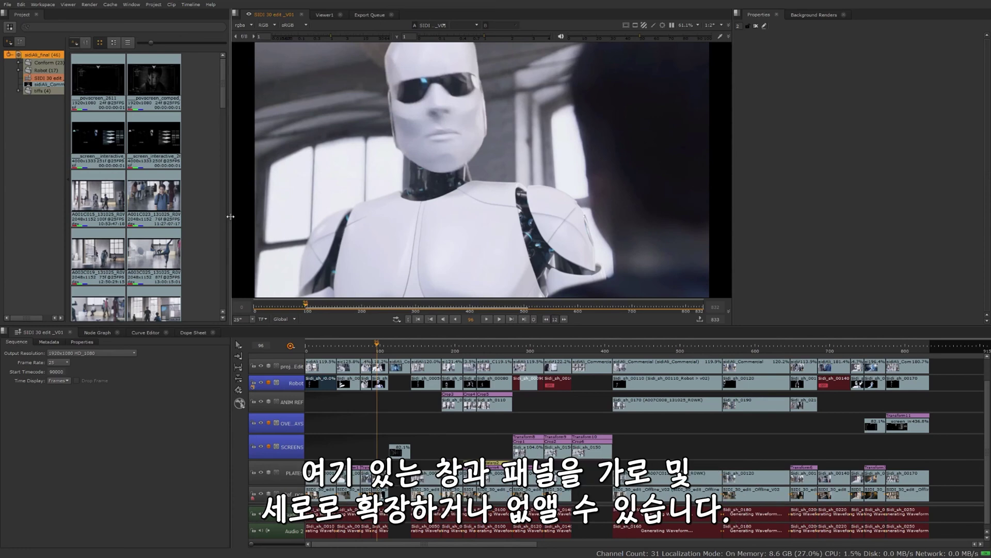
Resize the panels: widen the bin to three columns, enlarge the viewer, and adjust the timeline
{"action": "mouse_move", "coordinate": [230, 217]}
{"action": "left_mouse_down"}
{"action": "mouse_move", "coordinate": [525, 217]}
{"action": "mouse_move", "coordinate": [149, 219]}
{"action": "mouse_move", "coordinate": [230, 221]}
{"action": "left_mouse_up"}
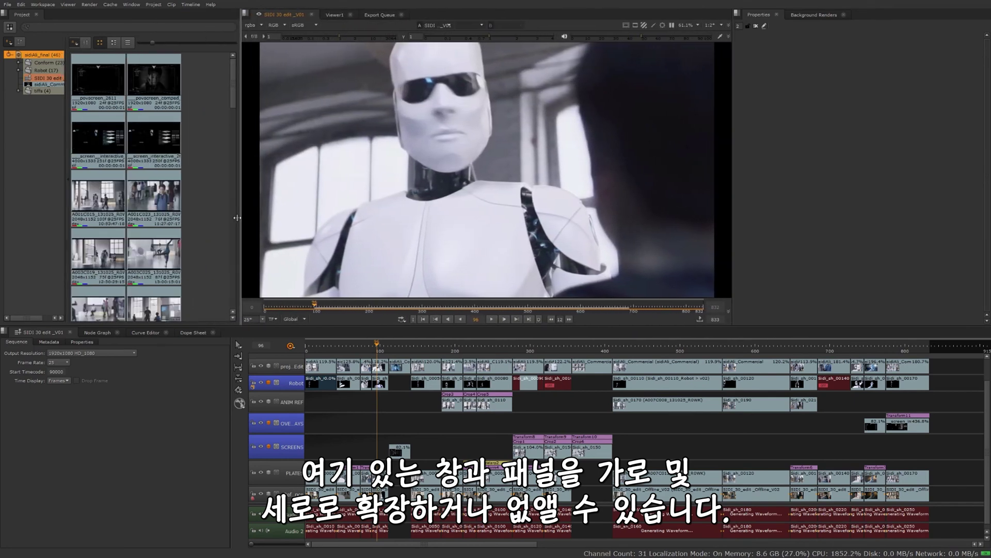
{"action": "left_click_drag", "start_coordinate": [231, 327], "coordinate": [230, 475]}
{"action": "left_click_drag", "start_coordinate": [370, 475], "coordinate": [370, 343]}
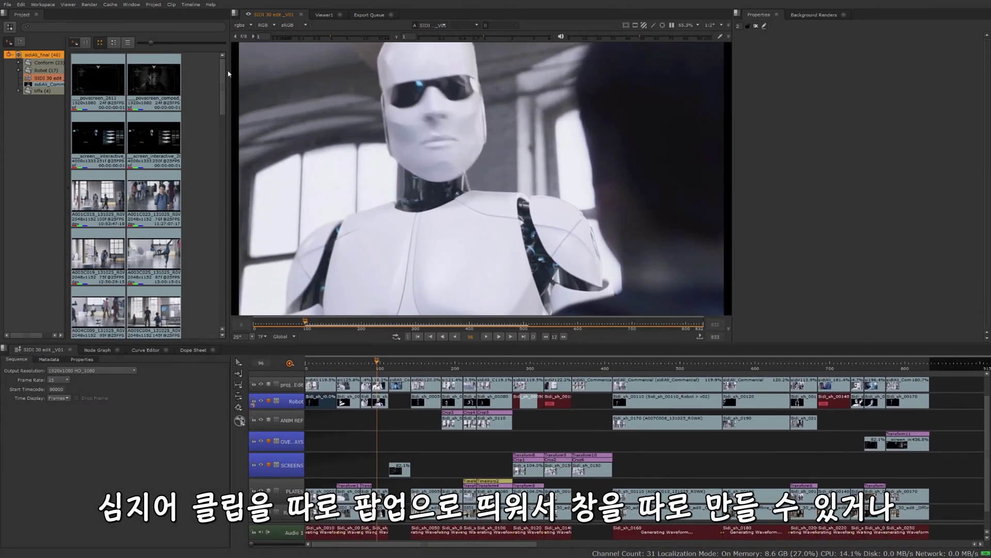
Open clip A001C023 in its own viewer docked on the right, keeping the sequence viewer central
{"action": "double_click", "coordinate": [144, 192]}
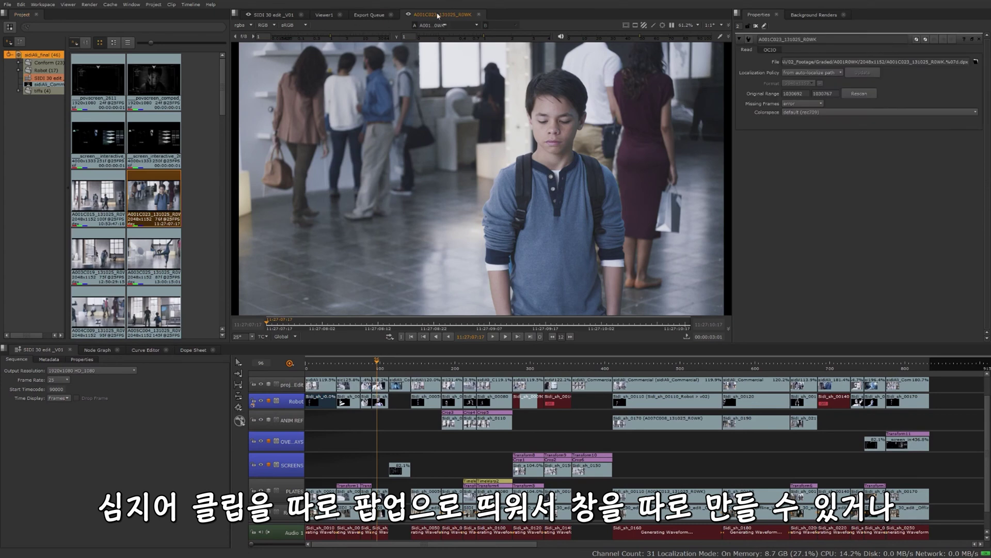
{"action": "left_click_drag", "start_coordinate": [439, 16], "coordinate": [886, 20]}
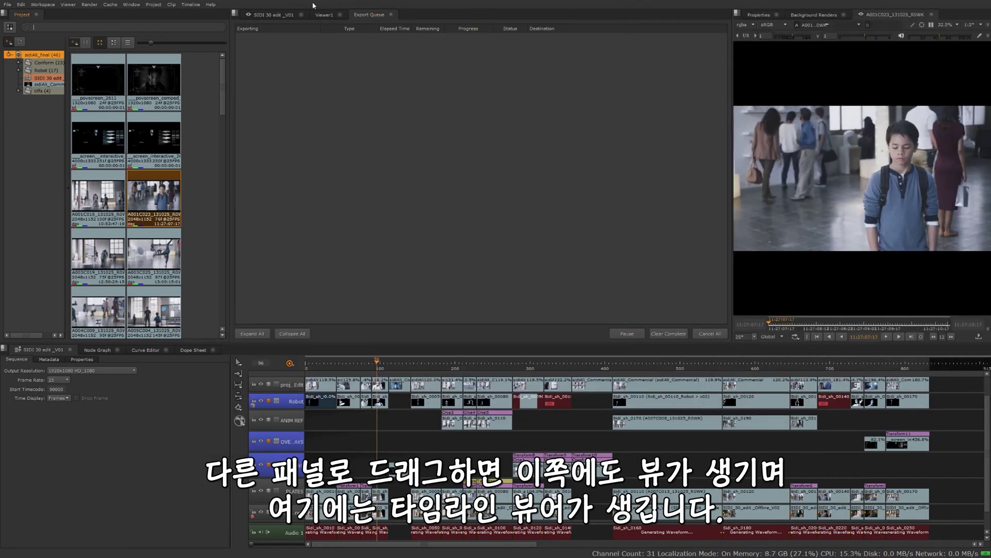
{"action": "left_click", "coordinate": [274, 16]}
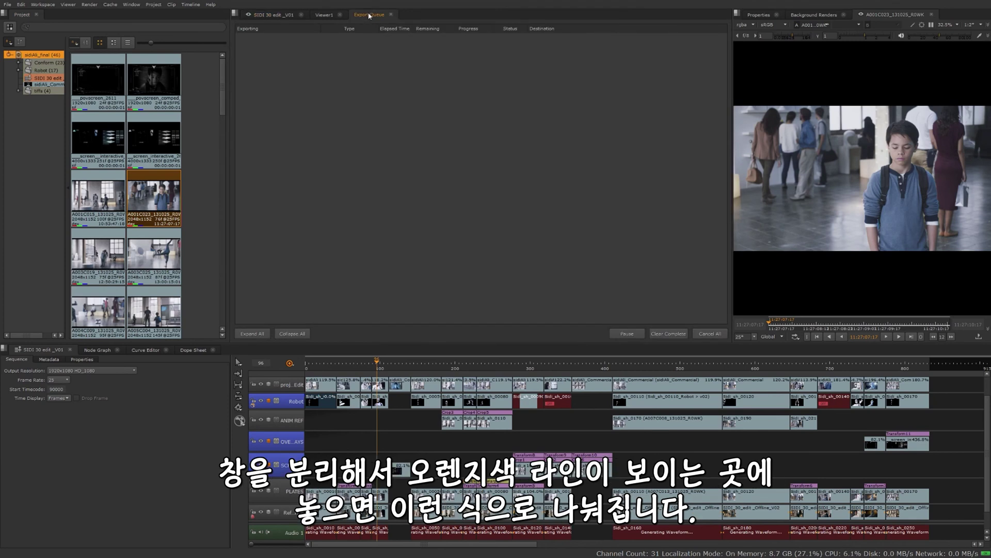
Move the Export Queue into a new middle pane, show the timeline again, and add a Script Editor
{"action": "left_click_drag", "start_coordinate": [369, 16], "coordinate": [723, 70]}
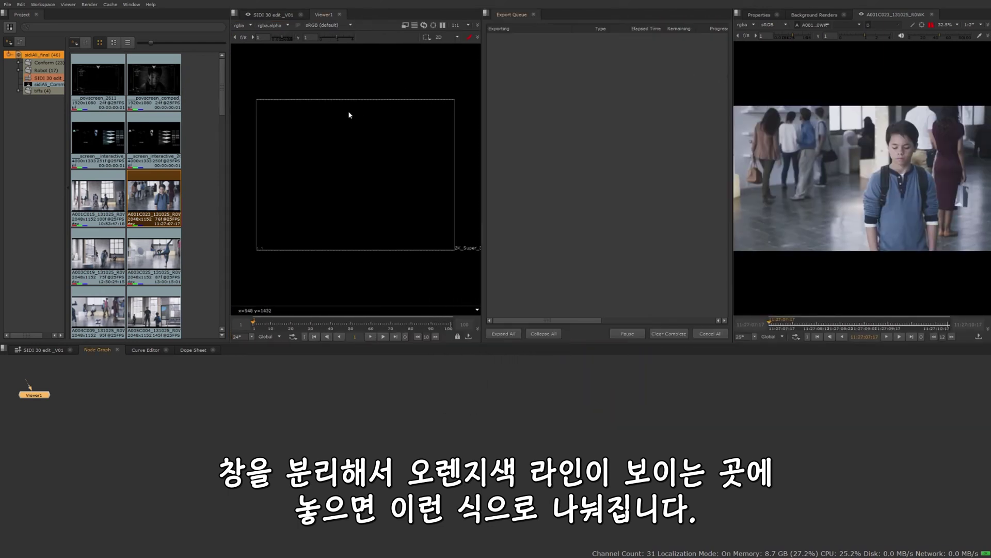
{"action": "left_click", "coordinate": [40, 351]}
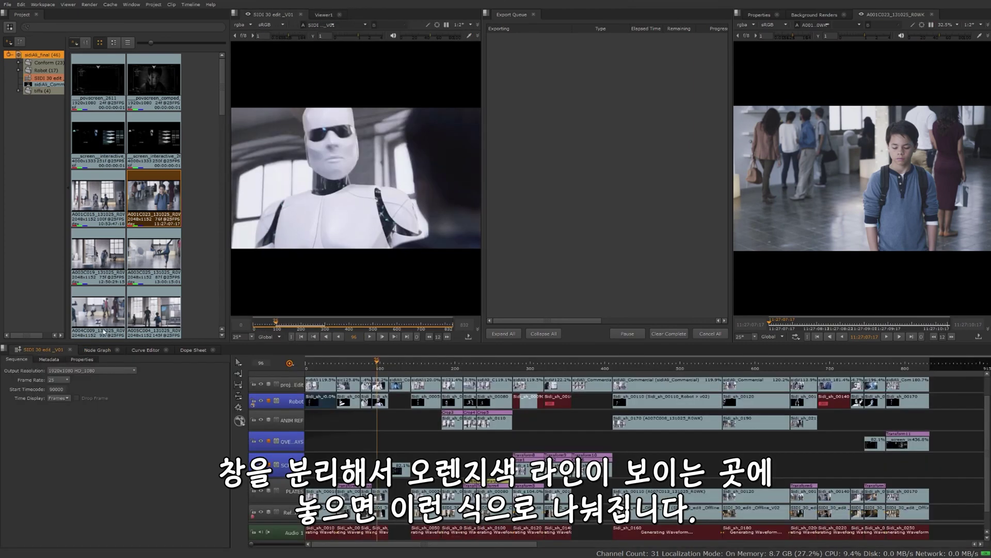
{"action": "right_click", "coordinate": [594, 16]}
{"action": "mouse_move", "coordinate": [633, 79]}
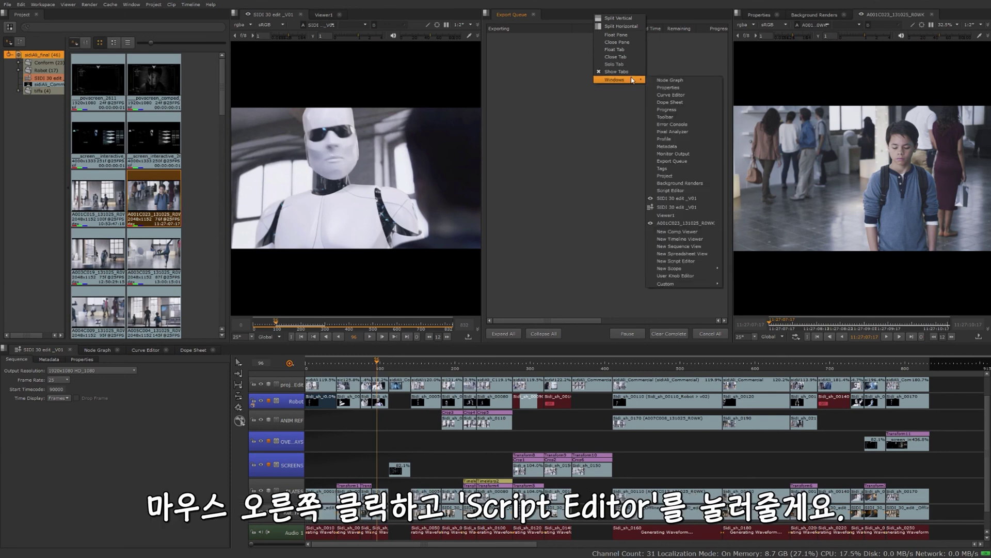
{"action": "left_click", "coordinate": [692, 191]}
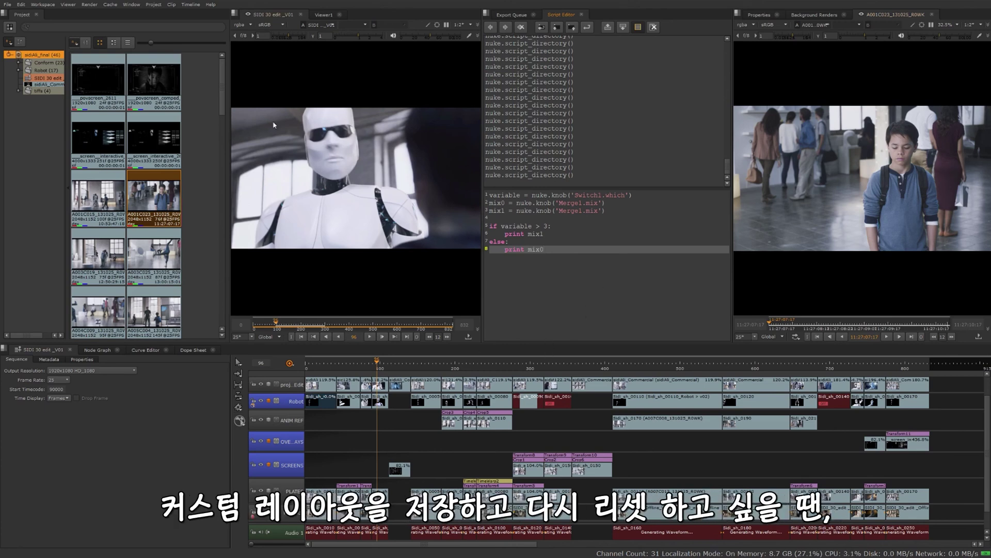
{"action": "left_click", "coordinate": [41, 5]}
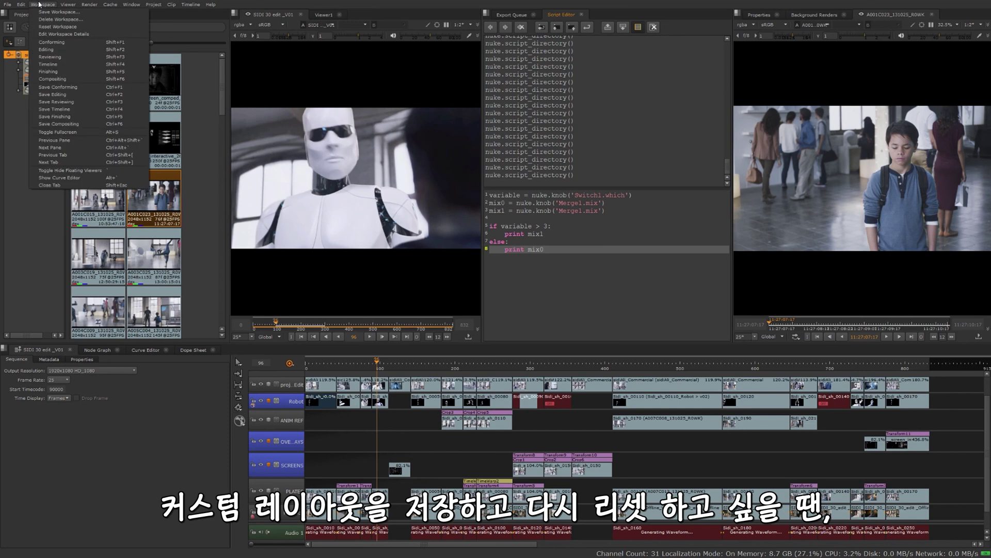
{"action": "left_click", "coordinate": [42, 12]}
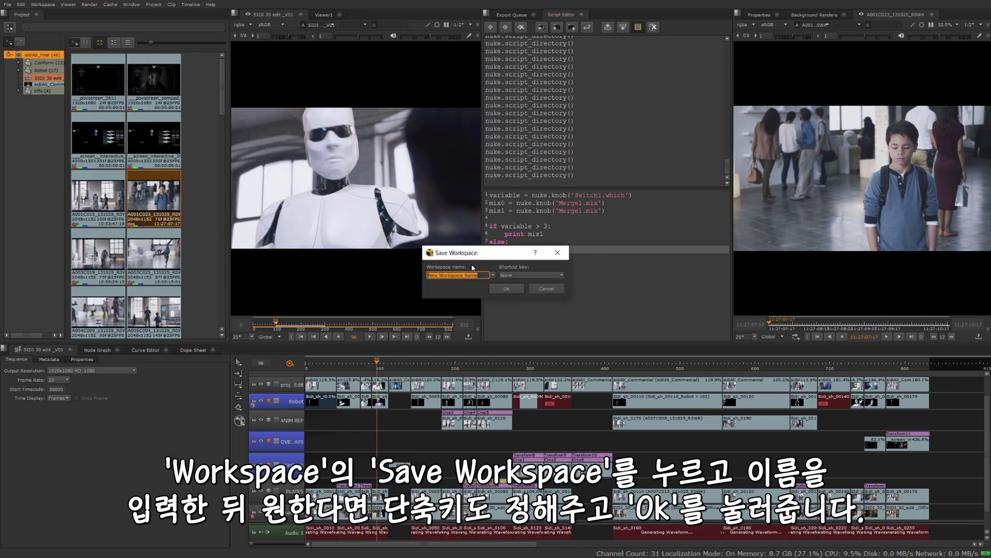
{"action": "left_click", "coordinate": [541, 276]}
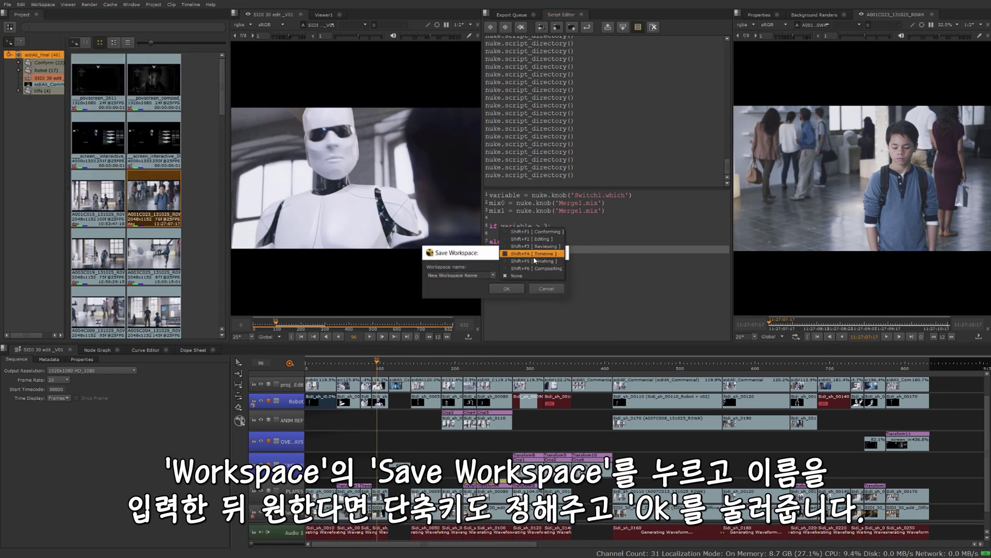
{"action": "left_click", "coordinate": [539, 276]}
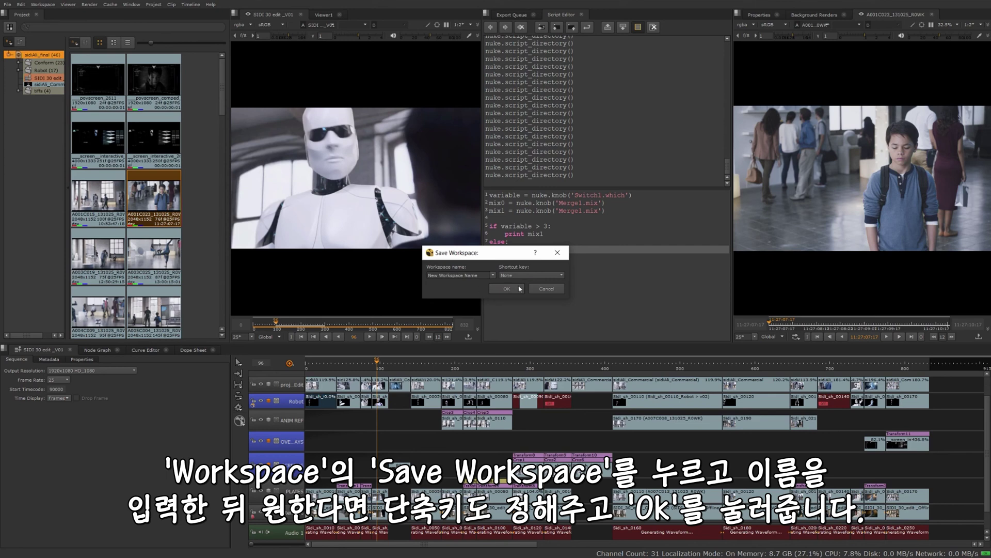
{"action": "left_click", "coordinate": [558, 289]}
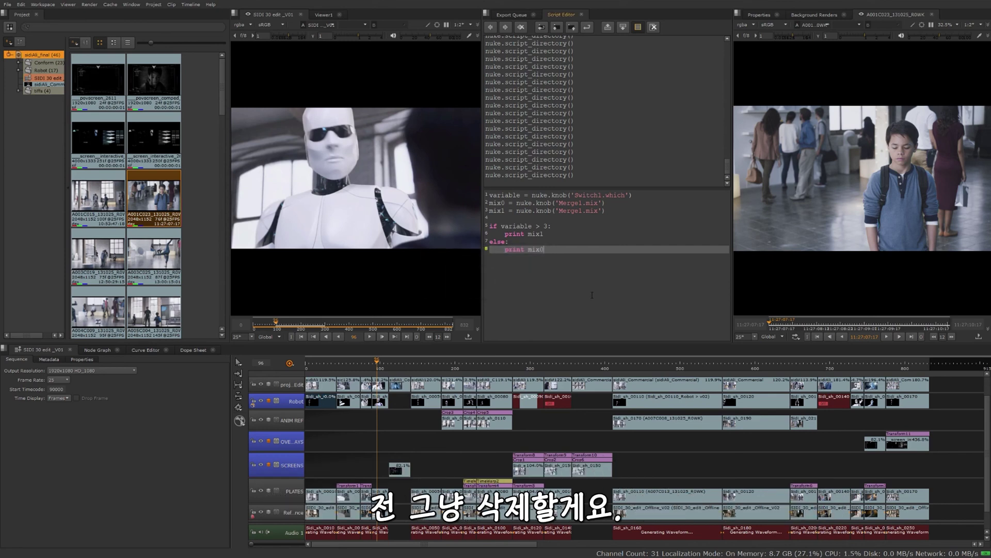
Switch to the Conforming workspace and browse events, selecting event 010 and the sidiAli_Commercial clip
{"action": "left_click", "coordinate": [43, 5]}
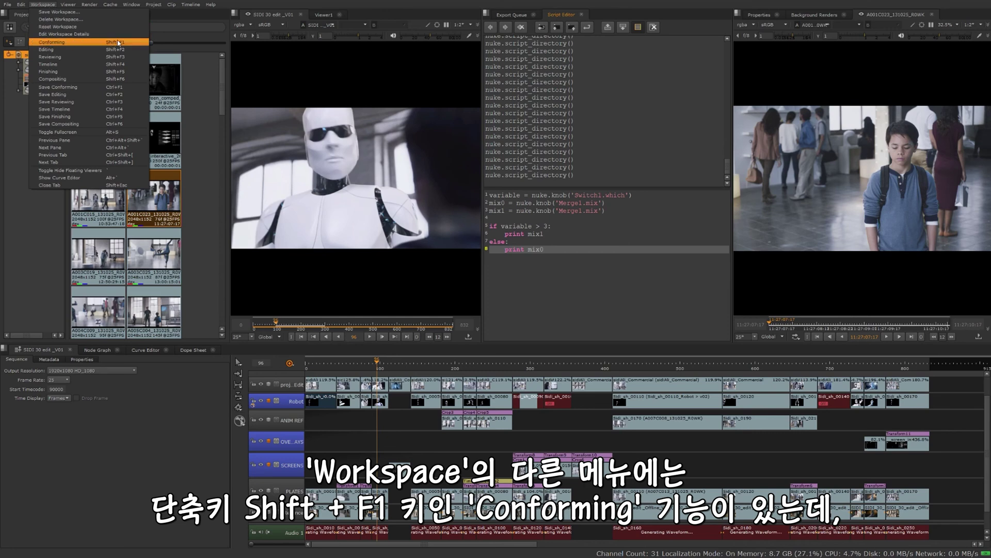
{"action": "left_click", "coordinate": [73, 44]}
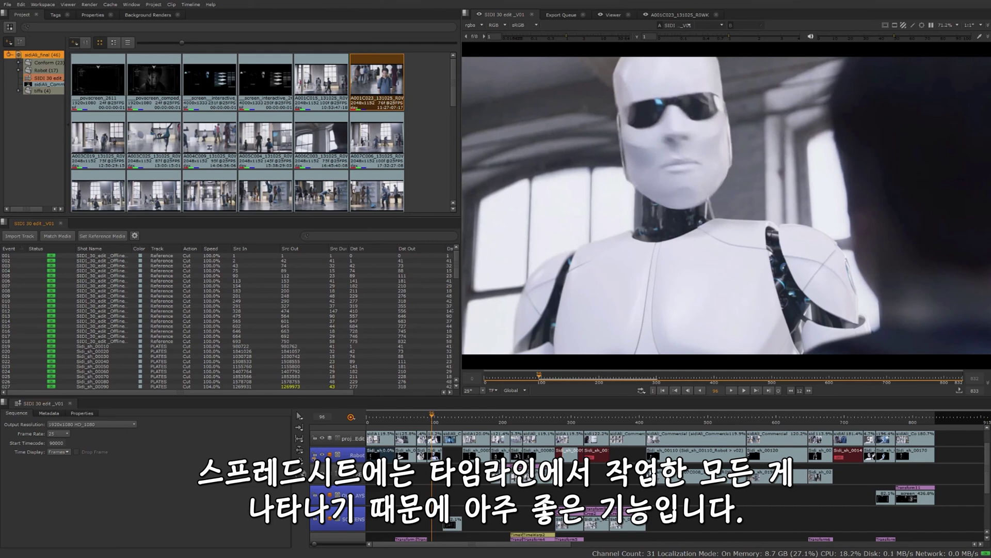
{"action": "left_click", "coordinate": [91, 302]}
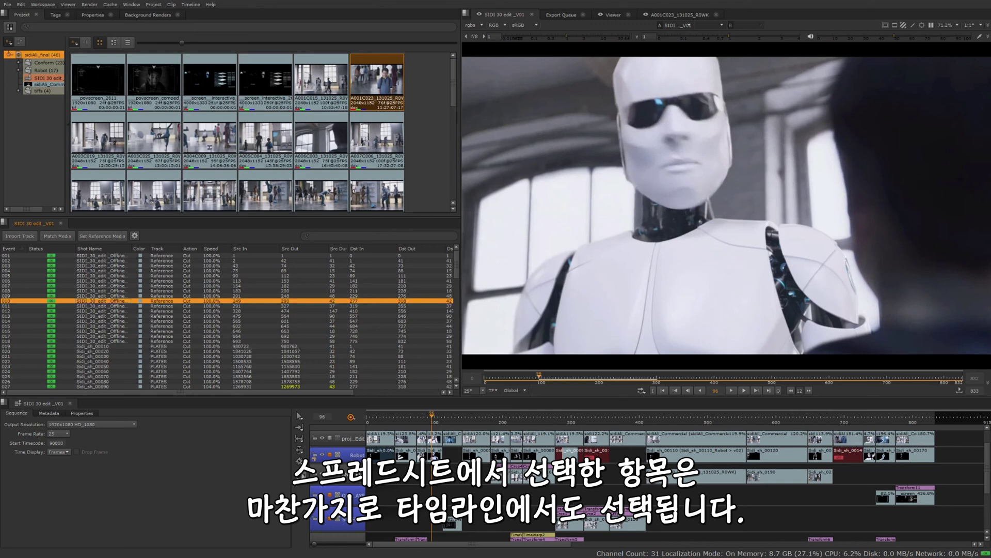
{"action": "scroll", "coordinate": [990, 461], "scroll_direction": "down", "scroll_amount": 5}
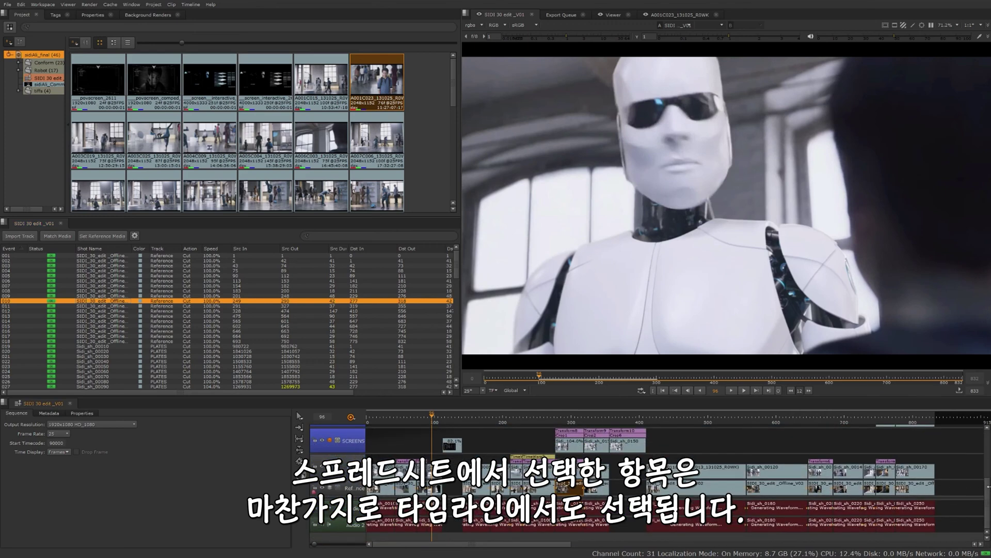
{"action": "scroll", "coordinate": [713, 460], "scroll_direction": "up", "scroll_amount": 5}
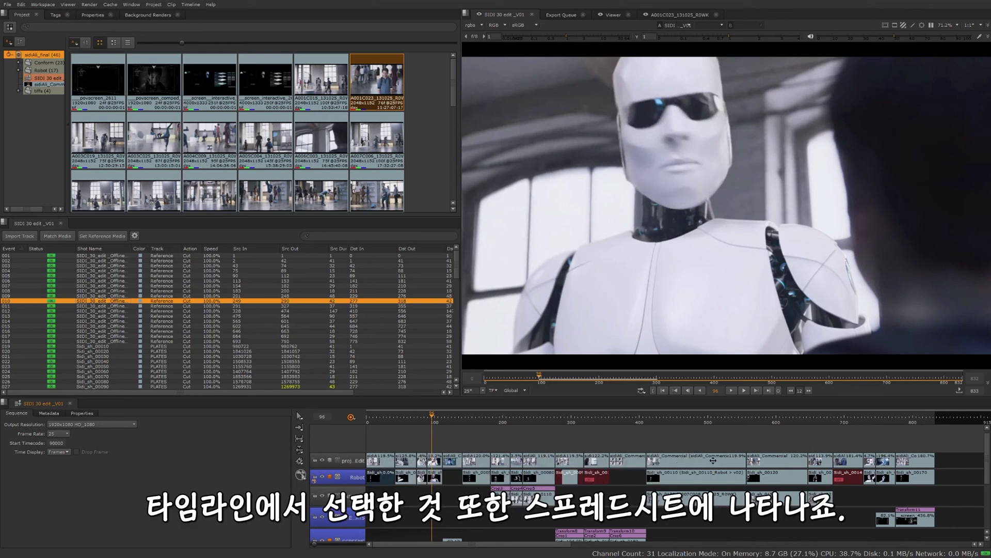
{"action": "left_click", "coordinate": [714, 460]}
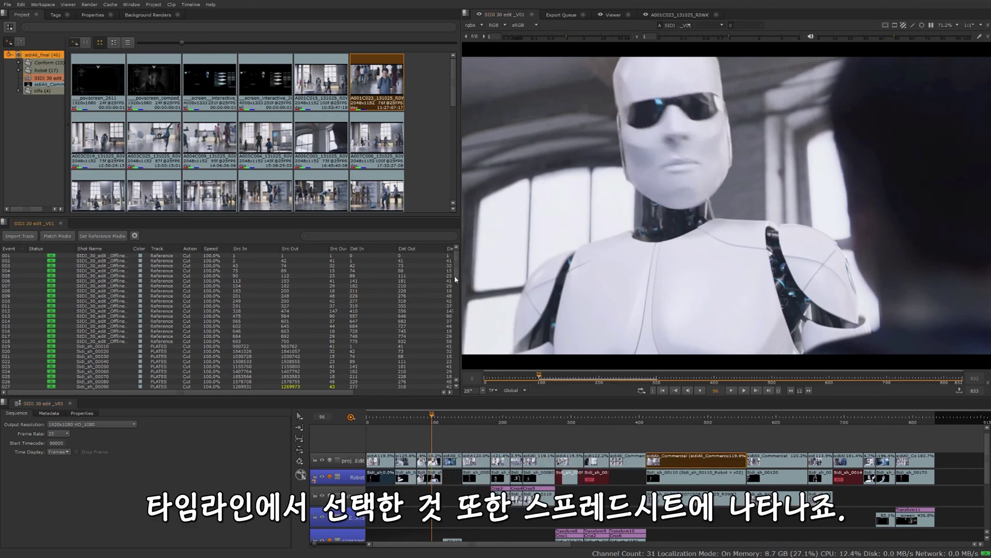
{"action": "mouse_move", "coordinate": [454, 274]}
{"action": "left_mouse_down"}
{"action": "mouse_move", "coordinate": [449, 338]}
{"action": "mouse_move", "coordinate": [459, 279]}
{"action": "left_mouse_up"}
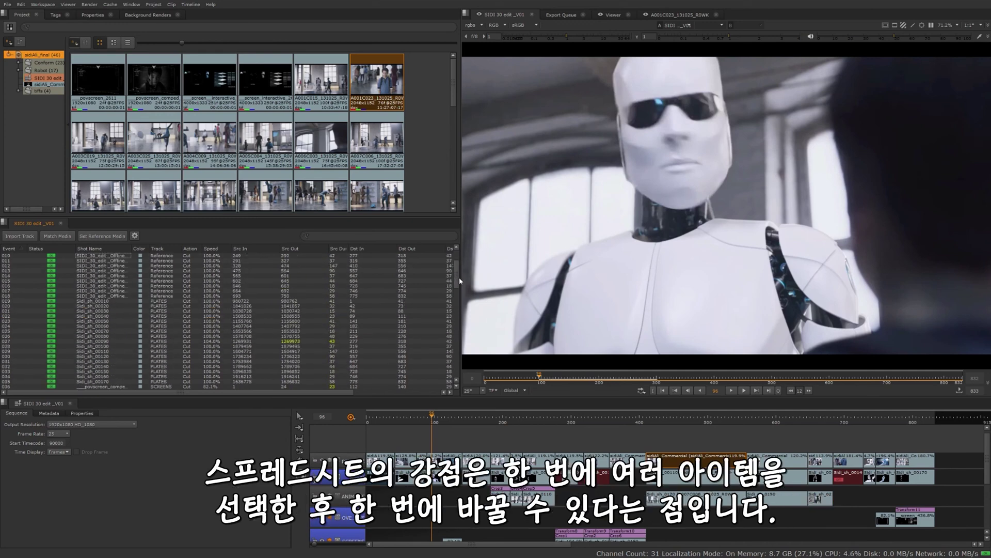
Set the speed of events 020–035 to 150%
{"action": "left_click", "coordinate": [118, 307]}
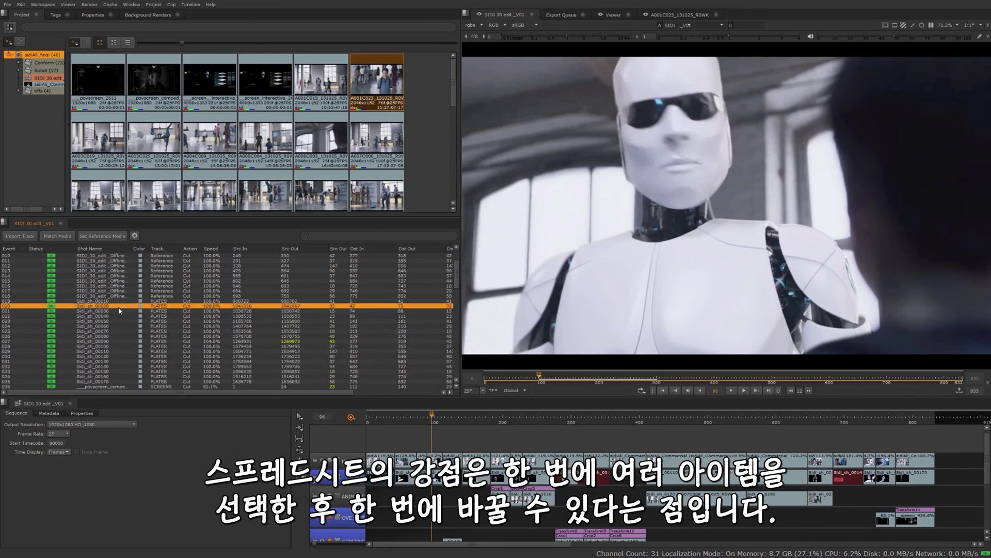
{"action": "left_click_drag", "start_coordinate": [119, 309], "coordinate": [119, 381]}
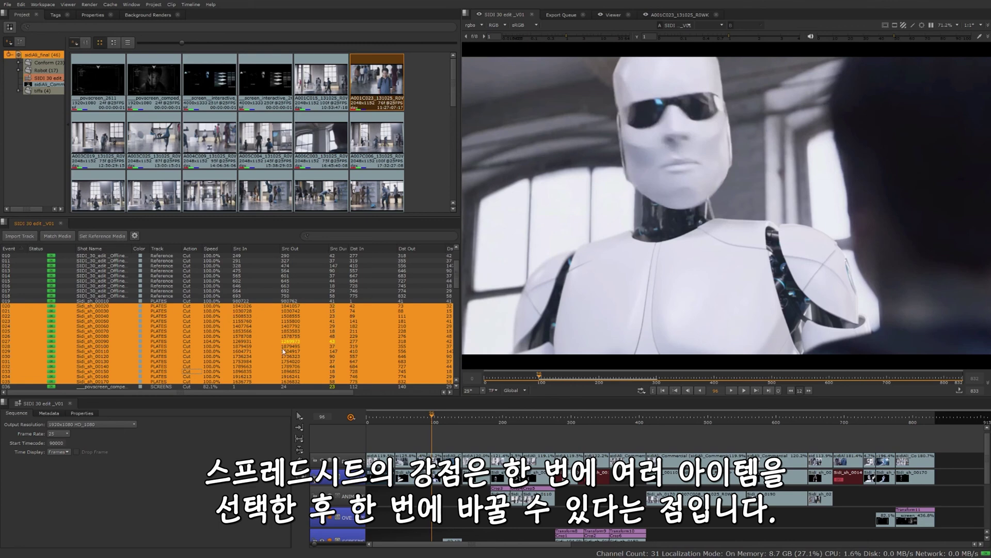
{"action": "double_click", "coordinate": [217, 307]}
{"action": "type", "text": "15"}
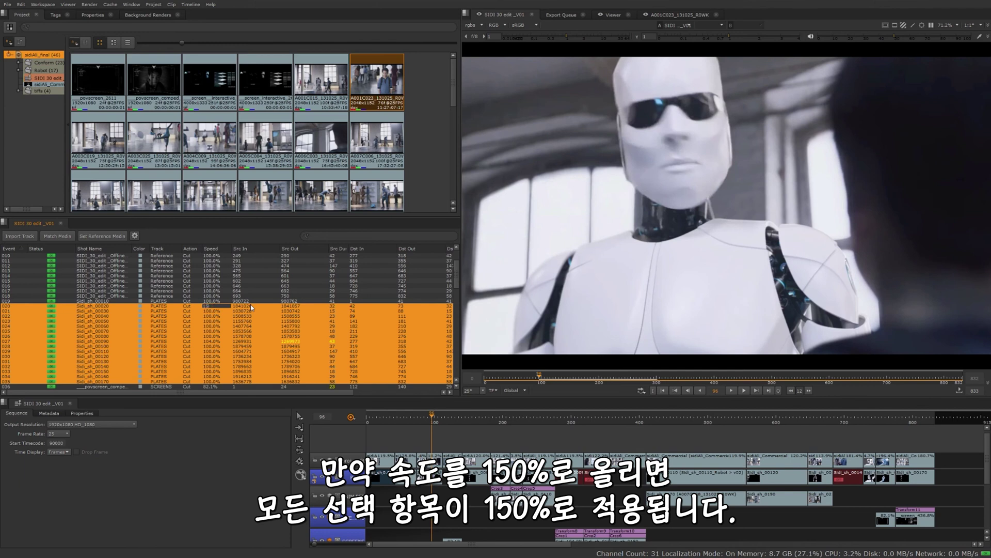
{"action": "type", "text": "0"}
{"action": "key", "text": "Return"}
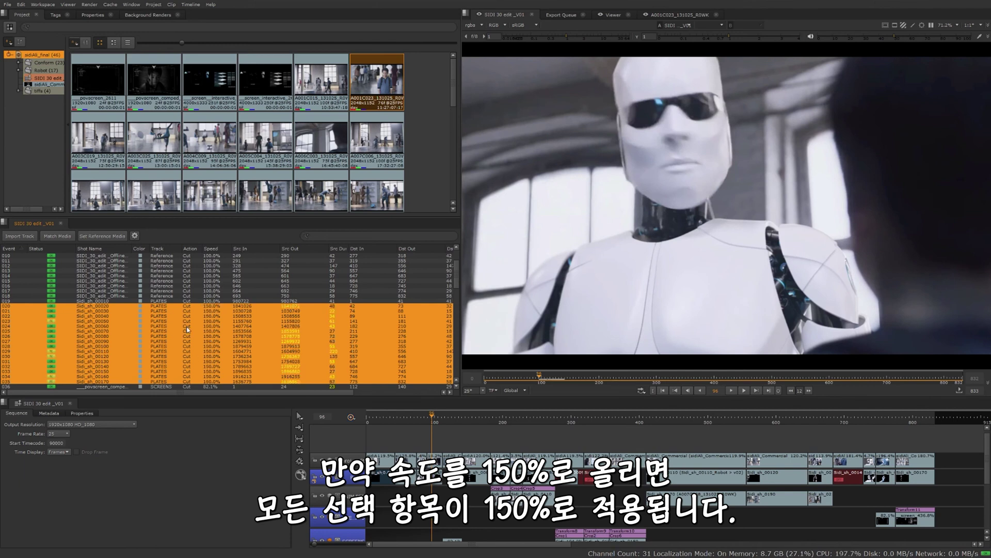
Return the speed of events 020–035 to 100%
{"action": "double_click", "coordinate": [204, 307]}
{"action": "type", "text": "100"}
{"action": "key", "text": "Return"}
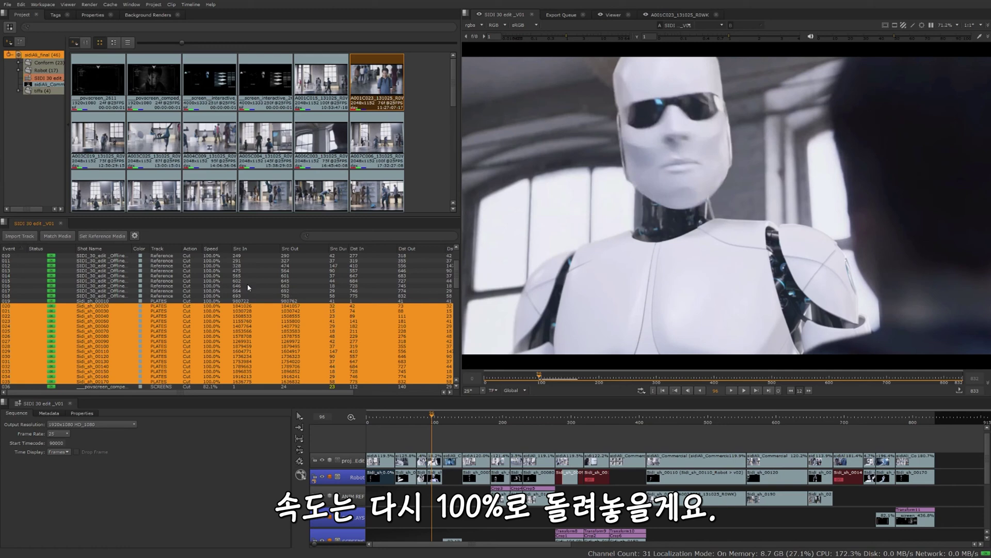
Try the Editing workspace, then the Reviewing workspace
{"action": "left_click", "coordinate": [55, 5]}
{"action": "left_click", "coordinate": [57, 52]}
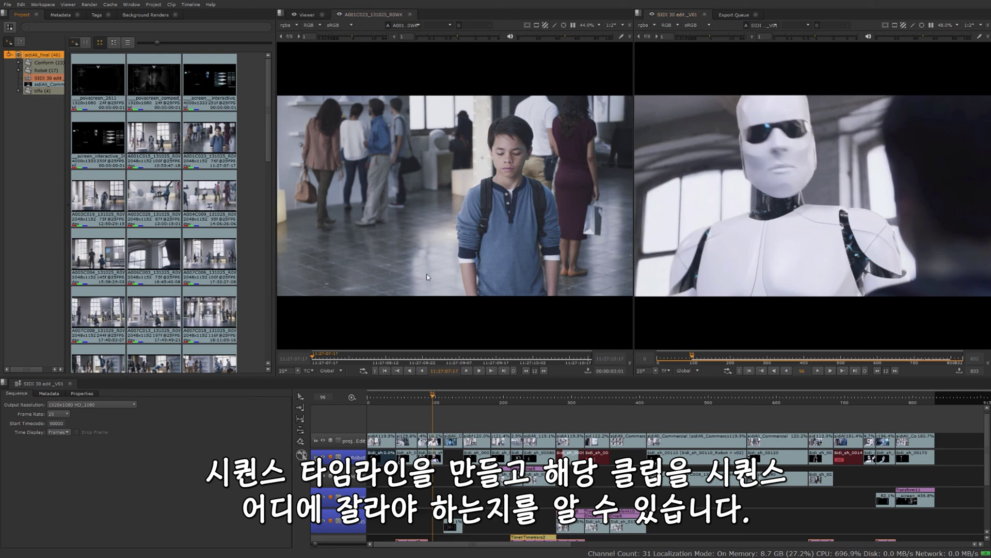
{"action": "left_click", "coordinate": [43, 5]}
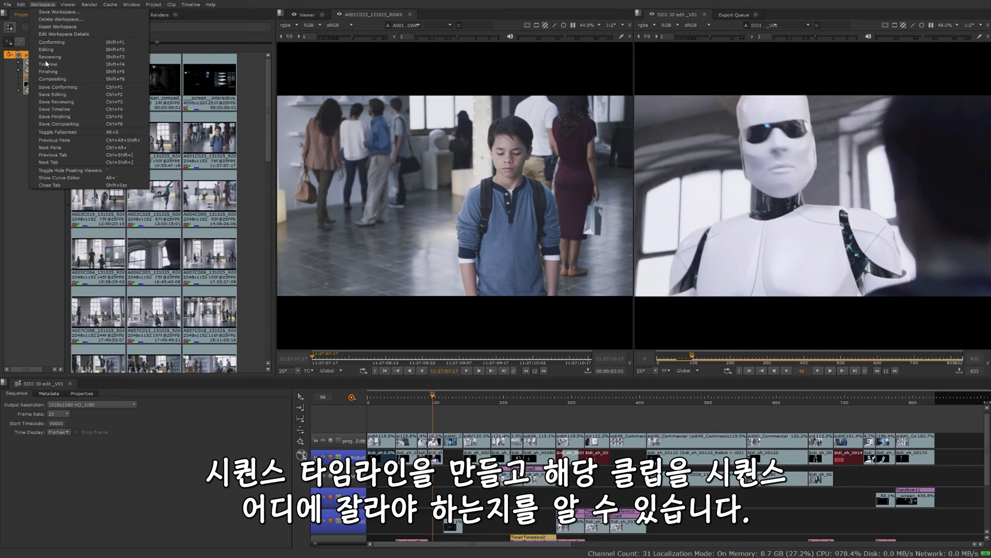
{"action": "left_click", "coordinate": [48, 54]}
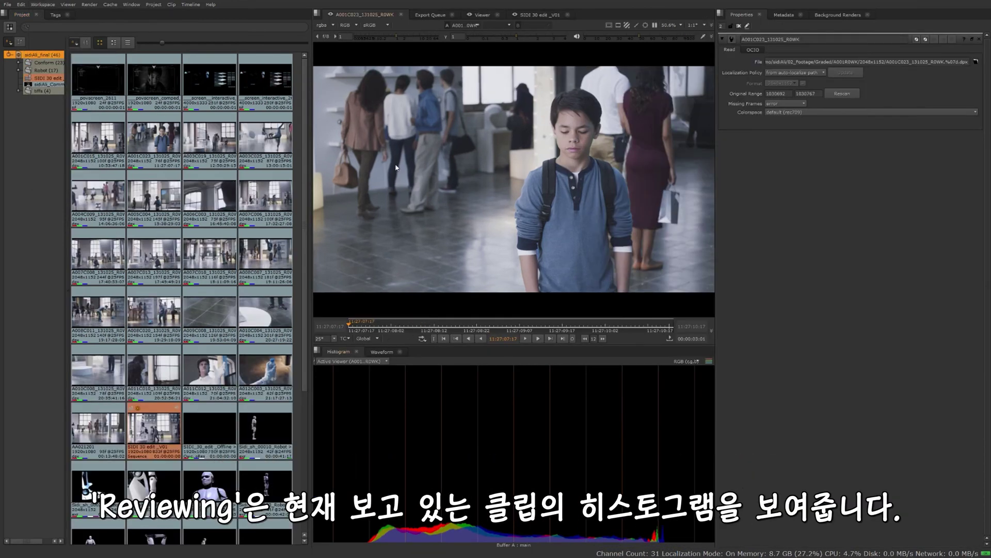
Switch to Timelines, then Finishing, and show the SIDI 30 edit _V01 sequence in the viewer
{"action": "left_click", "coordinate": [44, 5]}
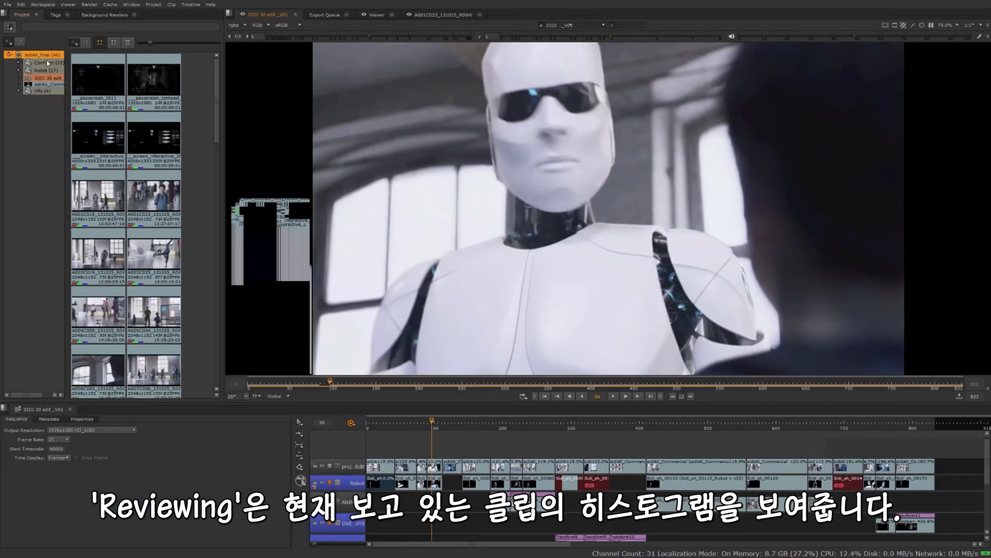
{"action": "left_click", "coordinate": [57, 65]}
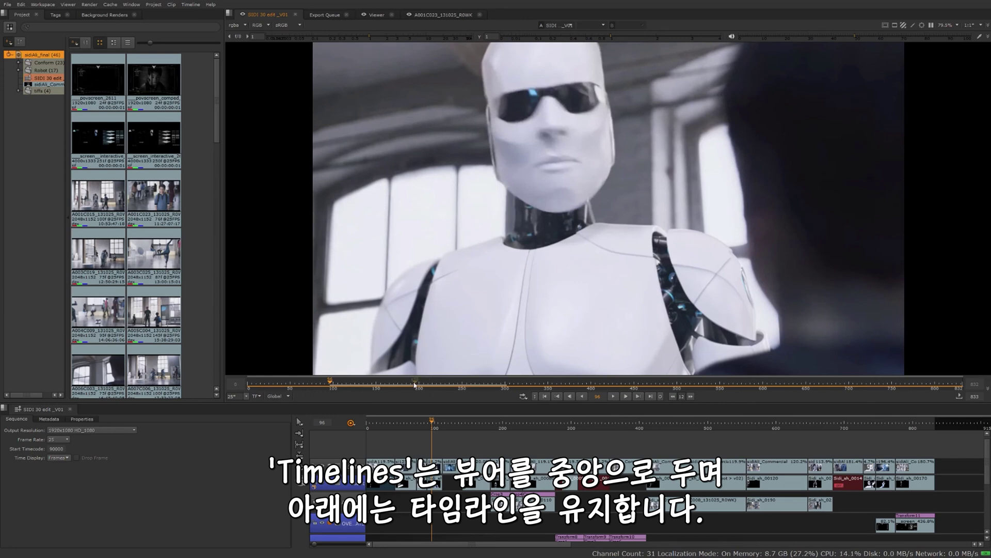
{"action": "left_click", "coordinate": [44, 5]}
{"action": "left_click", "coordinate": [62, 71]}
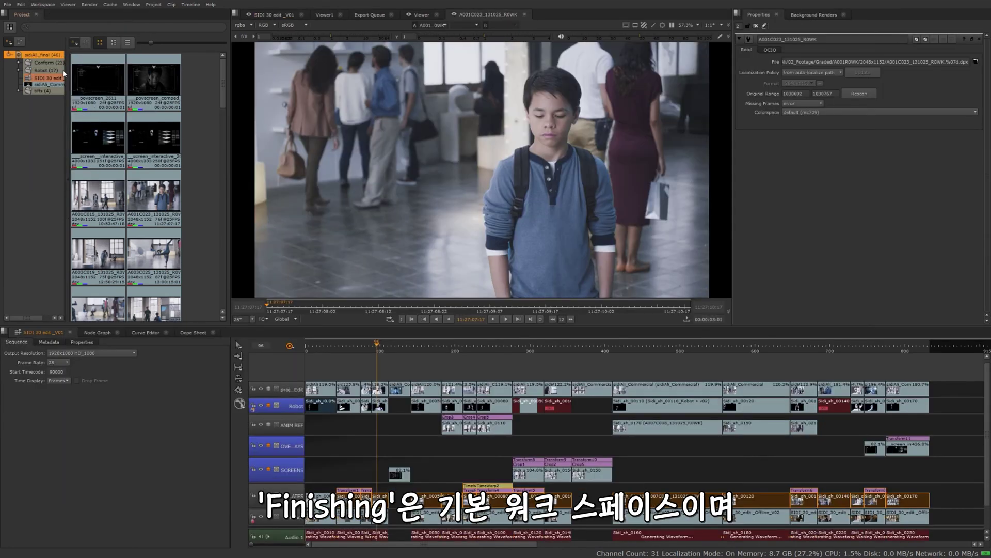
{"action": "left_click", "coordinate": [267, 15]}
Switch to Compositing, move the SIDI 30 edit _V01 playhead to frame 215, and compare with the Node Graph
{"action": "left_click", "coordinate": [43, 5]}
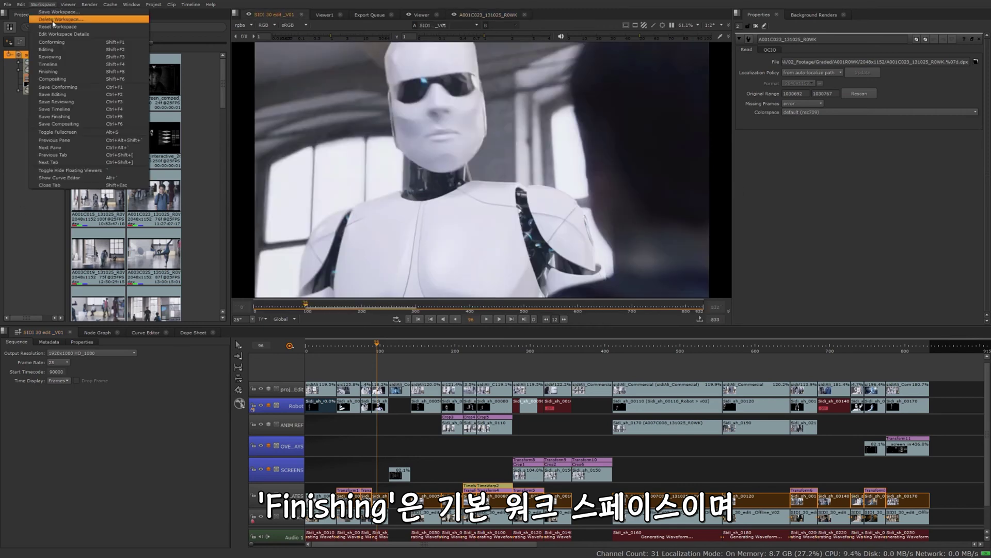
{"action": "left_click", "coordinate": [51, 79]}
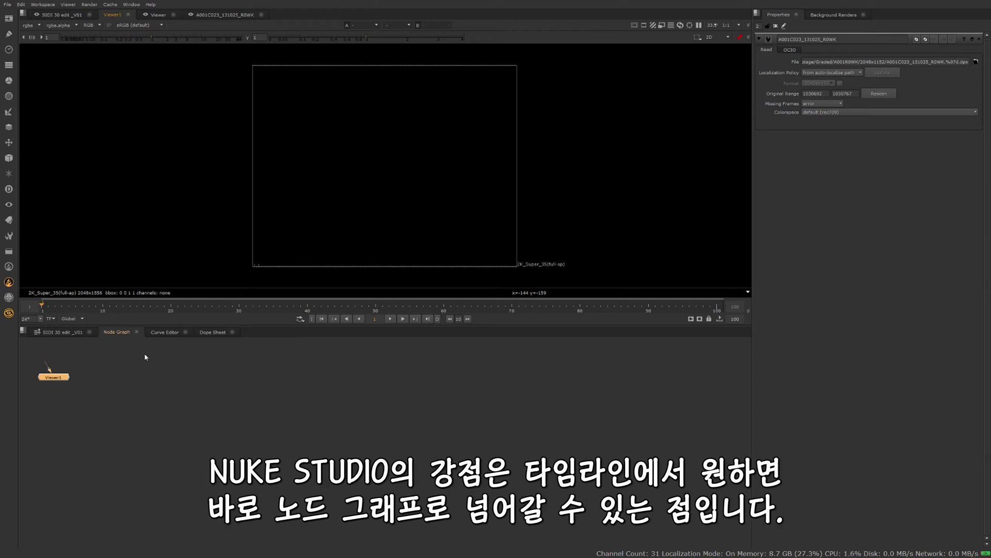
{"action": "left_click", "coordinate": [53, 333]}
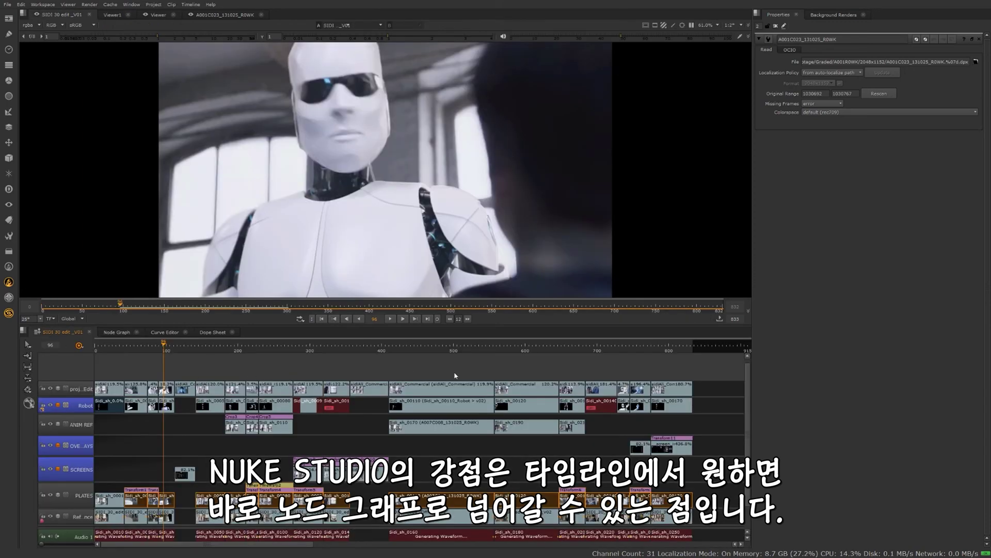
{"action": "left_click_drag", "start_coordinate": [277, 345], "coordinate": [248, 345]}
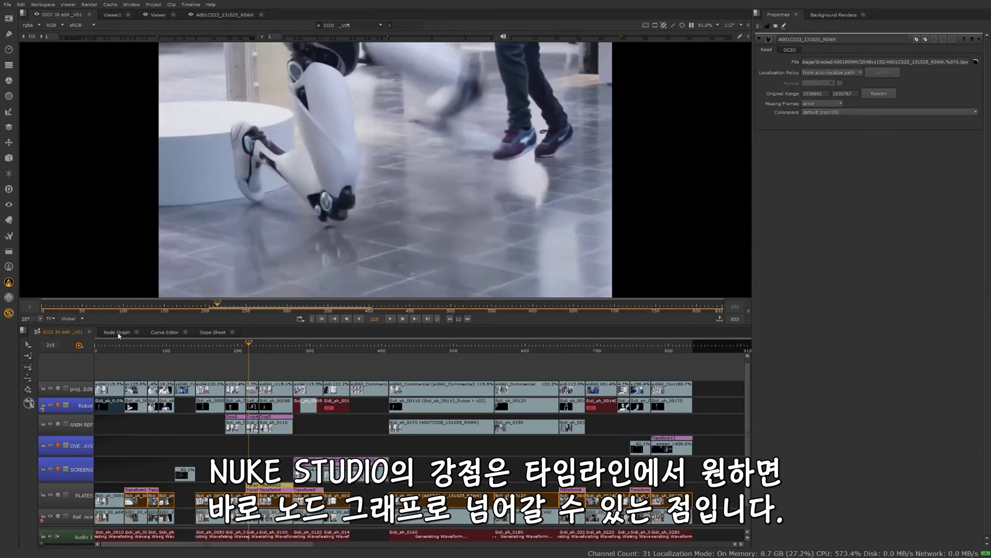
{"action": "left_click", "coordinate": [117, 332]}
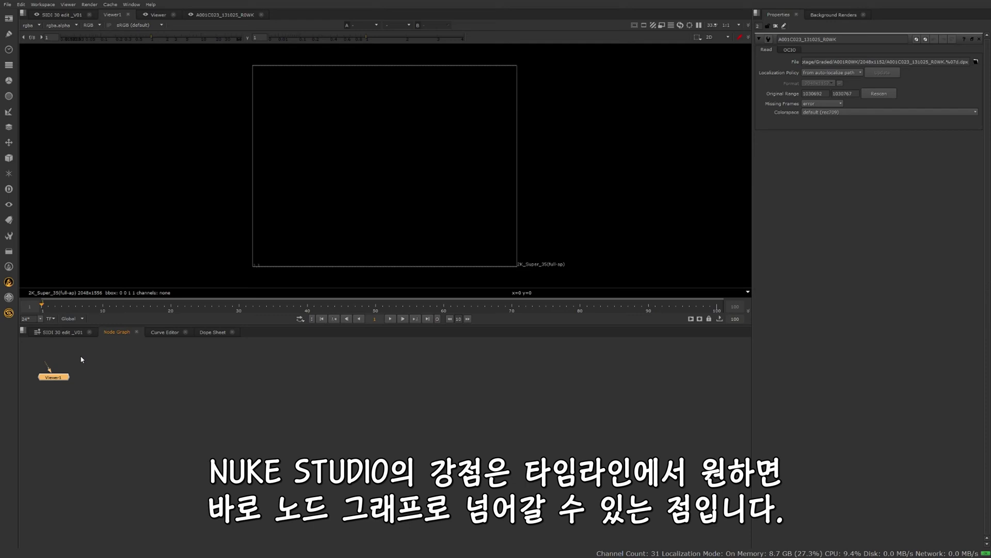
{"action": "left_click", "coordinate": [63, 333]}
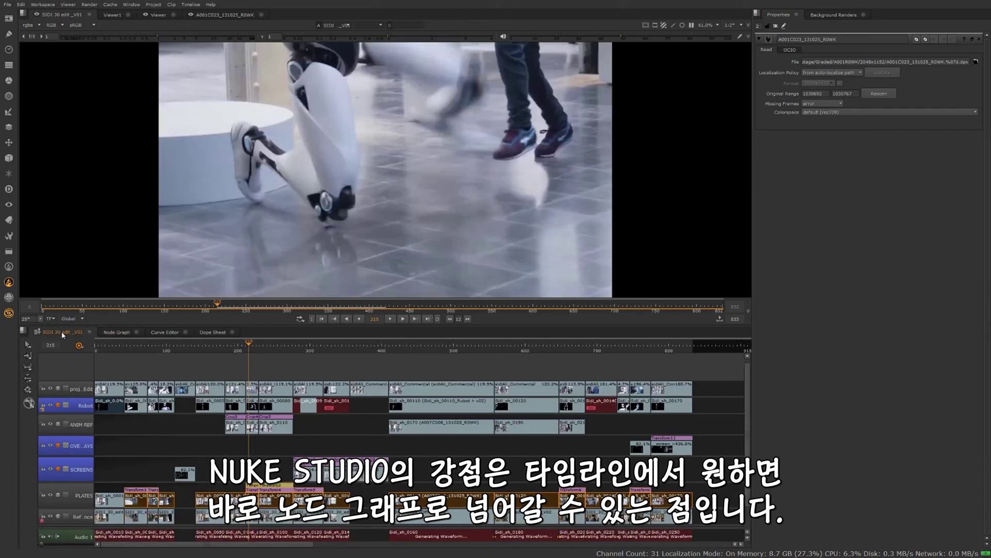
{"action": "left_click", "coordinate": [43, 4]}
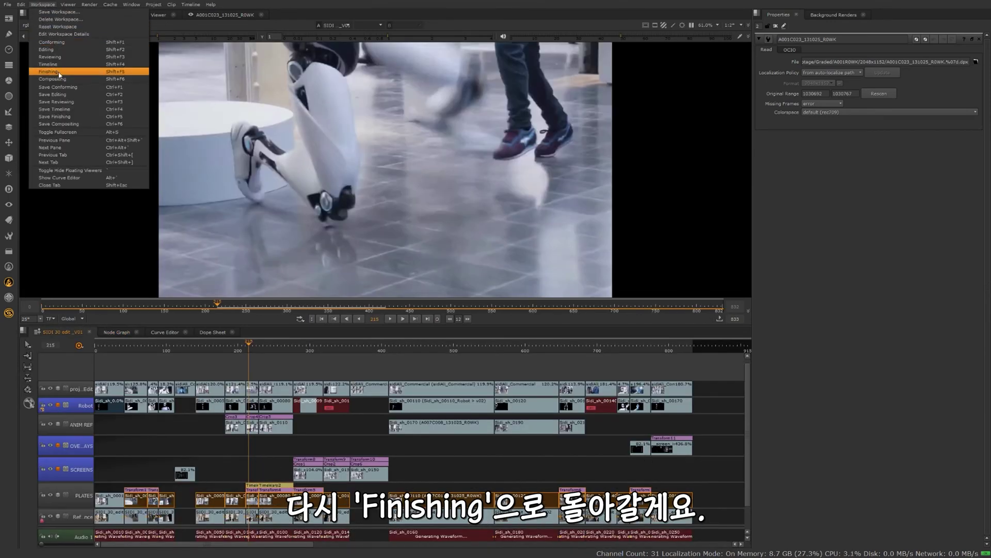
Return to Finishing, toggle the viewer full-screen and back, then maximise the Project panel with a wider bin tree
{"action": "left_click", "coordinate": [57, 72]}
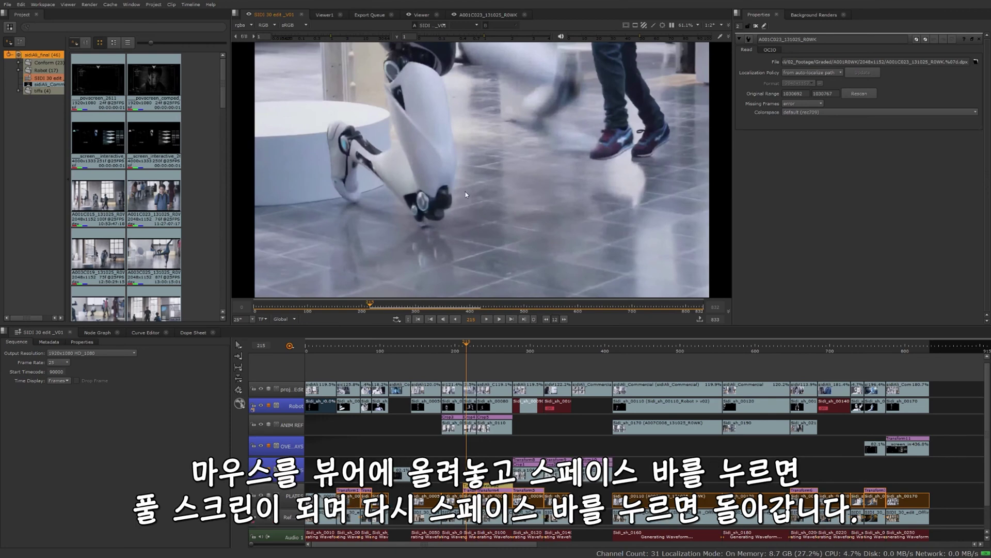
{"action": "key", "text": "space"}
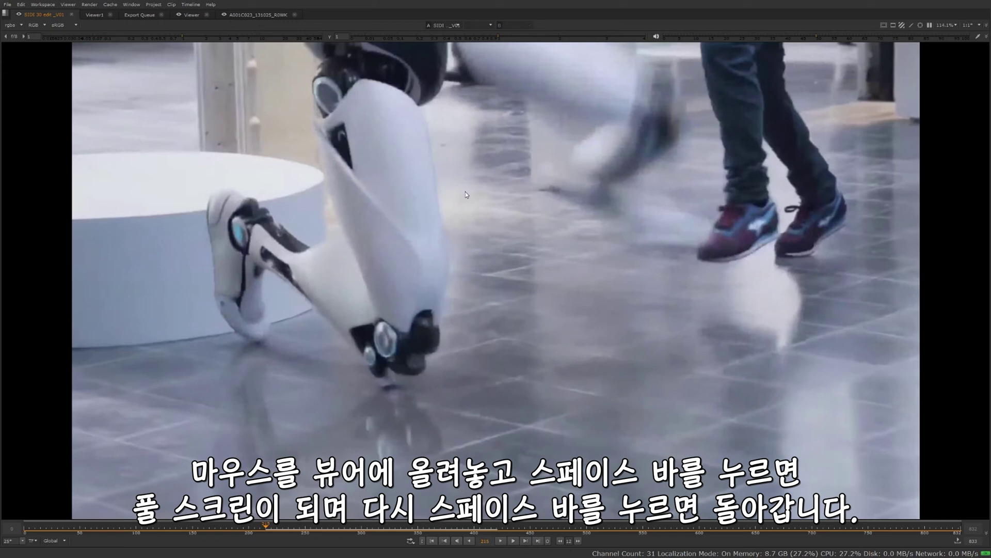
{"action": "key", "text": "space"}
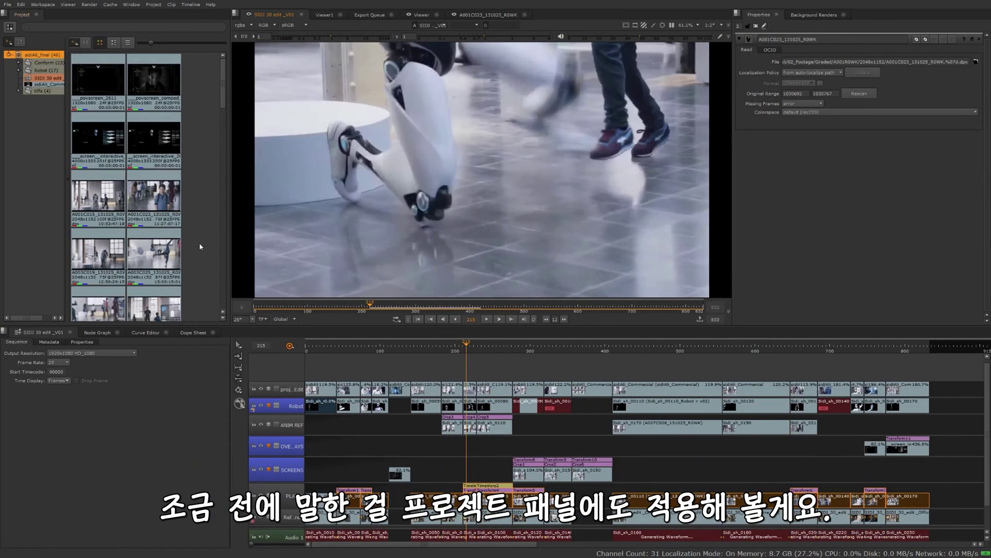
{"action": "key", "text": "space"}
{"action": "left_click_drag", "start_coordinate": [66, 299], "coordinate": [129, 300]}
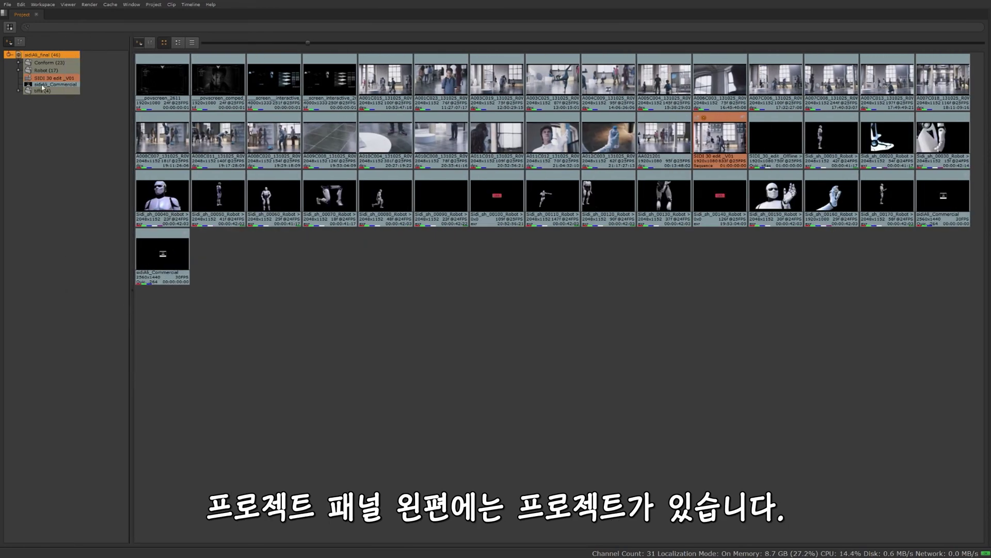
{"action": "left_click", "coordinate": [9, 55]}
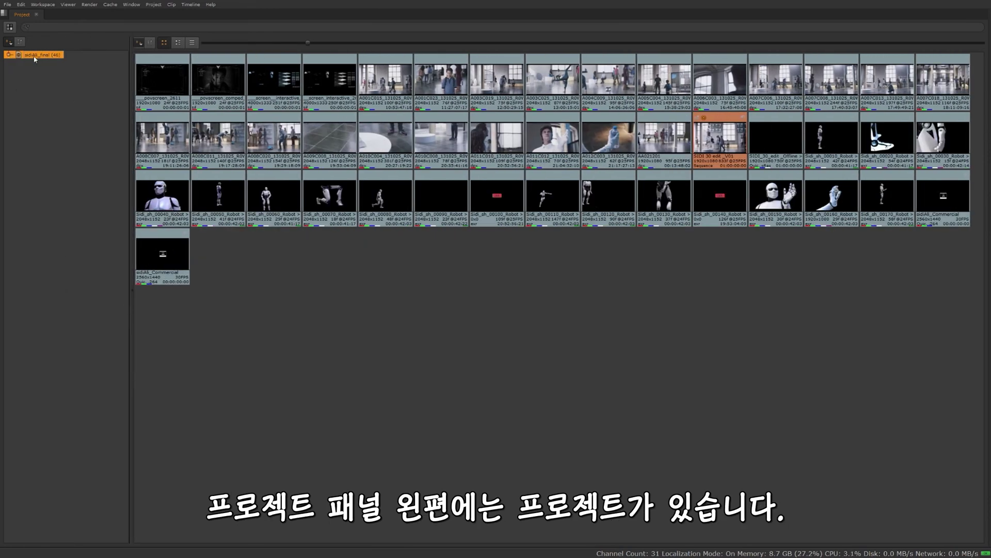
{"action": "left_click", "coordinate": [8, 54]}
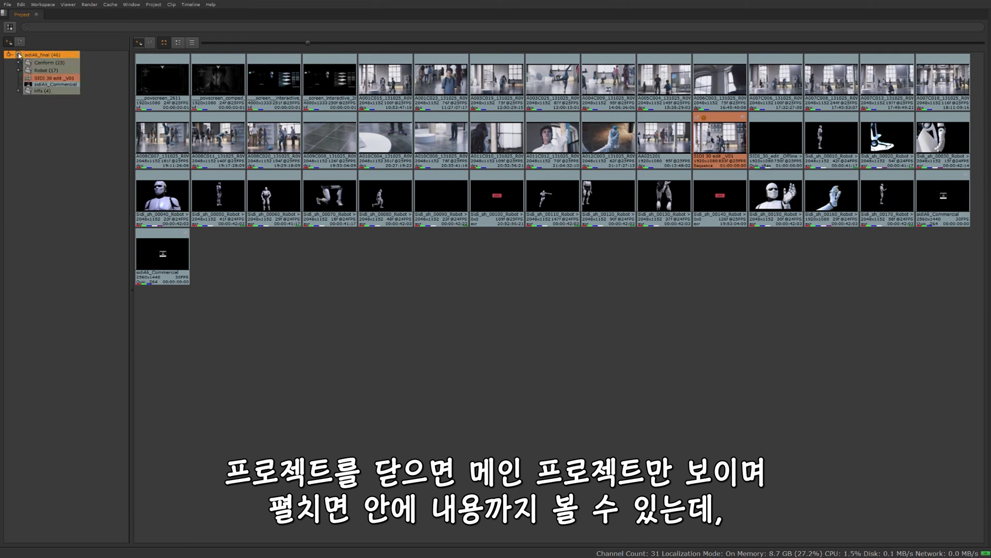
{"action": "left_click", "coordinate": [55, 63]}
{"action": "left_click", "coordinate": [46, 70]}
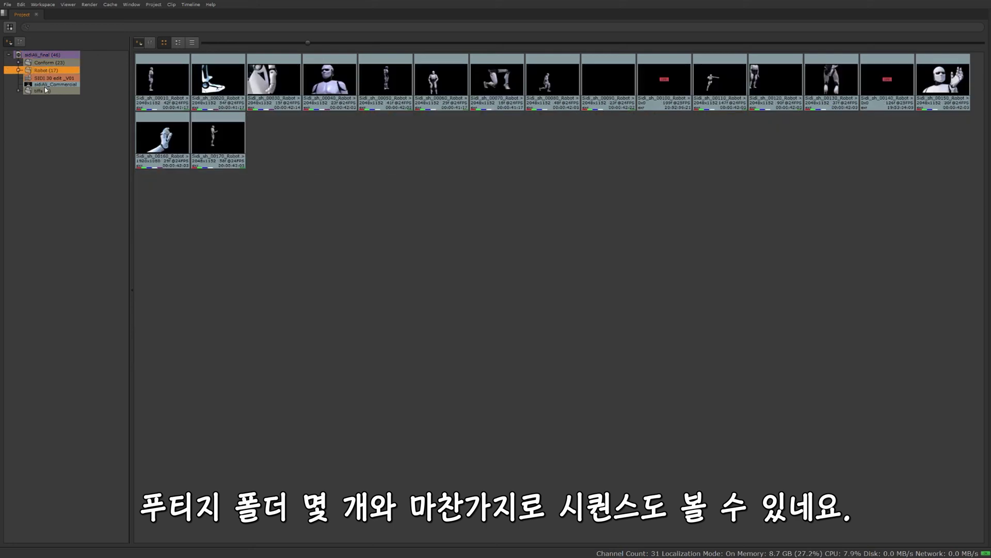
{"action": "left_click", "coordinate": [46, 77]}
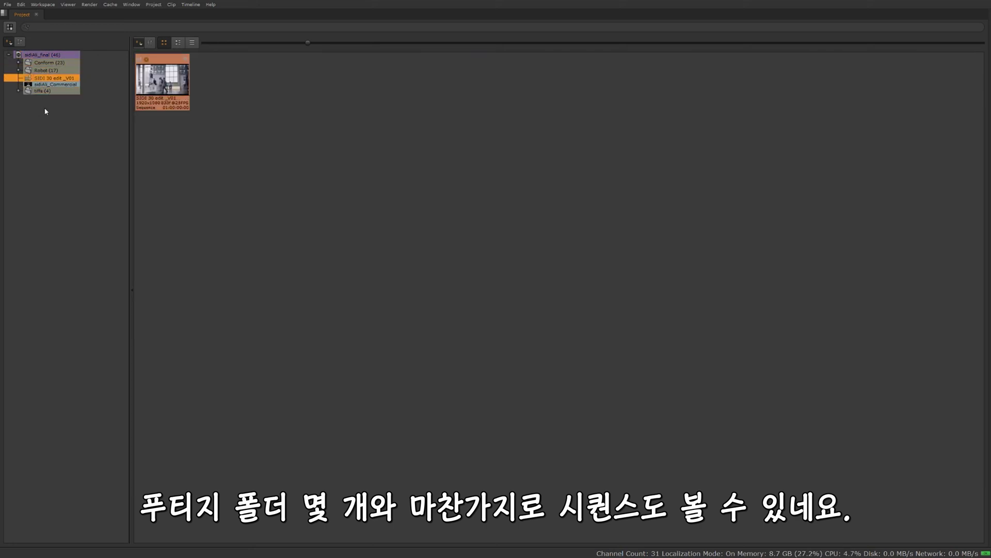
{"action": "left_click", "coordinate": [38, 56]}
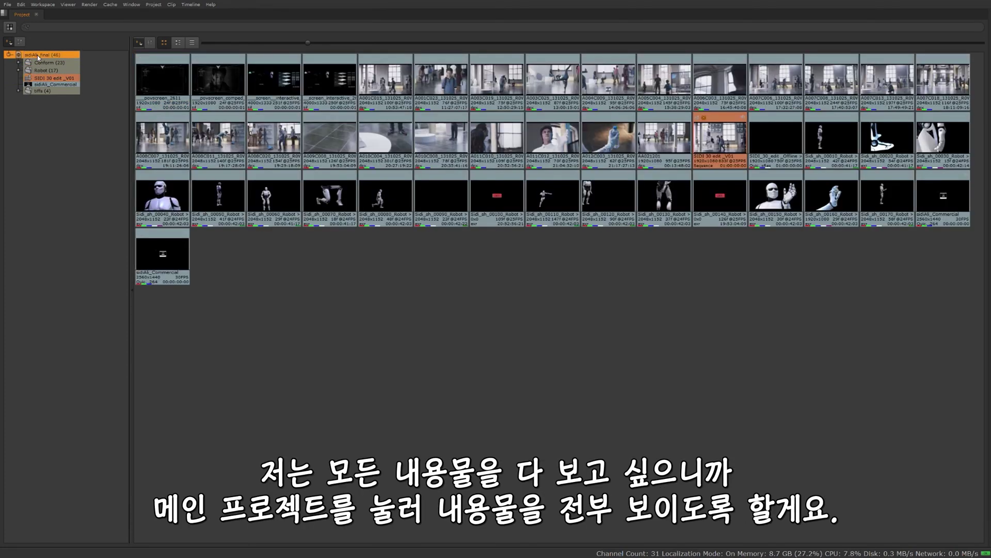
{"action": "left_click", "coordinate": [18, 43]}
{"action": "left_click", "coordinate": [20, 43]}
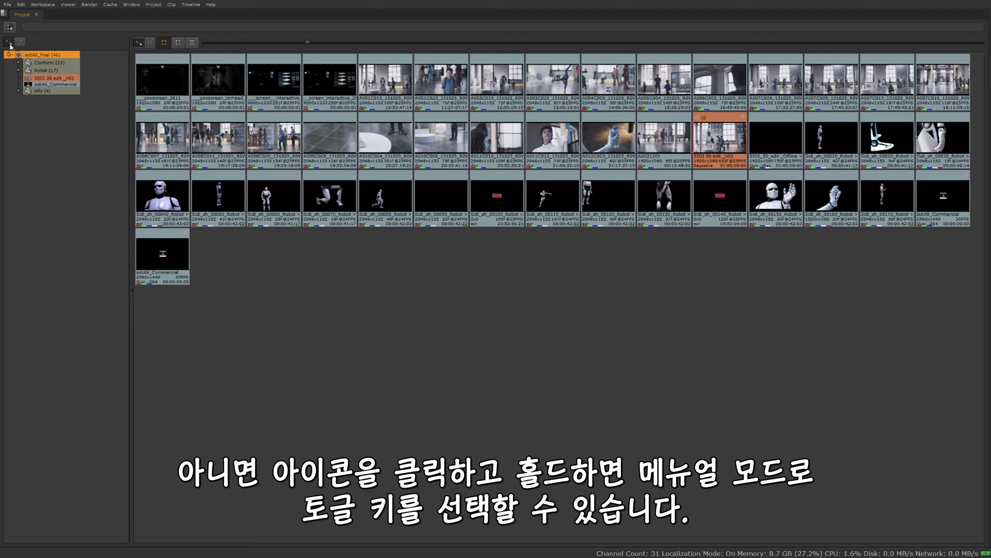
{"action": "left_click", "coordinate": [10, 43]}
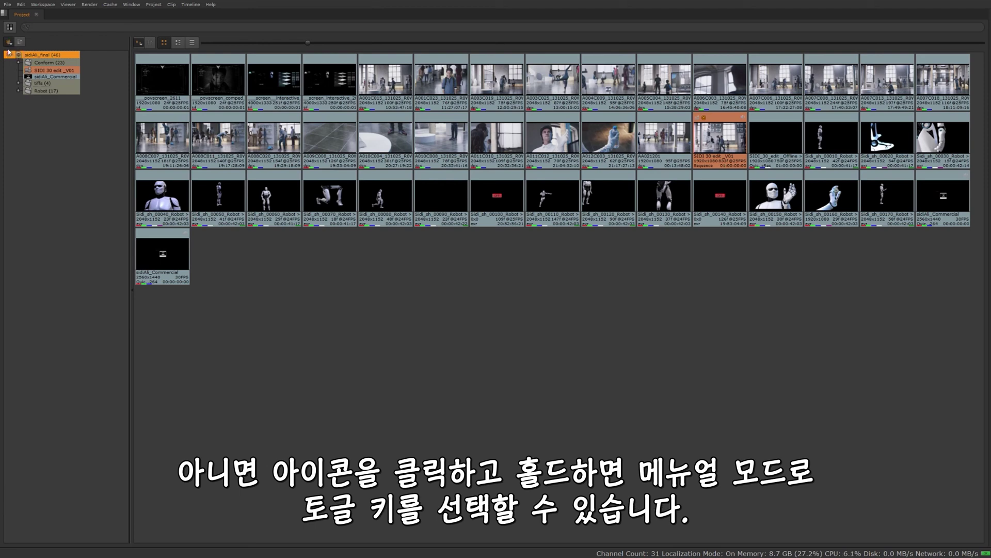
{"action": "left_click_drag", "start_coordinate": [9, 43], "coordinate": [22, 61]}
{"action": "left_click", "coordinate": [29, 72]}
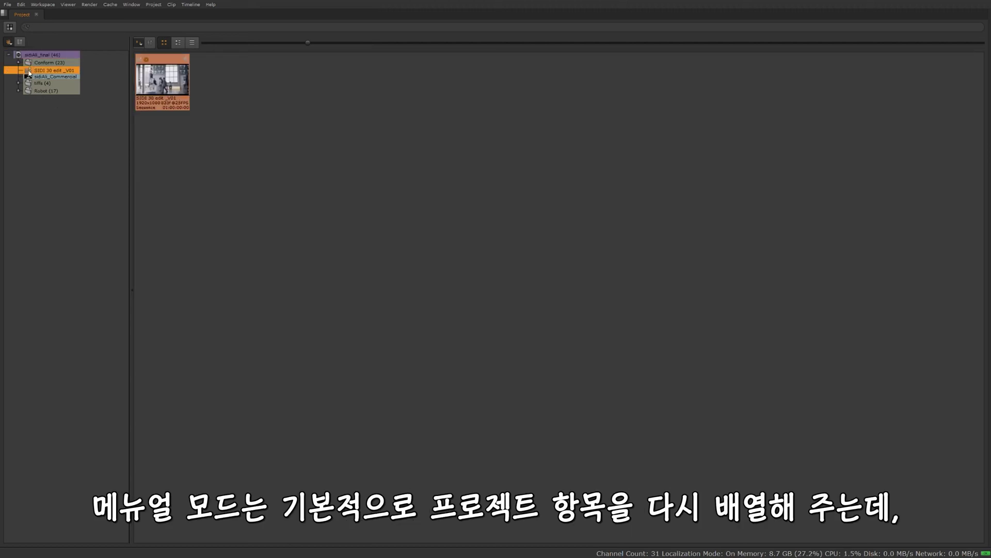
{"action": "left_click_drag", "start_coordinate": [30, 74], "coordinate": [72, 94]}
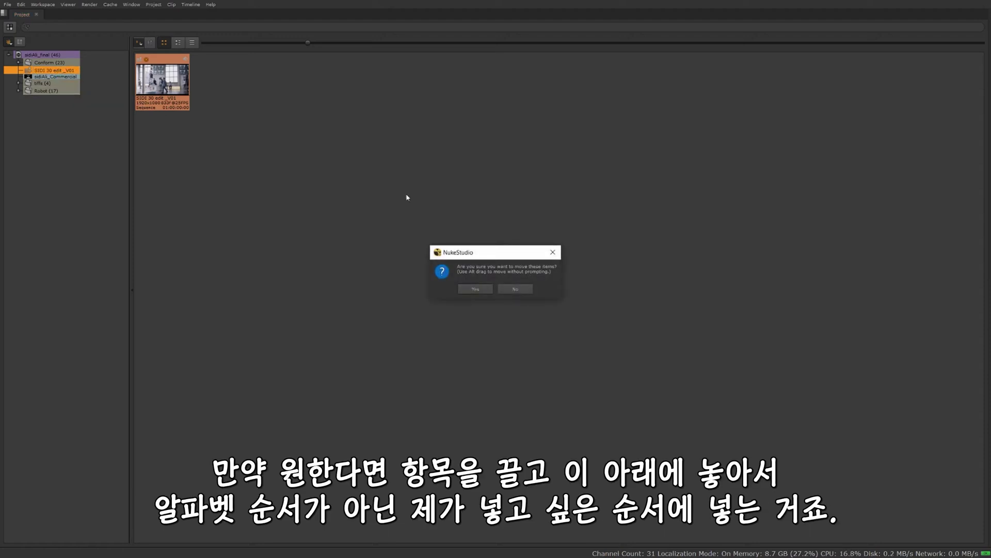
{"action": "left_click", "coordinate": [475, 289]}
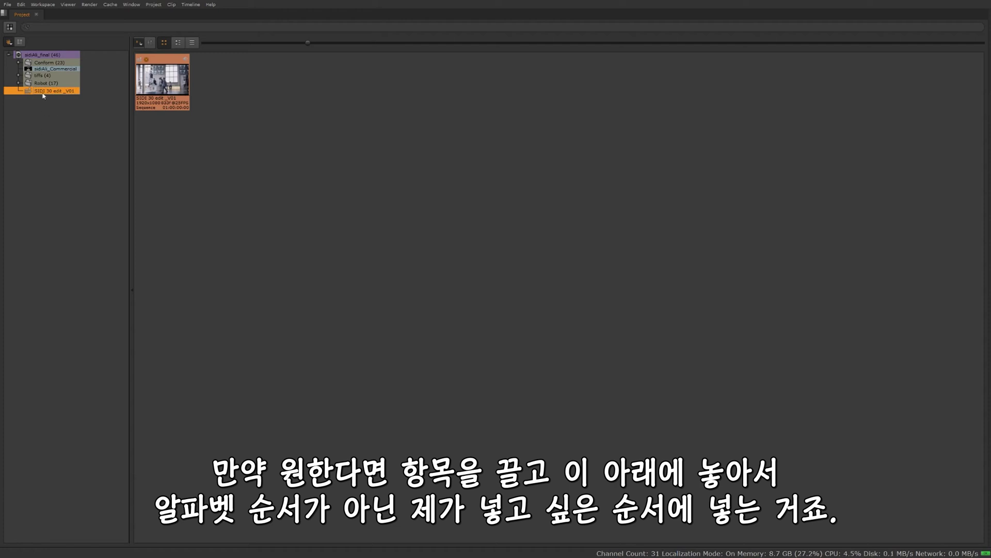
{"action": "left_click", "coordinate": [9, 42]}
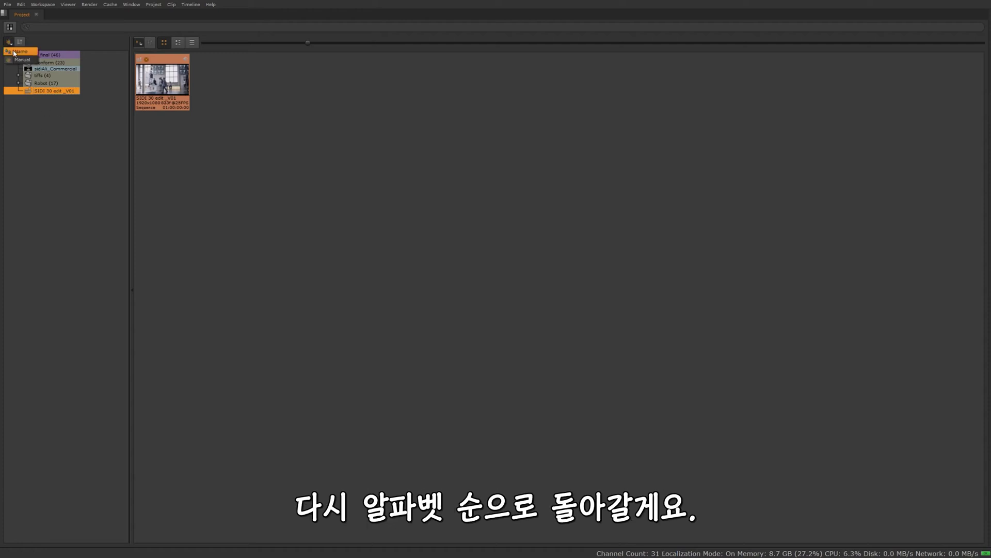
{"action": "left_click", "coordinate": [20, 54]}
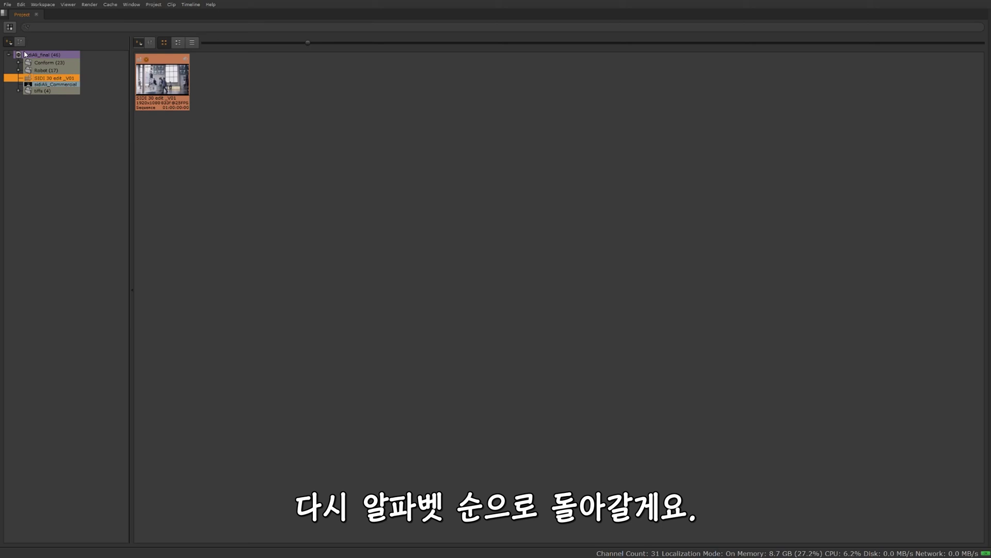
{"action": "left_click", "coordinate": [23, 55]}
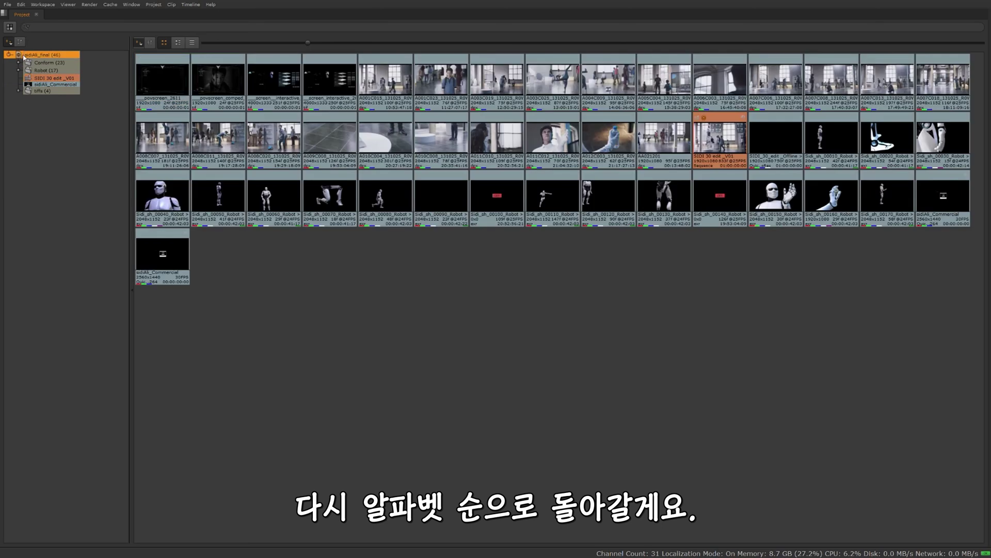
{"action": "left_click", "coordinate": [150, 43]}
{"action": "left_click", "coordinate": [141, 44]}
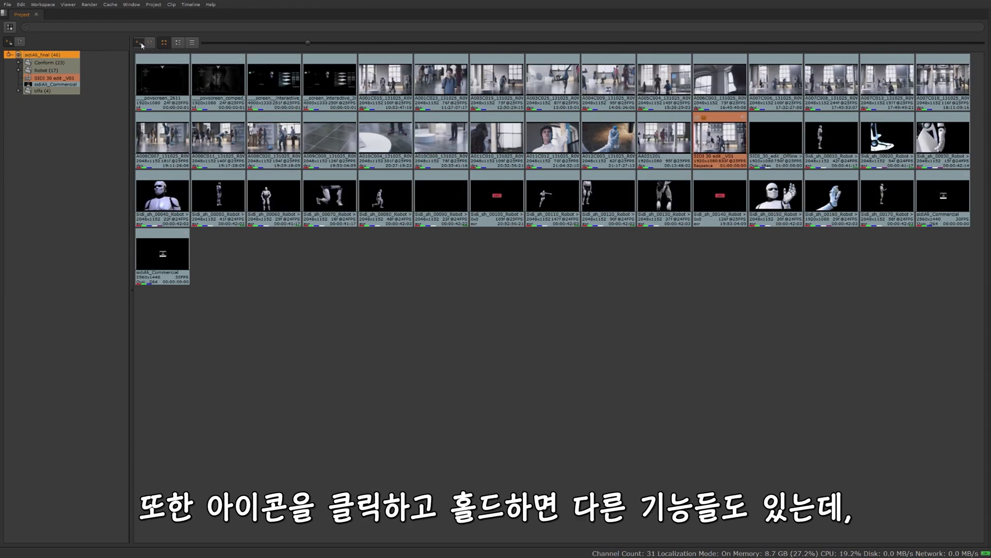
{"action": "left_click", "coordinate": [141, 44]}
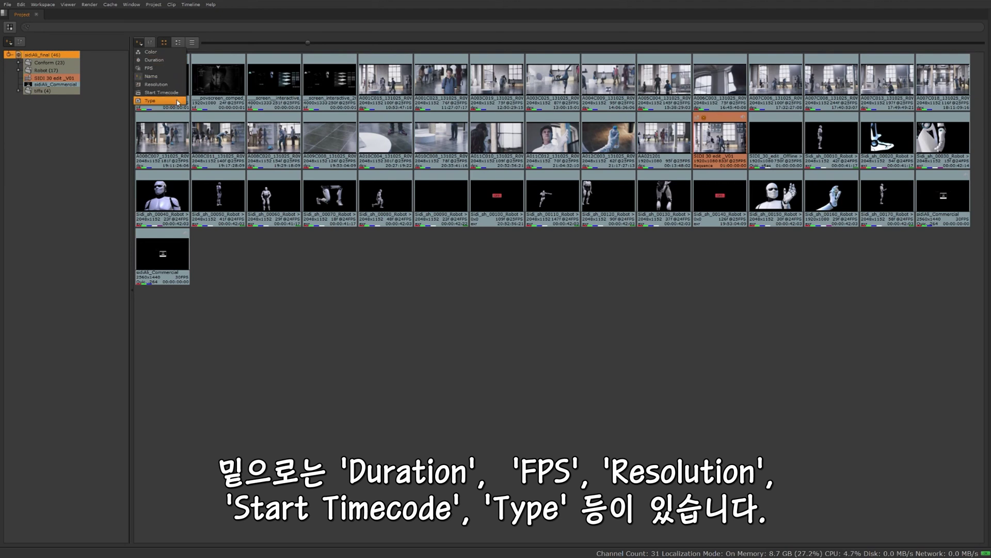
{"action": "left_click", "coordinate": [228, 36]}
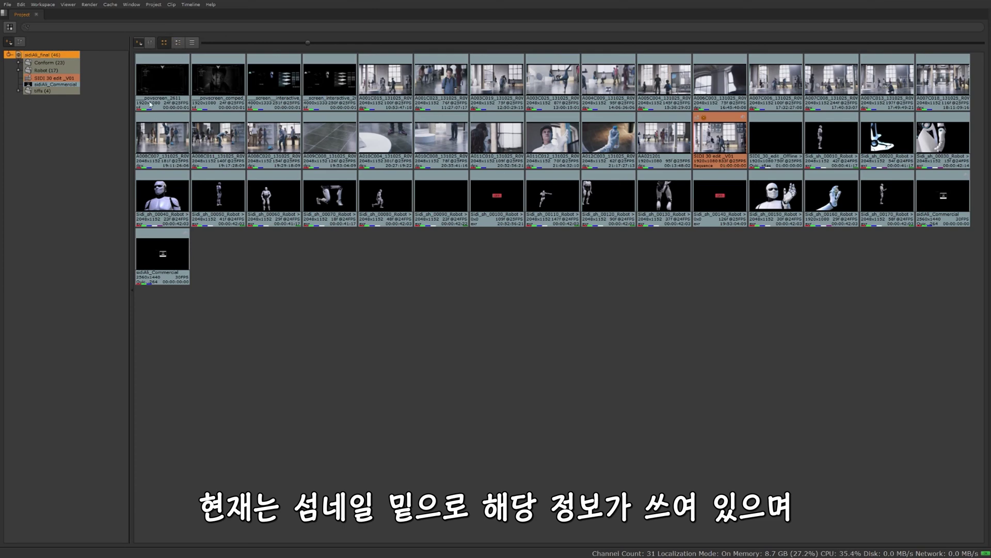
Cycle the bin through list, table and thumbnail views, then enlarge the thumbnails
{"action": "left_click", "coordinate": [178, 43]}
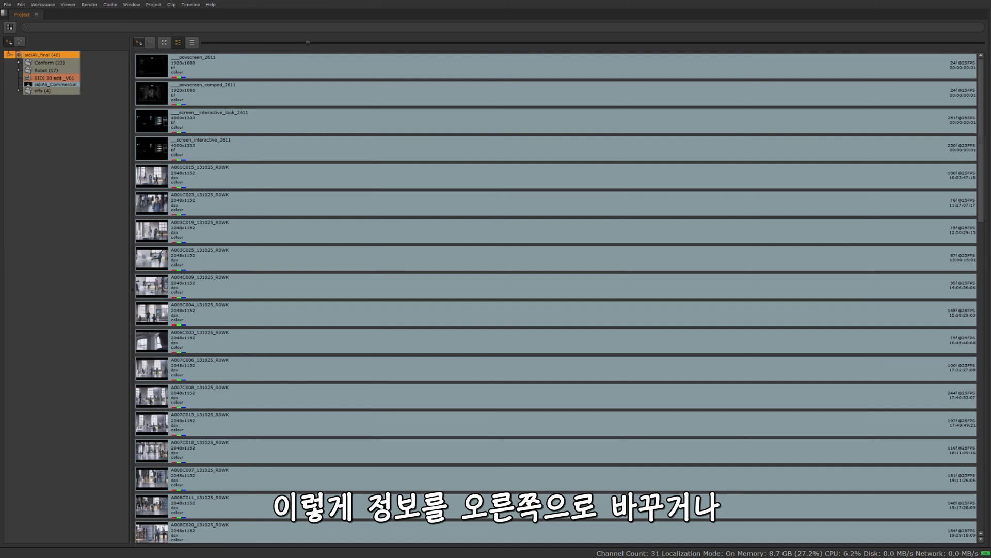
{"action": "left_click", "coordinate": [194, 43]}
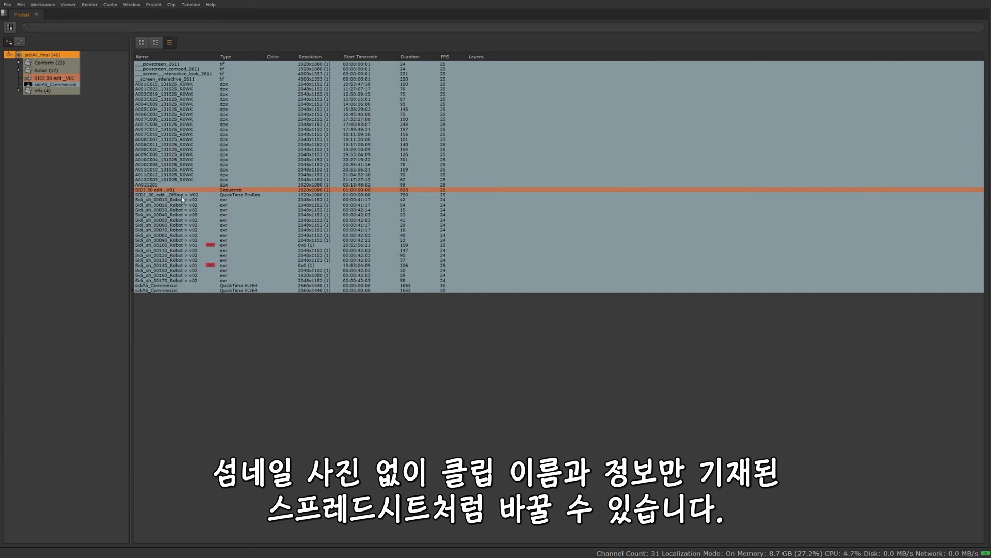
{"action": "left_click", "coordinate": [142, 43]}
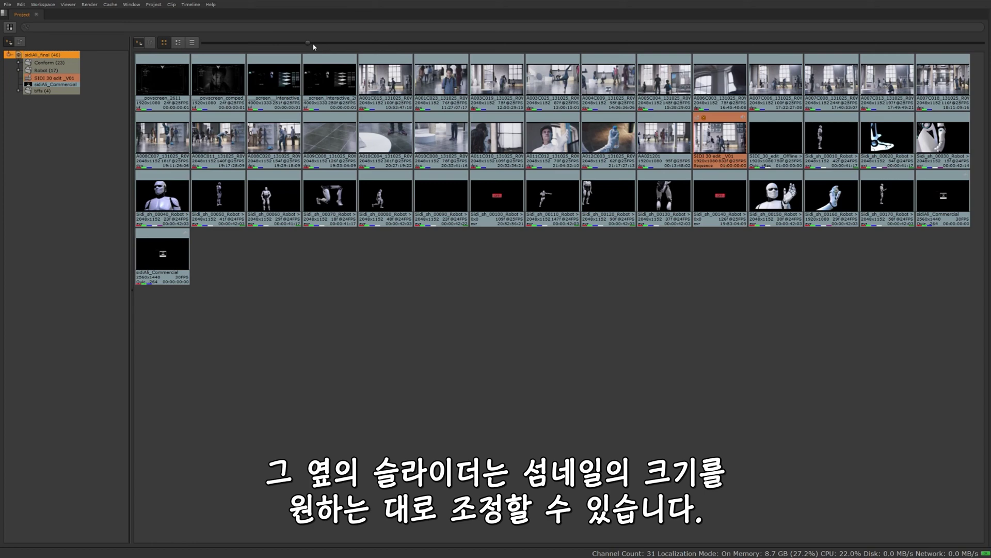
{"action": "left_click_drag", "start_coordinate": [309, 42], "coordinate": [603, 50]}
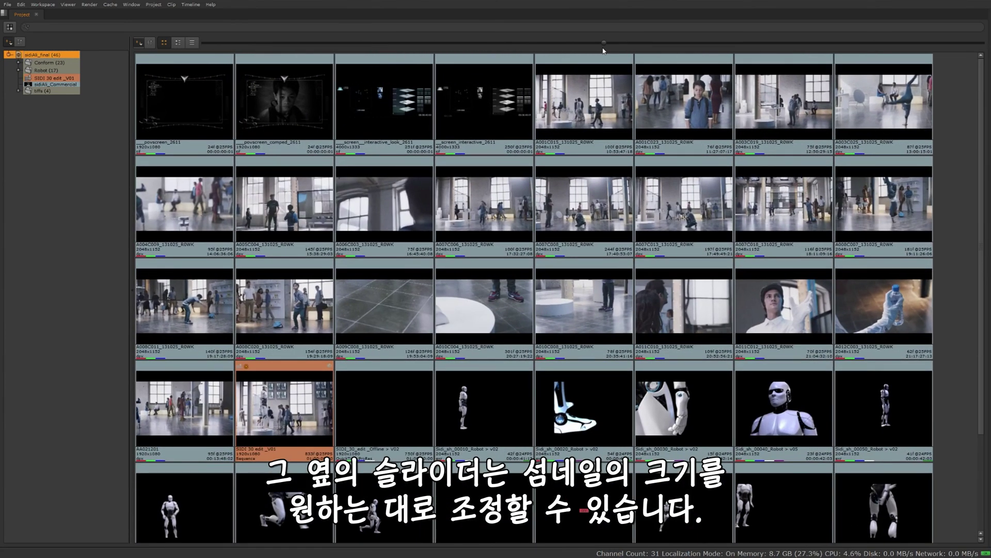
Size the Robot and Conform bin thumbnails separately, compare them, then show all 46 sidiAli_final clips
{"action": "left_click", "coordinate": [49, 70]}
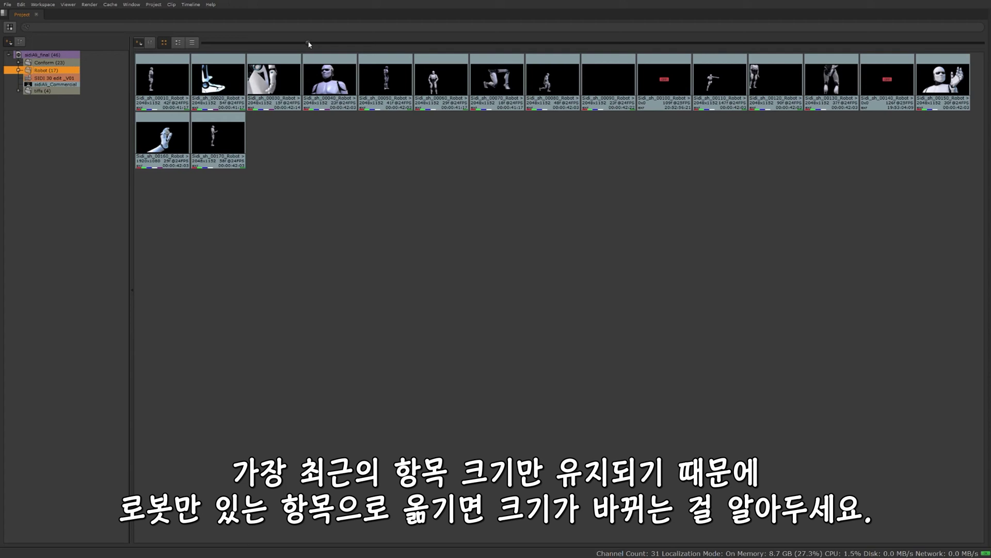
{"action": "left_click_drag", "start_coordinate": [308, 43], "coordinate": [635, 42]}
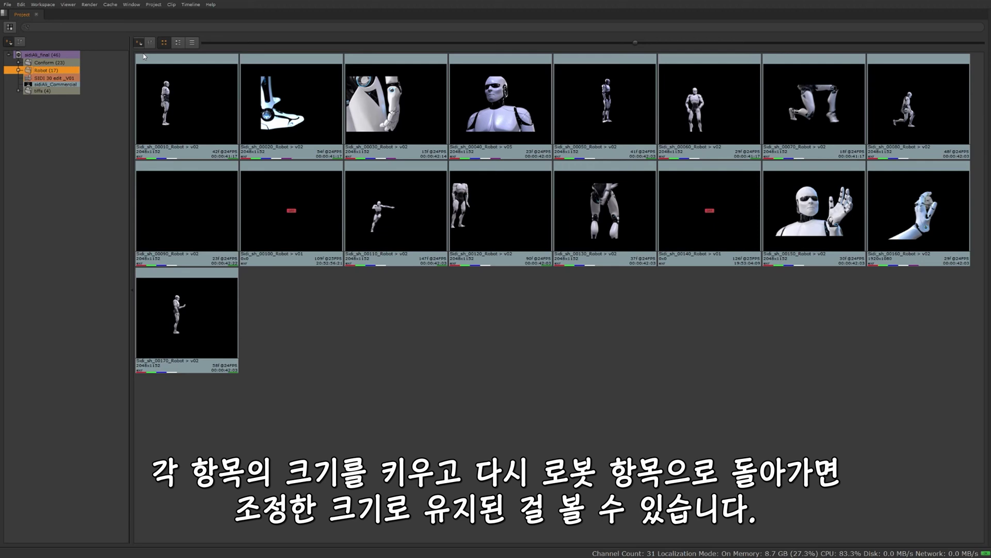
{"action": "left_click", "coordinate": [47, 62]}
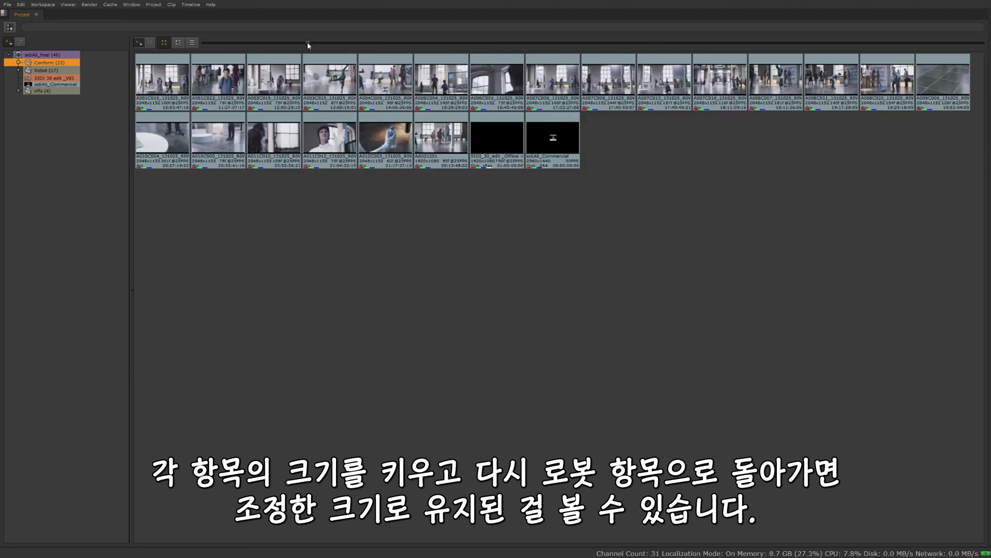
{"action": "left_click_drag", "start_coordinate": [308, 44], "coordinate": [869, 44]}
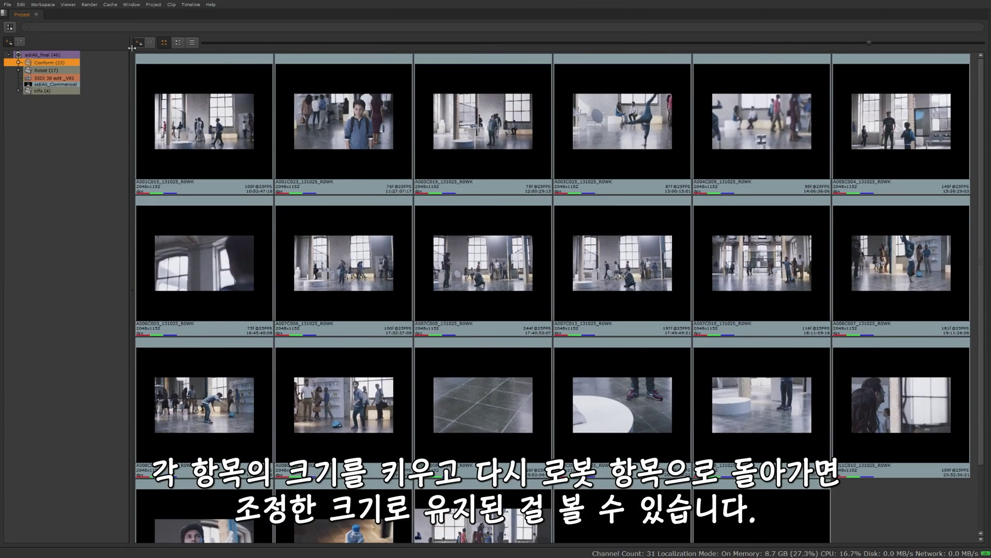
{"action": "left_click", "coordinate": [45, 70]}
{"action": "left_click", "coordinate": [54, 63]}
{"action": "left_click", "coordinate": [53, 70]}
{"action": "left_click", "coordinate": [54, 63]}
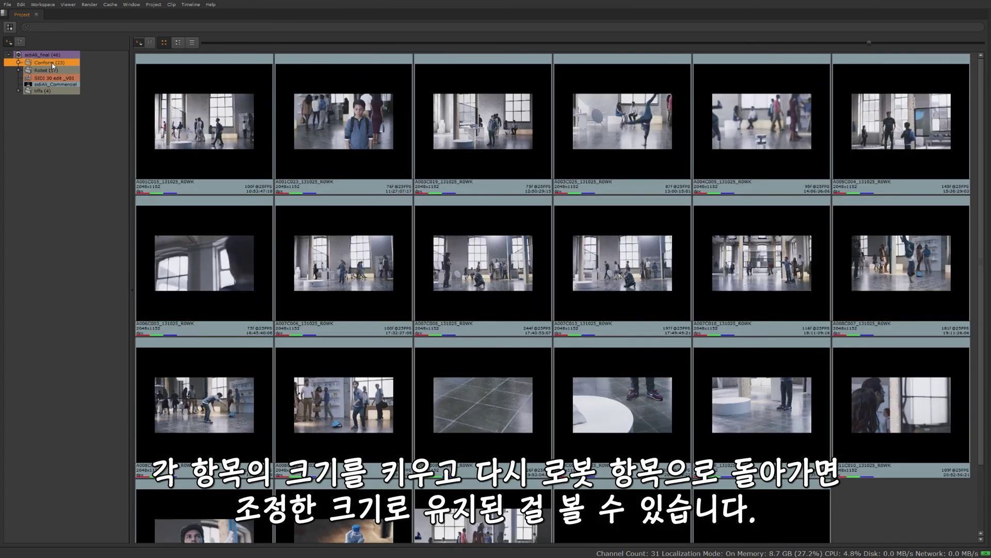
{"action": "left_click", "coordinate": [49, 56]}
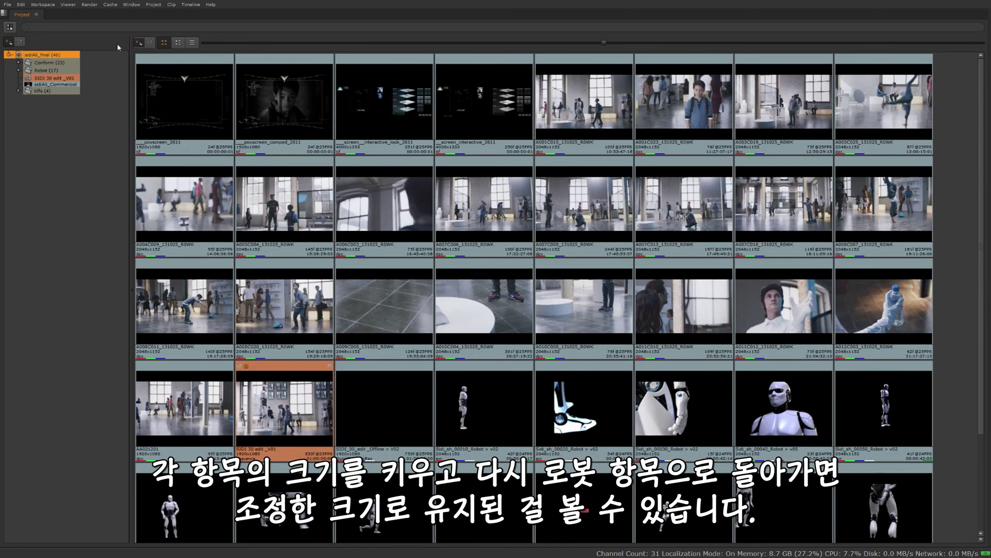
Restore the full layout and scrub the playhead through several shots of SIDI 30 edit_V01
{"action": "key", "text": "space"}
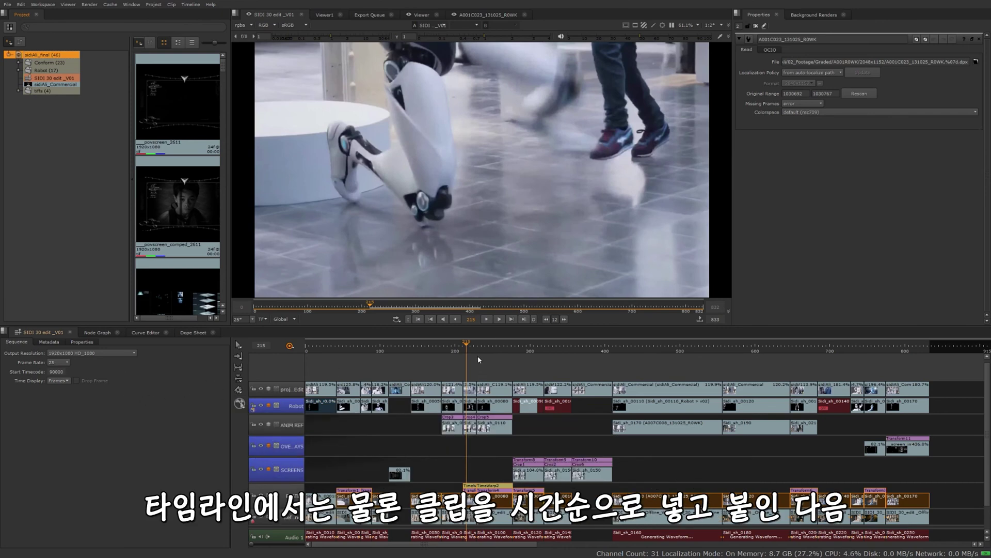
{"action": "left_click_drag", "start_coordinate": [466, 343], "coordinate": [682, 362]}
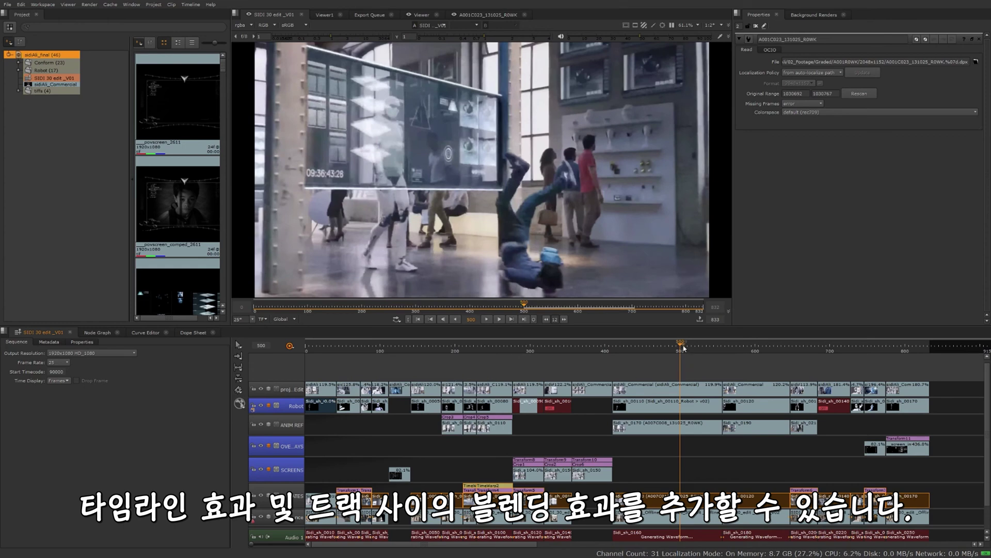
{"action": "left_click_drag", "start_coordinate": [682, 345], "coordinate": [410, 354]}
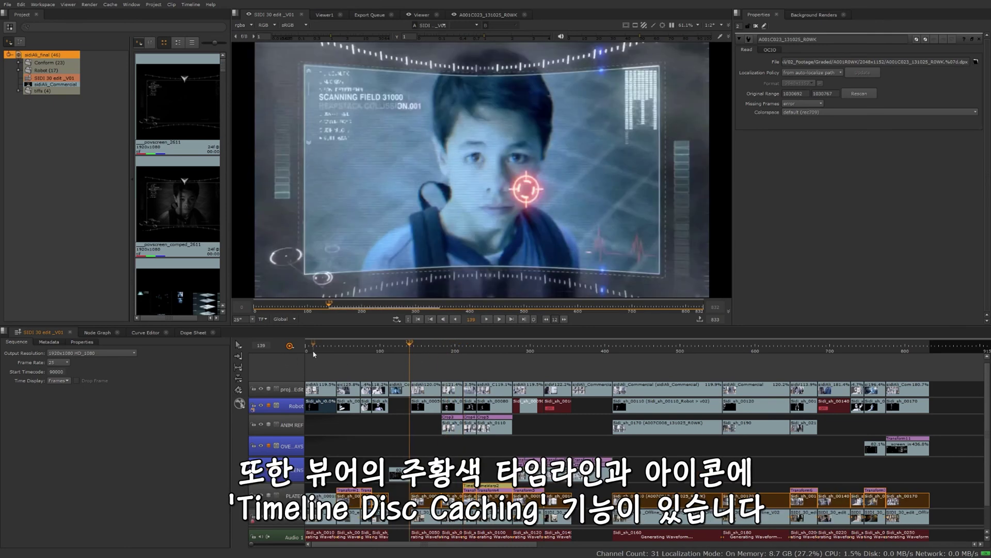
Choose Cache Sequence Range from the timeline disk caching options
{"action": "left_click", "coordinate": [291, 347]}
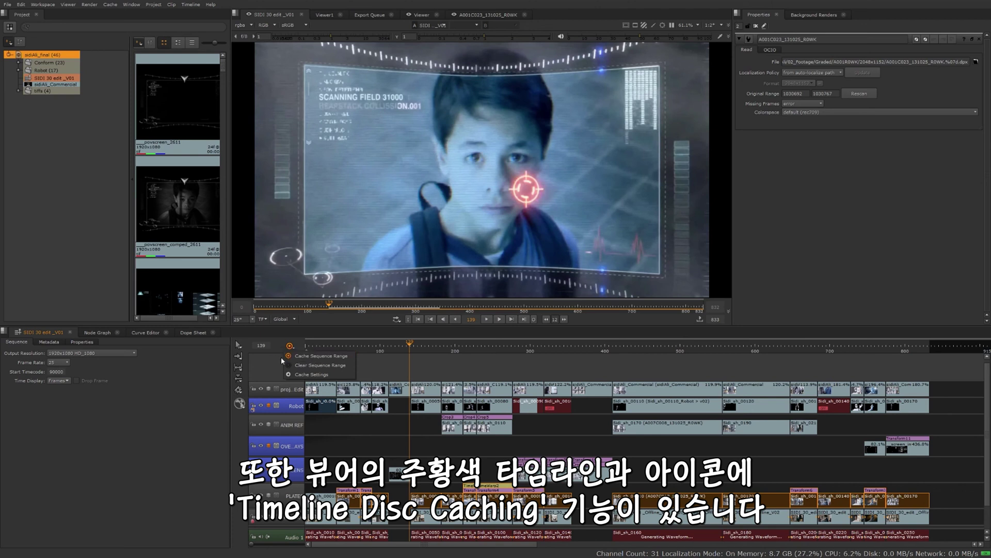
{"action": "left_click", "coordinate": [282, 353]}
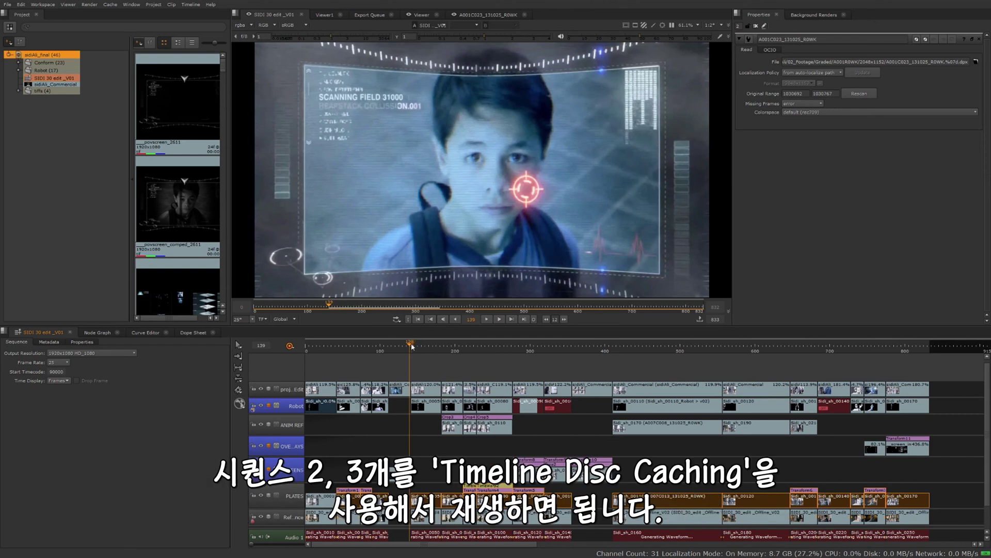
{"action": "left_click", "coordinate": [290, 347]}
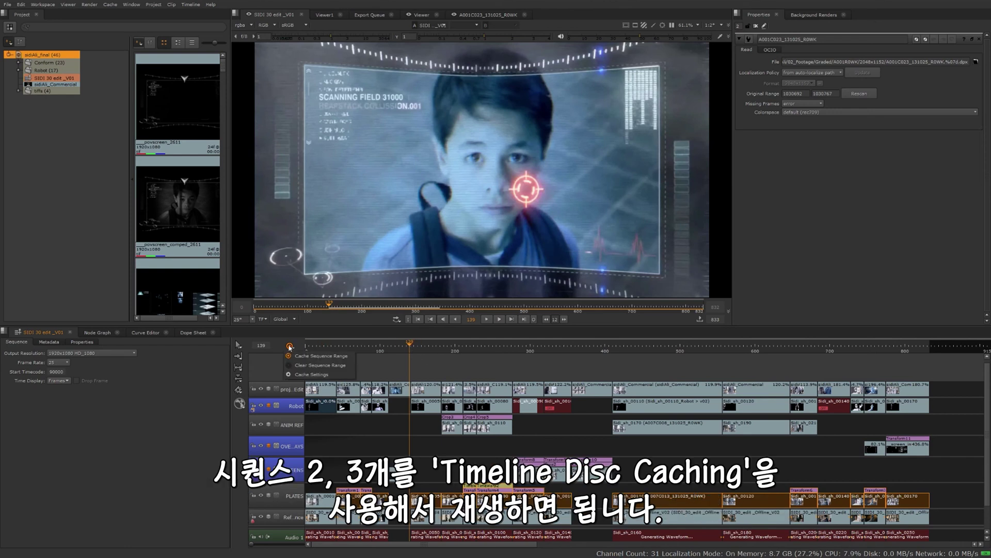
{"action": "left_click", "coordinate": [320, 355]}
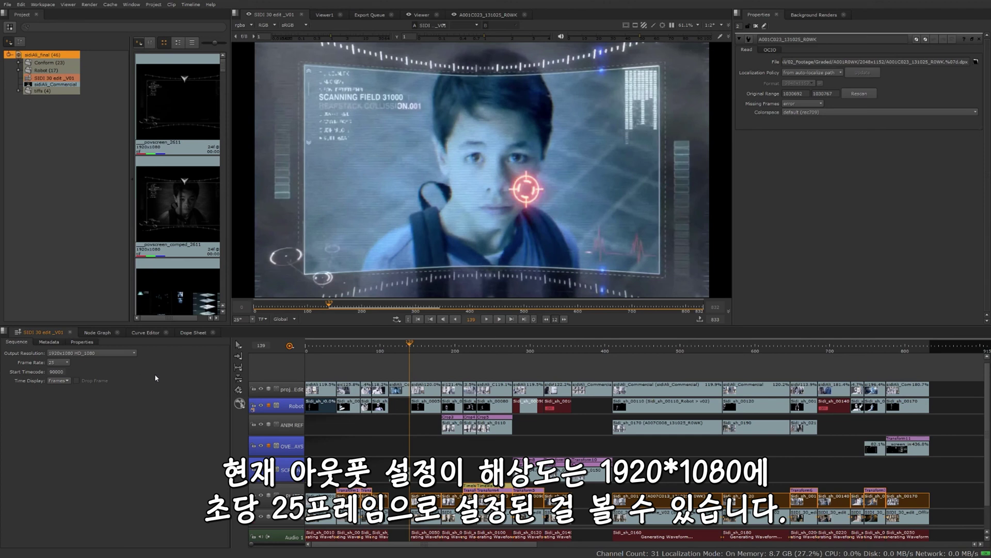
View sidiAli_Commercial's metadata with the Timeline and Media entries expanded
{"action": "left_click", "coordinate": [55, 344]}
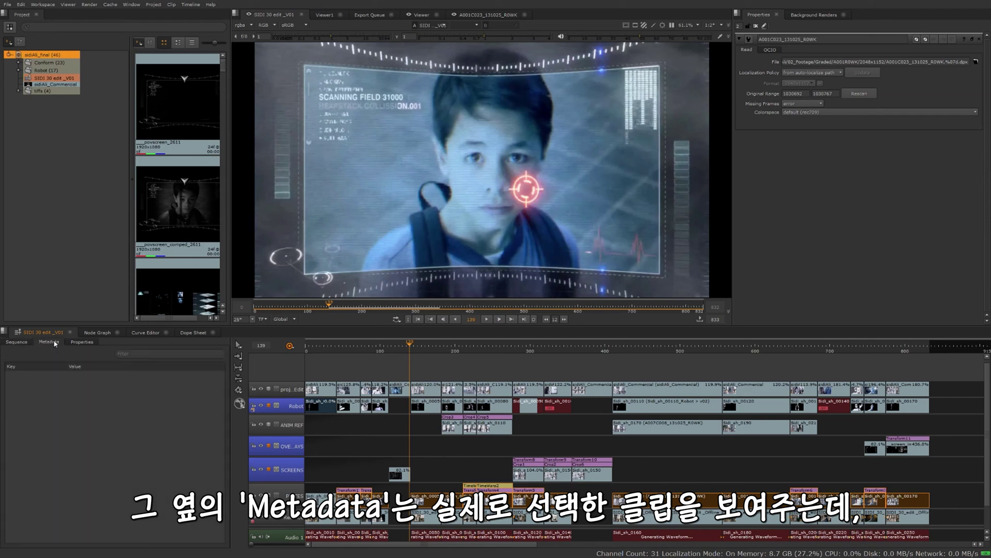
{"action": "left_click", "coordinate": [661, 387]}
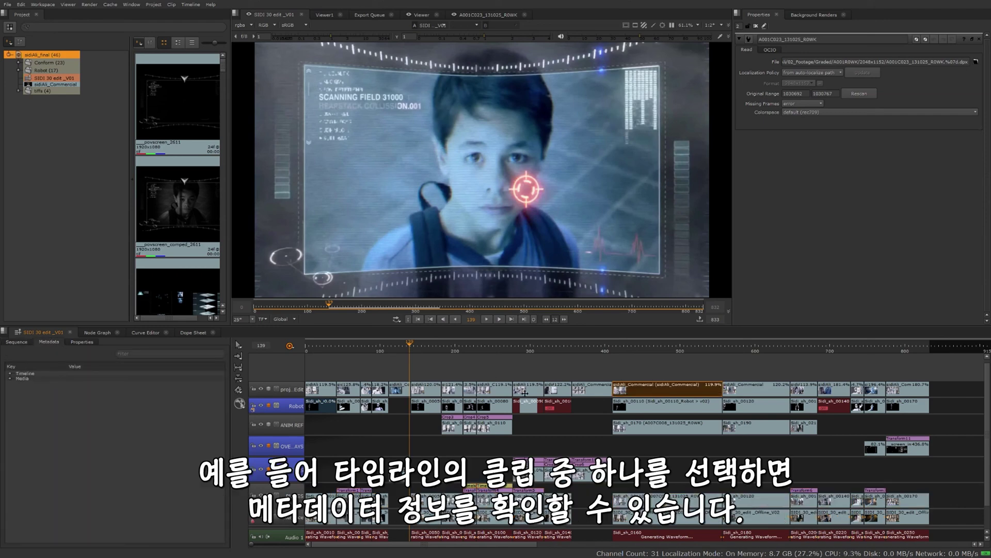
{"action": "left_click", "coordinate": [10, 373]}
{"action": "left_click", "coordinate": [10, 394]}
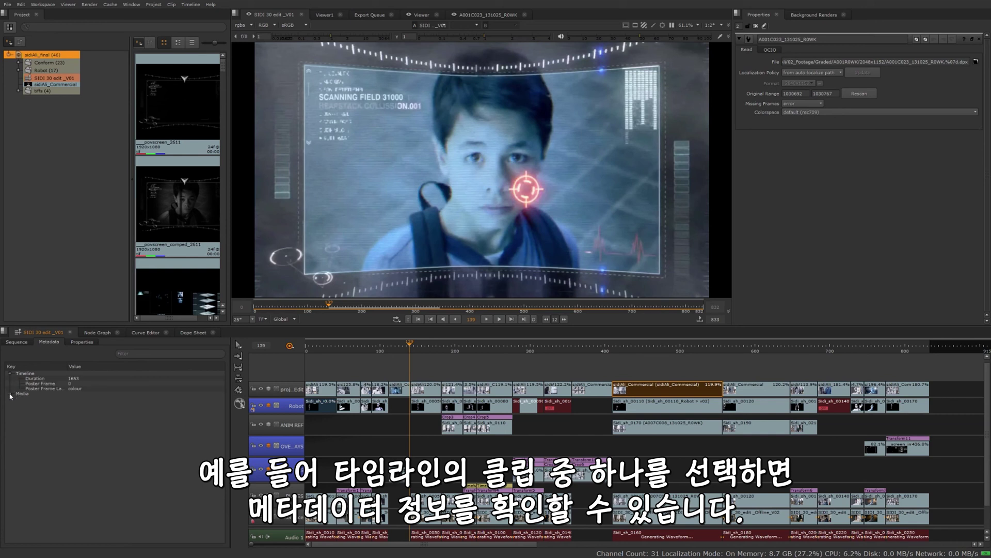
Check the reformat properties, sequence resolution and frame rate, and Resize Type list, then deselect the clip
{"action": "left_click", "coordinate": [82, 341]}
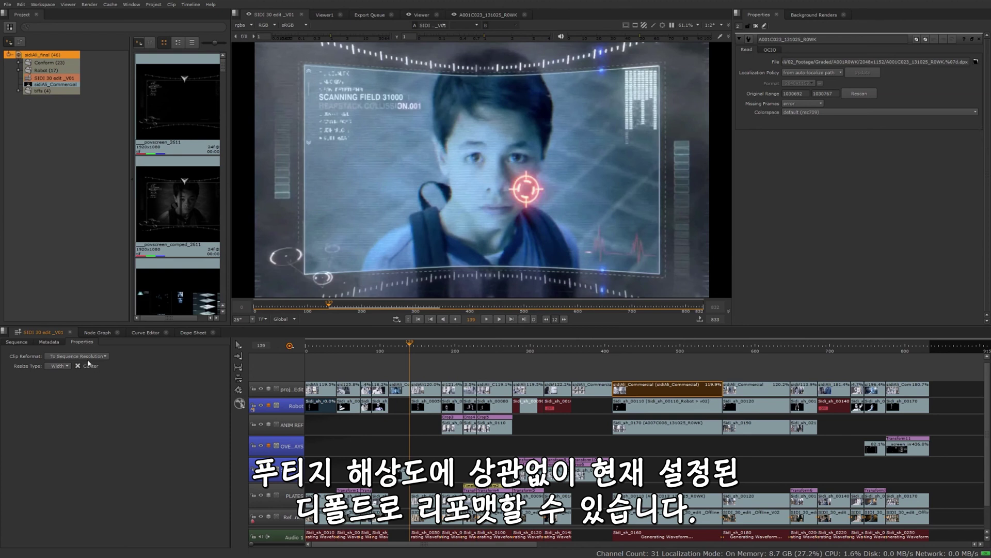
{"action": "left_click", "coordinate": [28, 344]}
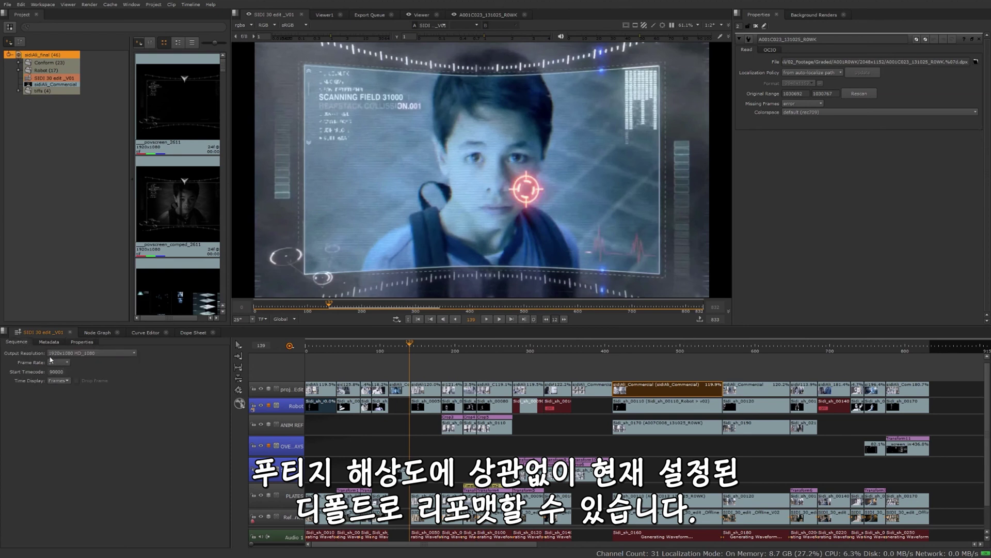
{"action": "left_click", "coordinate": [81, 341]}
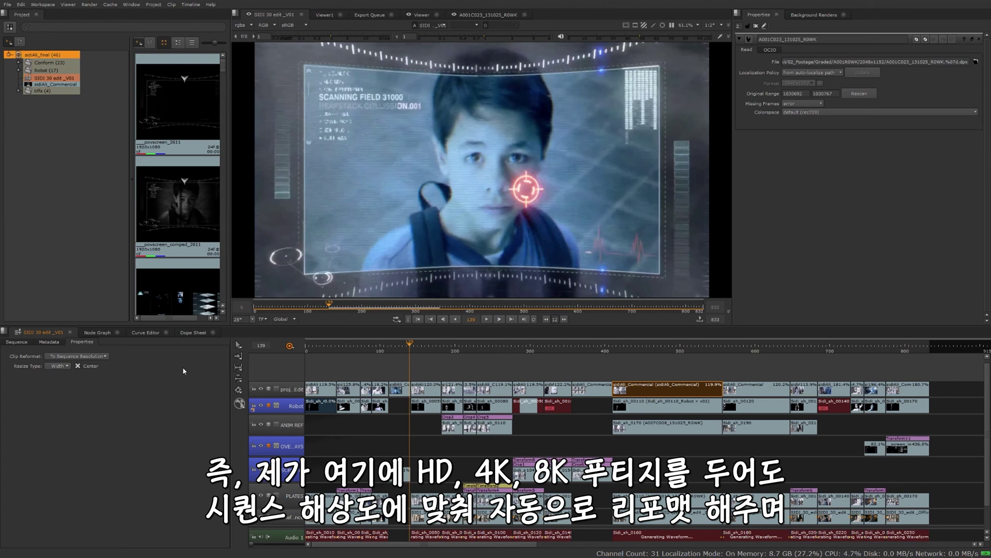
{"action": "left_click", "coordinate": [60, 365]}
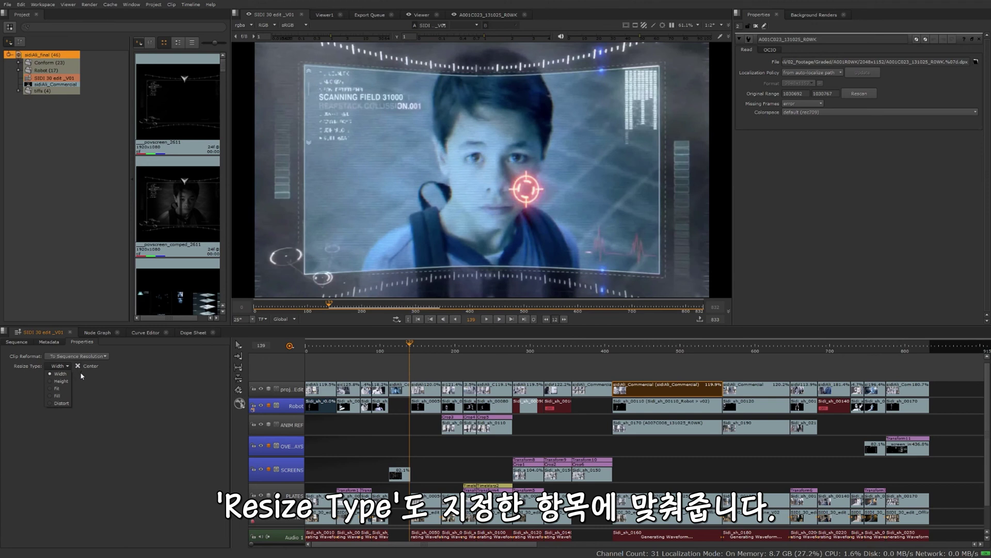
{"action": "left_click", "coordinate": [61, 373]}
{"action": "left_click", "coordinate": [671, 444]}
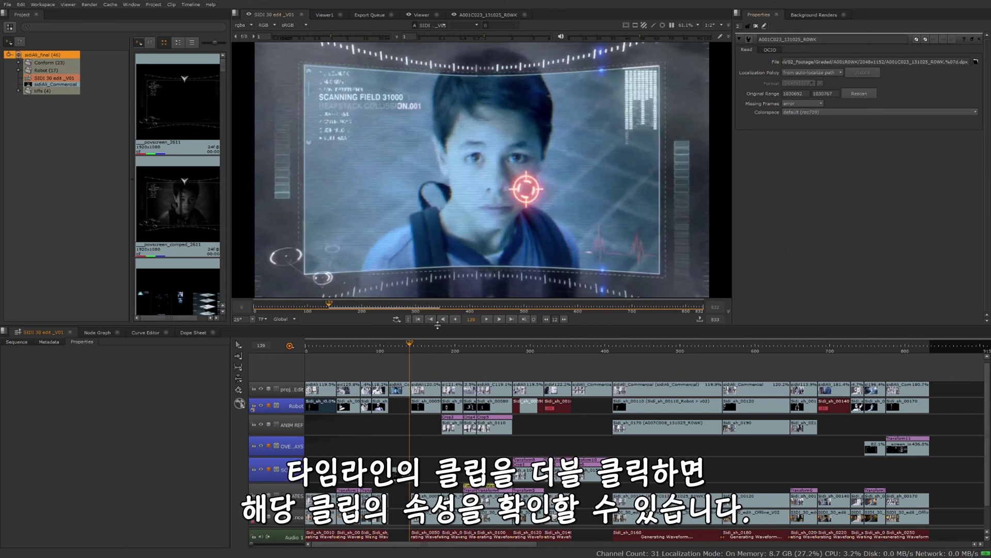
Open sidiAli_Commercial's properties, then view povscreen_comped_2611 and enlarge the viewer to fill the window
{"action": "double_click", "coordinate": [663, 387]}
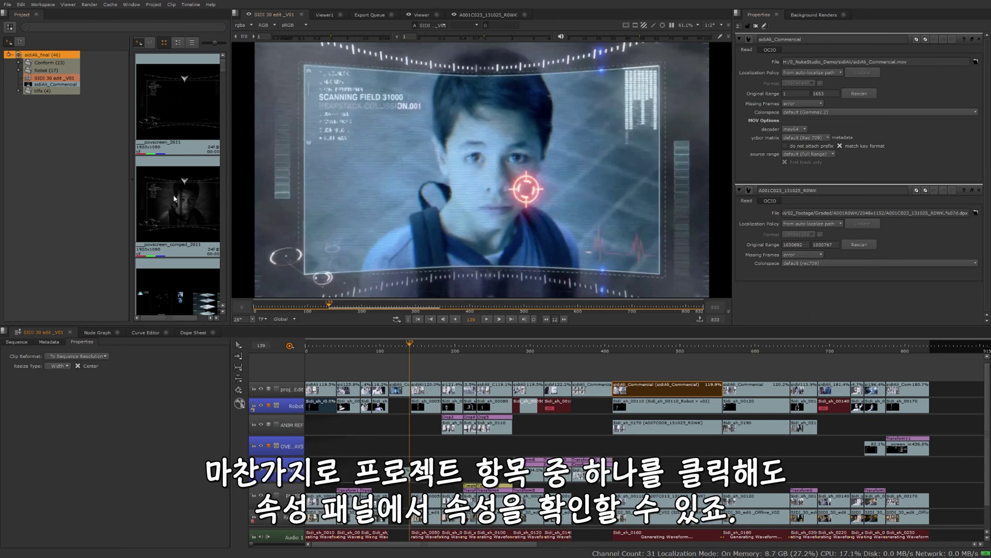
{"action": "left_click", "coordinate": [206, 198]}
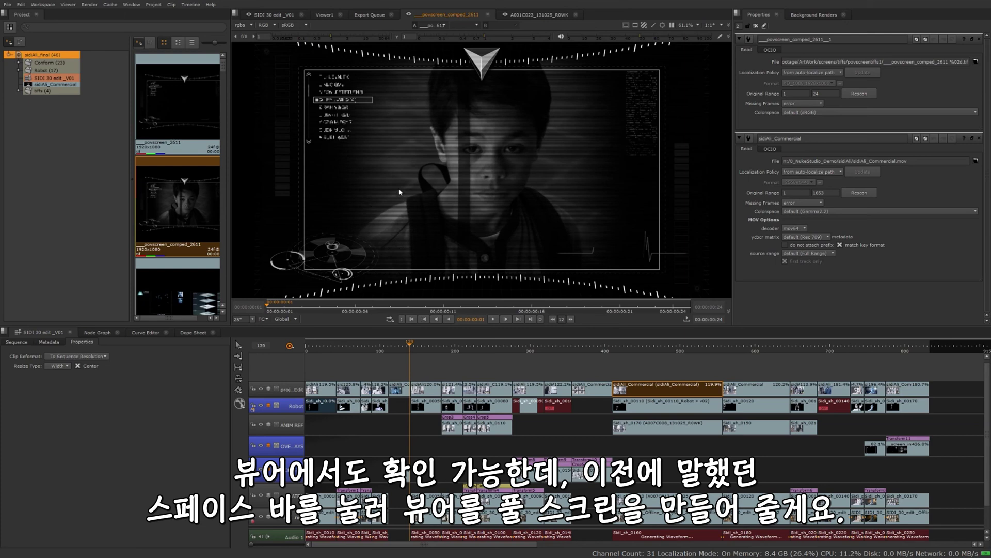
{"action": "key", "text": "space"}
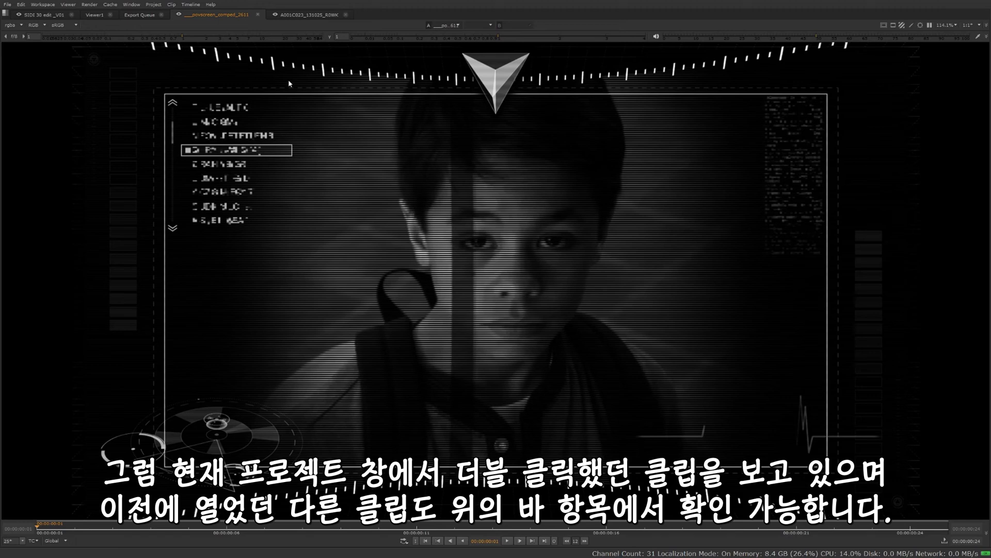
Switch between the A001C023 and SIDI 30 edit_V01 viewer tabs, scrubbing to a shot near frame 408
{"action": "key", "text": "space"}
{"action": "key", "text": "space"}
{"action": "left_click", "coordinate": [313, 15]}
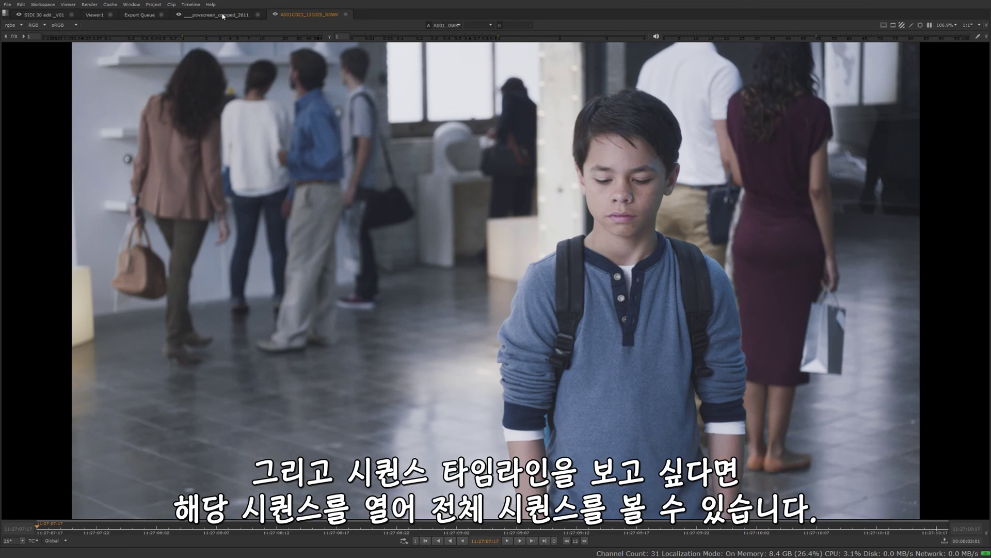
{"action": "left_click", "coordinate": [44, 16]}
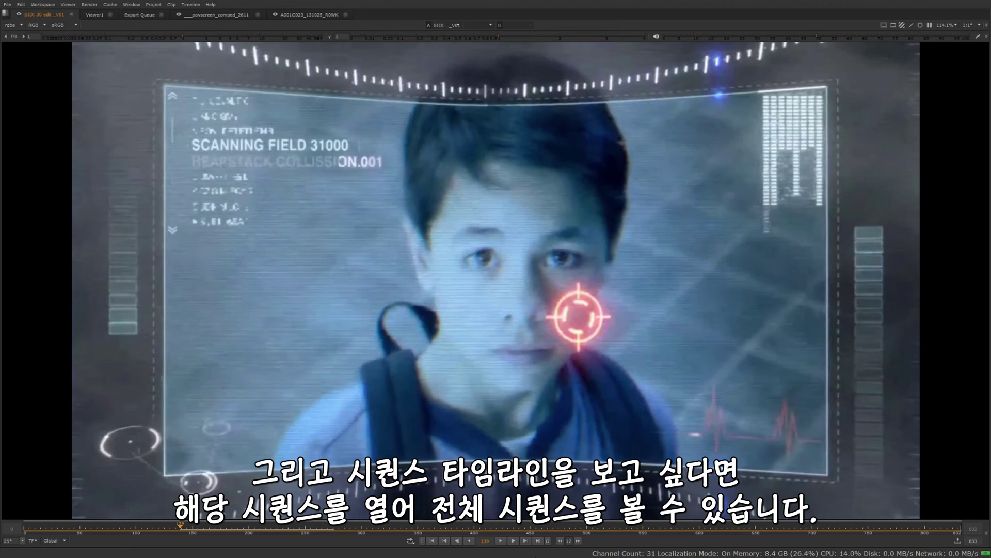
{"action": "left_click_drag", "start_coordinate": [437, 525], "coordinate": [484, 525]}
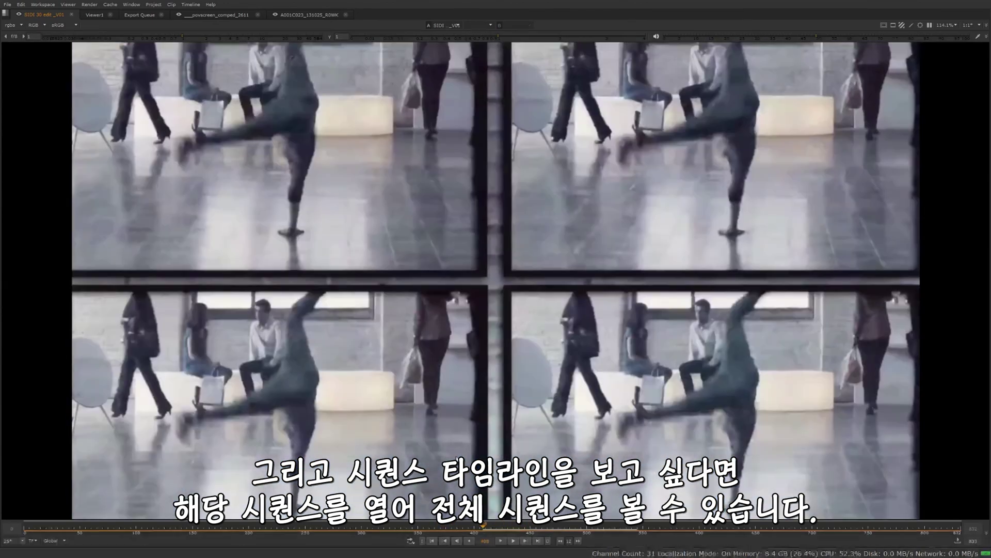
Close the A001C023_131025_R0WK and povscreen_comped_2611 clip tabs
{"action": "left_click", "coordinate": [300, 15]}
{"action": "left_click", "coordinate": [345, 15]}
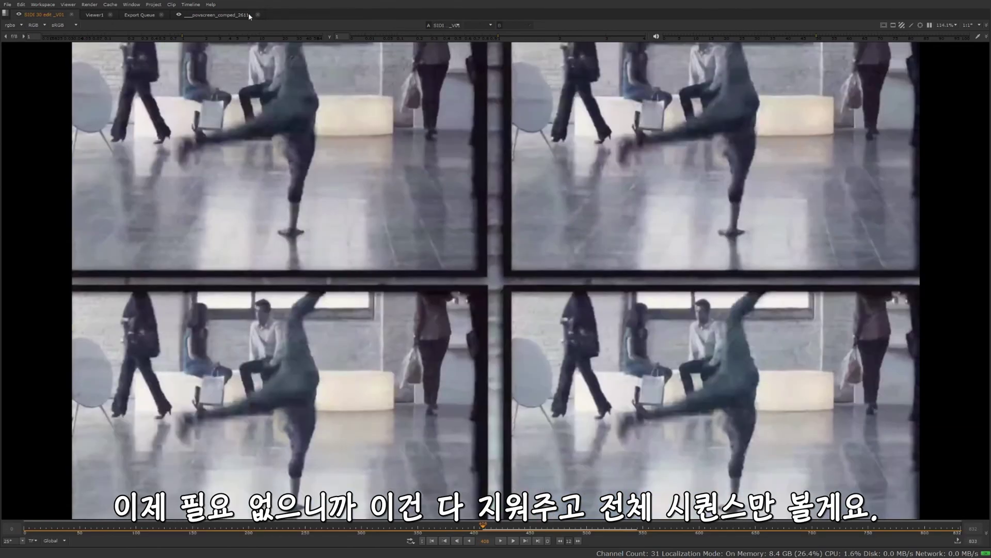
{"action": "left_click", "coordinate": [257, 15]}
Scrub to the robot close-up near frame 89, play forward at increasing speed with L, then stop
{"action": "left_click_drag", "start_coordinate": [476, 527], "coordinate": [123, 527]}
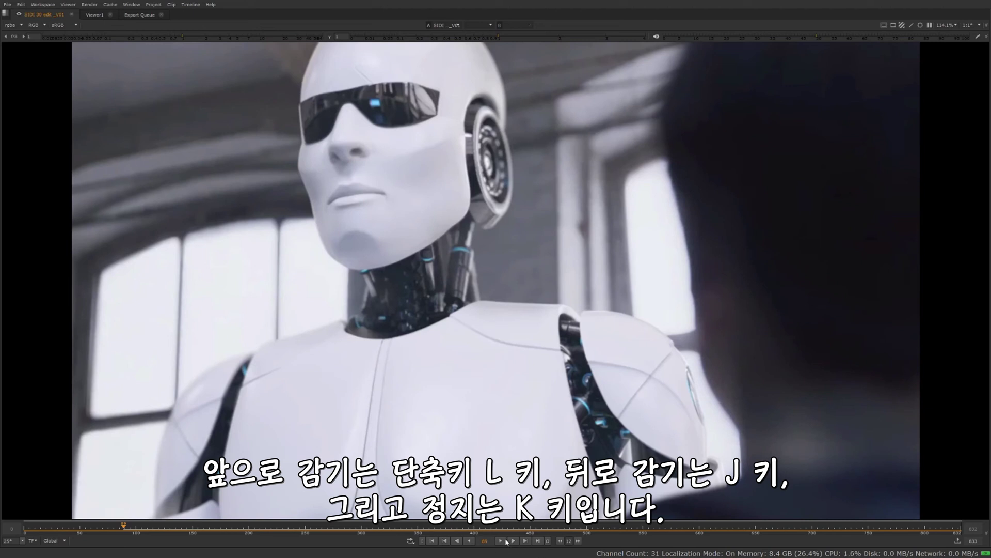
{"action": "key", "text": "l"}
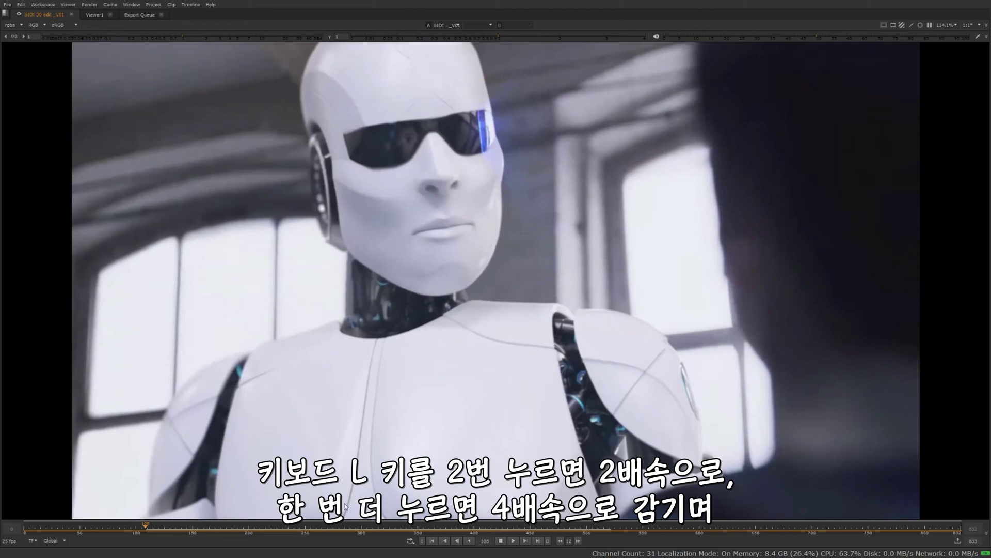
{"action": "key", "text": "l"}
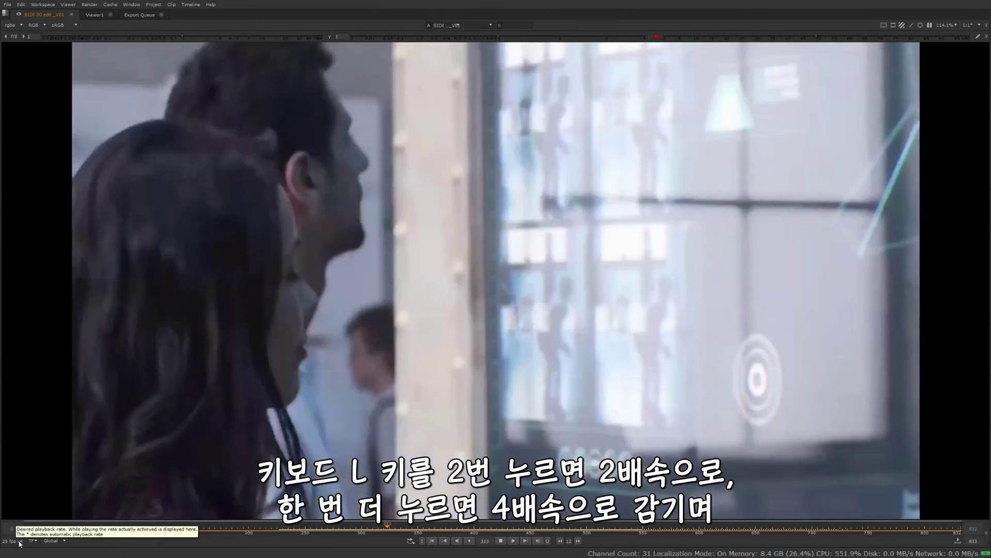
{"action": "key", "text": "l"}
{"action": "key", "text": "l"}
{"action": "key", "text": "l"}
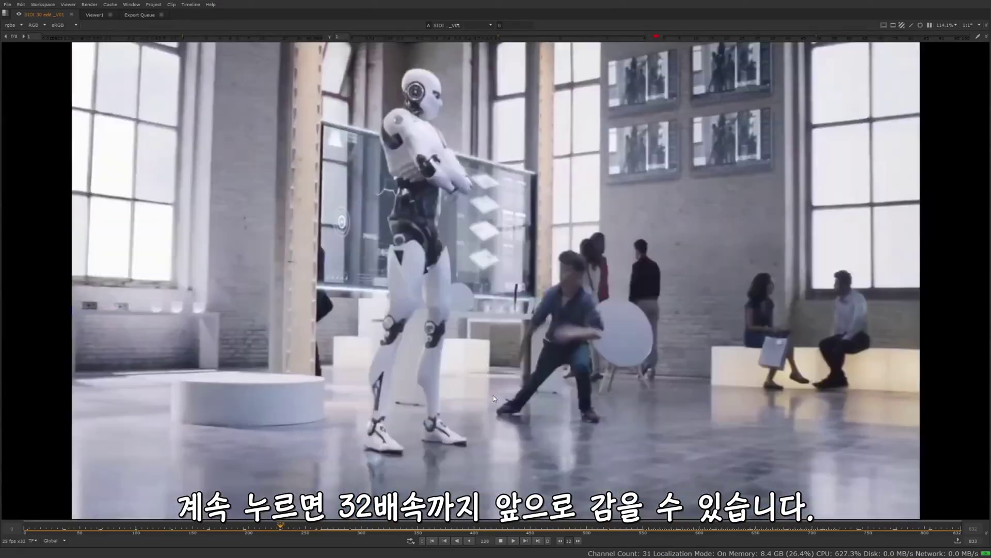
{"action": "key", "text": "k"}
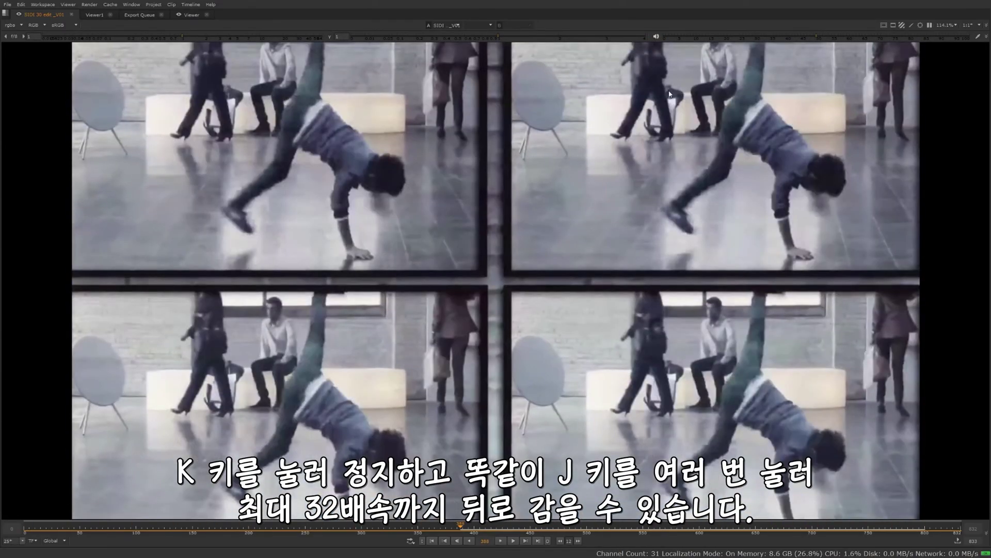
Play the sequence backward at increasing speed with J, then stop with K
{"action": "key", "text": "j"}
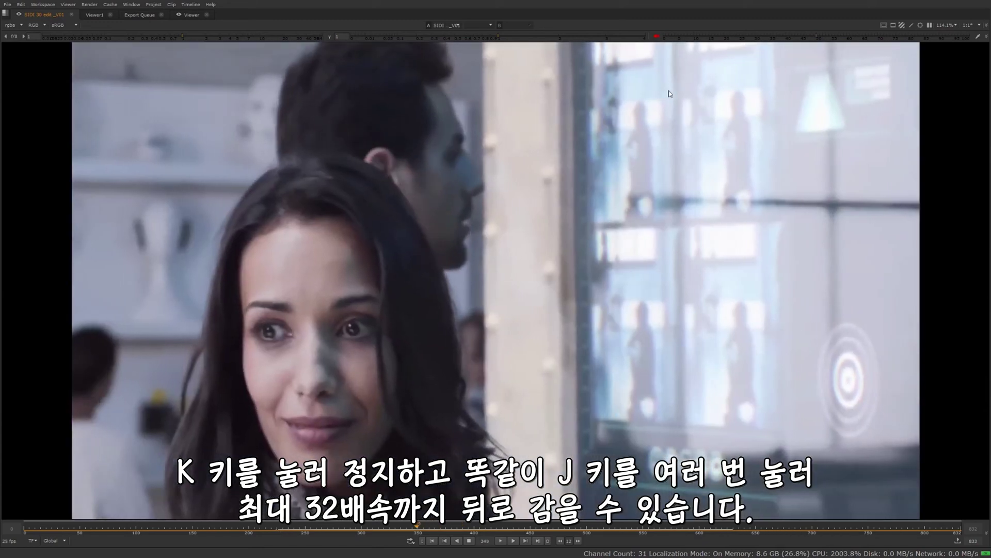
{"action": "key", "text": "j"}
{"action": "key", "text": "j"}
{"action": "key", "text": "j"}
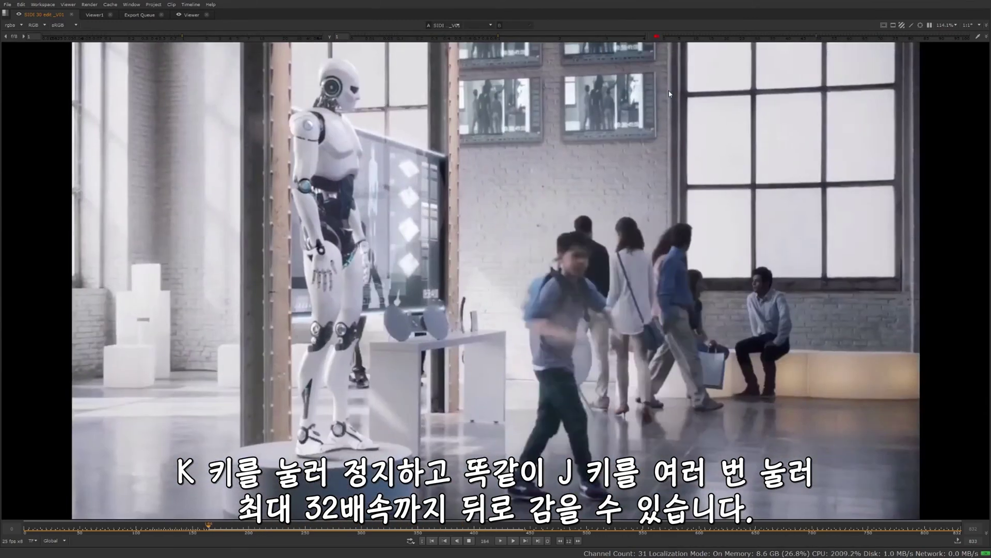
{"action": "key", "text": "k"}
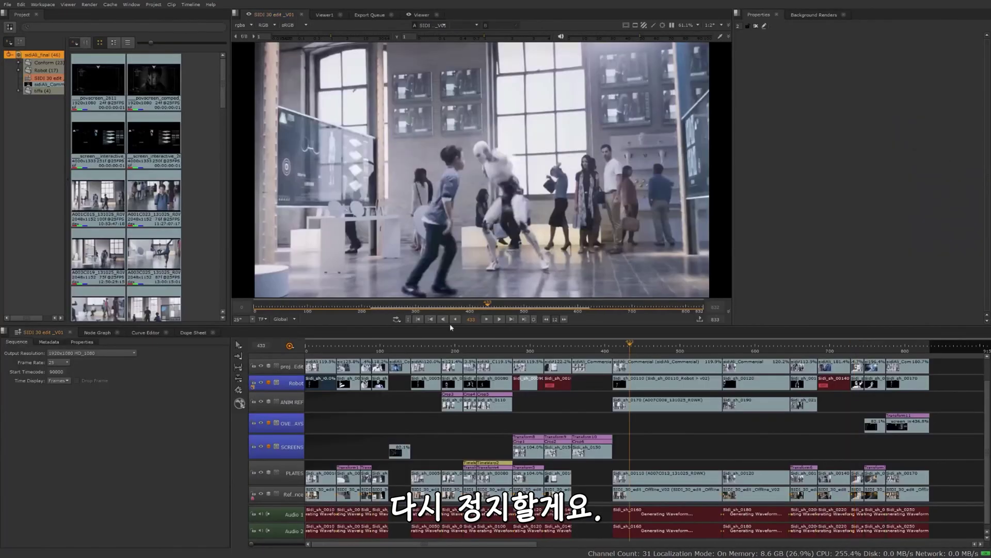
Hop between clip starts with the next and previous edit buttons
{"action": "left_click", "coordinate": [512, 320]}
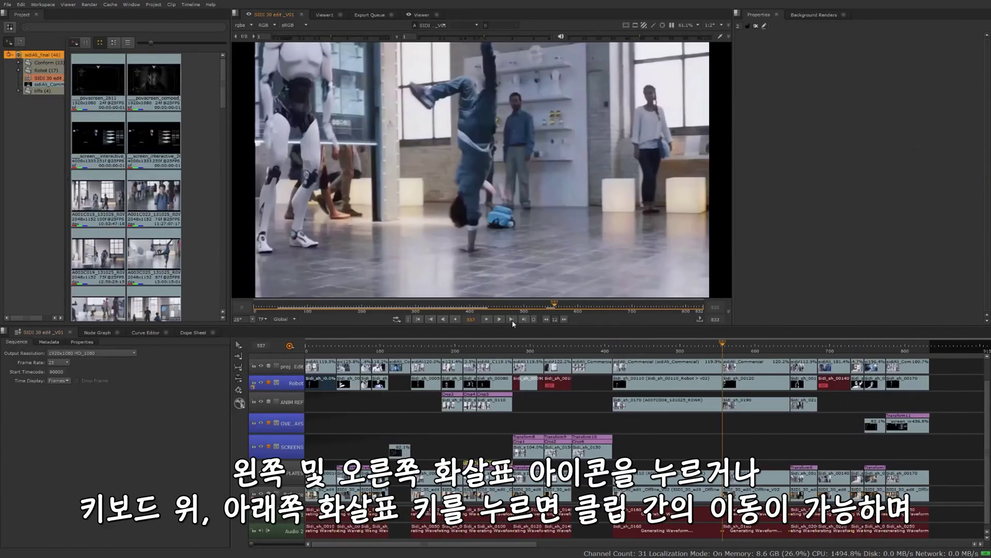
{"action": "left_click", "coordinate": [431, 319]}
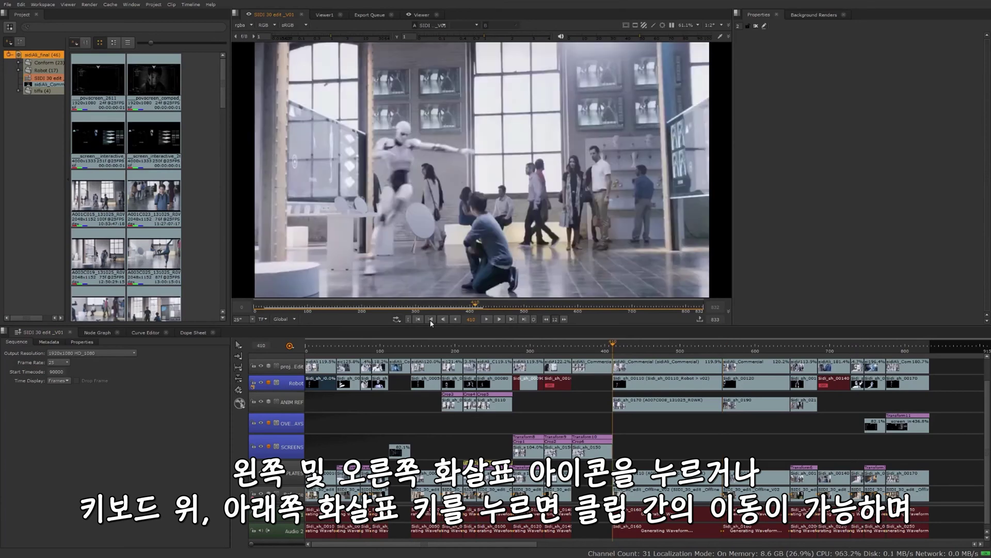
{"action": "left_click", "coordinate": [512, 319]}
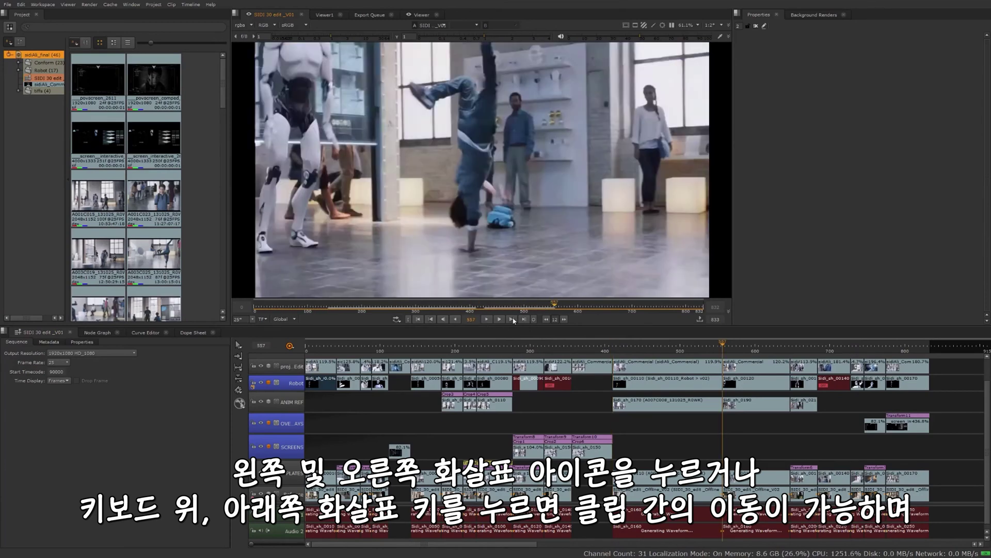
Step through clip starts with the Up/Down arrows to frame 229, then jump to the last and first frames
{"action": "key", "text": "Up"}
{"action": "key", "text": "Down"}
{"action": "key", "text": "Down"}
{"action": "key", "text": "Up"}
{"action": "key", "text": "Up"}
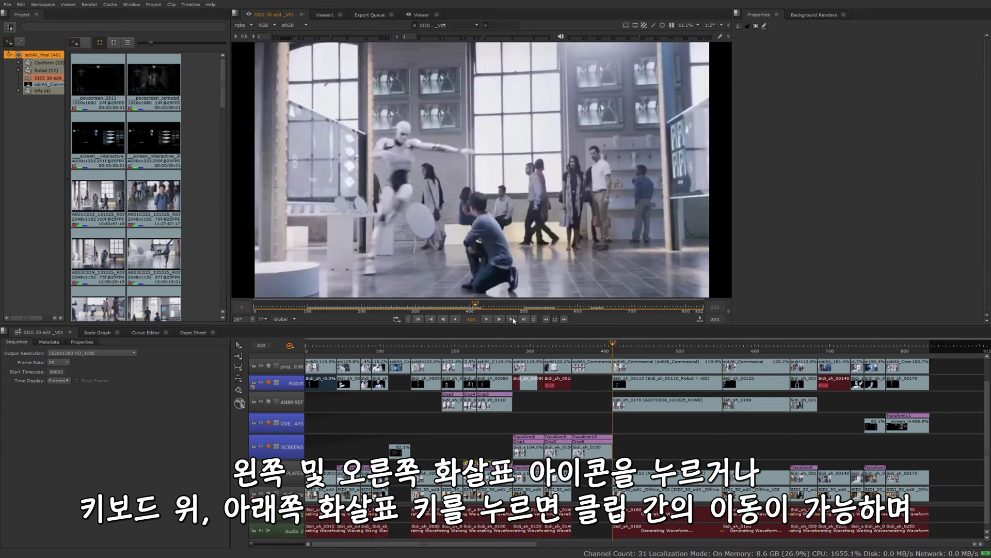
{"action": "key", "text": "Up"}
{"action": "key", "text": "Up"}
{"action": "key", "text": "Up"}
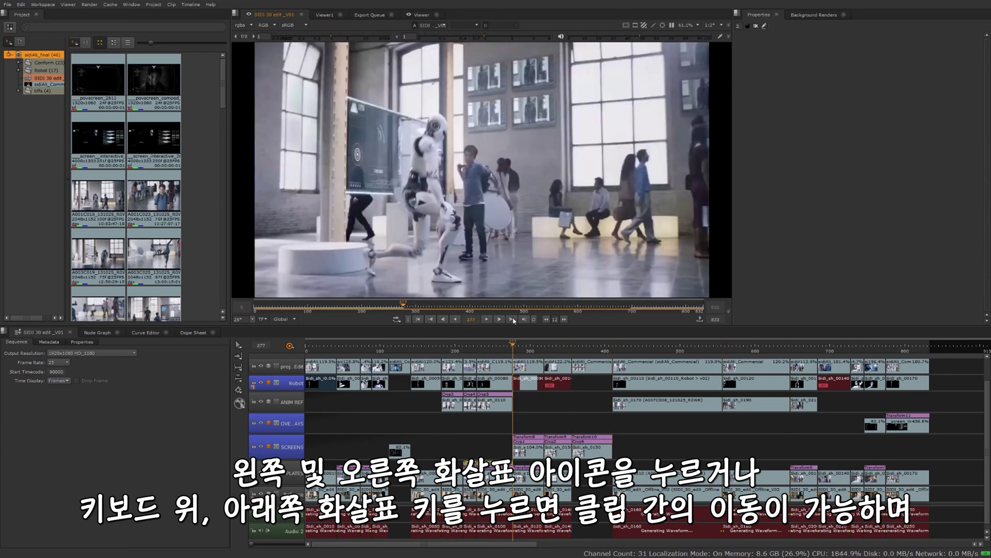
{"action": "key", "text": "Up"}
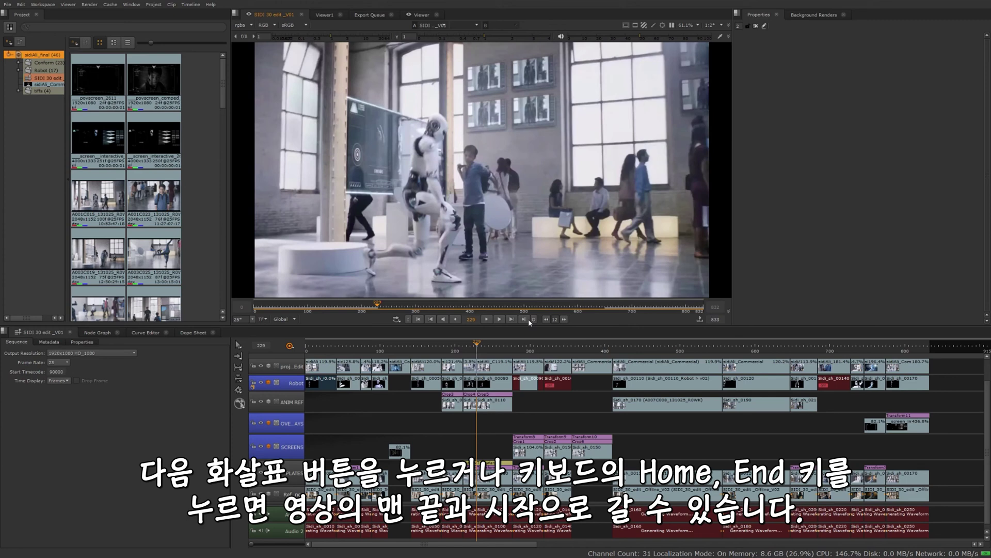
{"action": "left_click", "coordinate": [523, 319]}
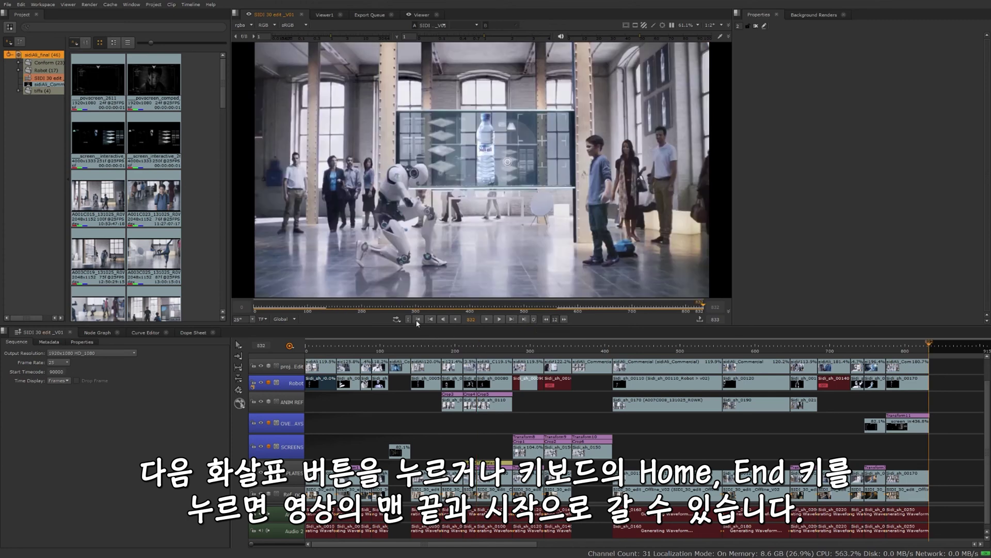
{"action": "left_click", "coordinate": [418, 320]}
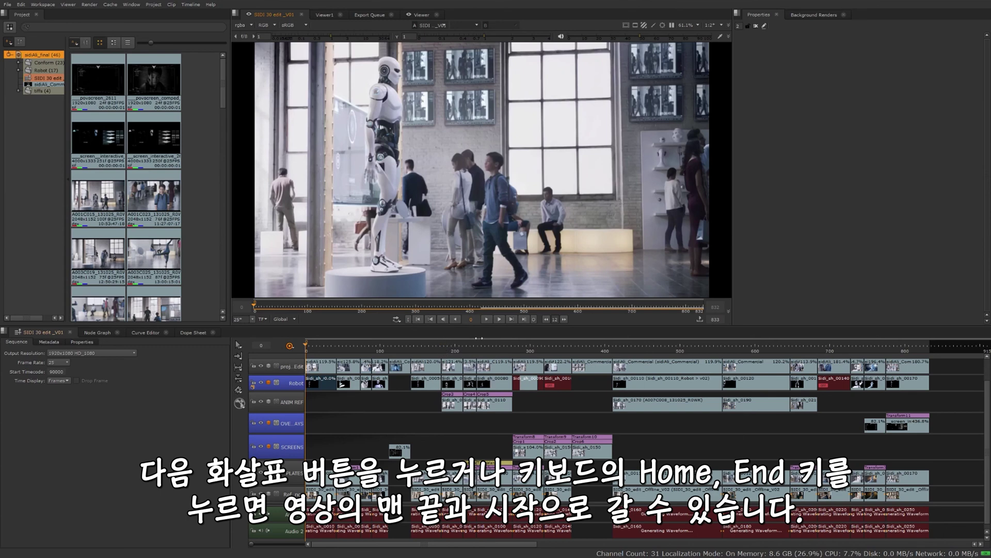
Set an in point at frame 438 and an out point at 522, then clear them with Alt+U
{"action": "left_click", "coordinate": [634, 349]}
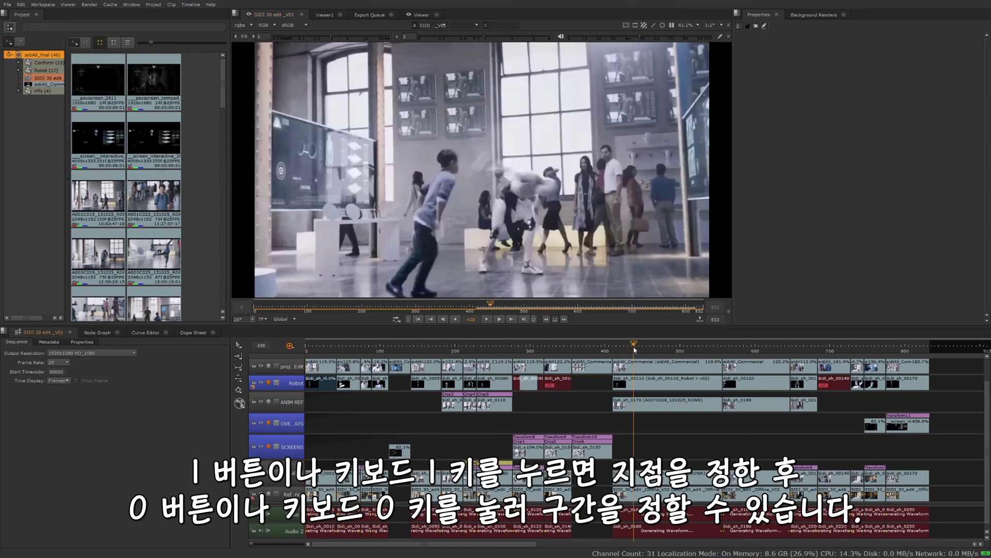
{"action": "left_click", "coordinate": [409, 319]}
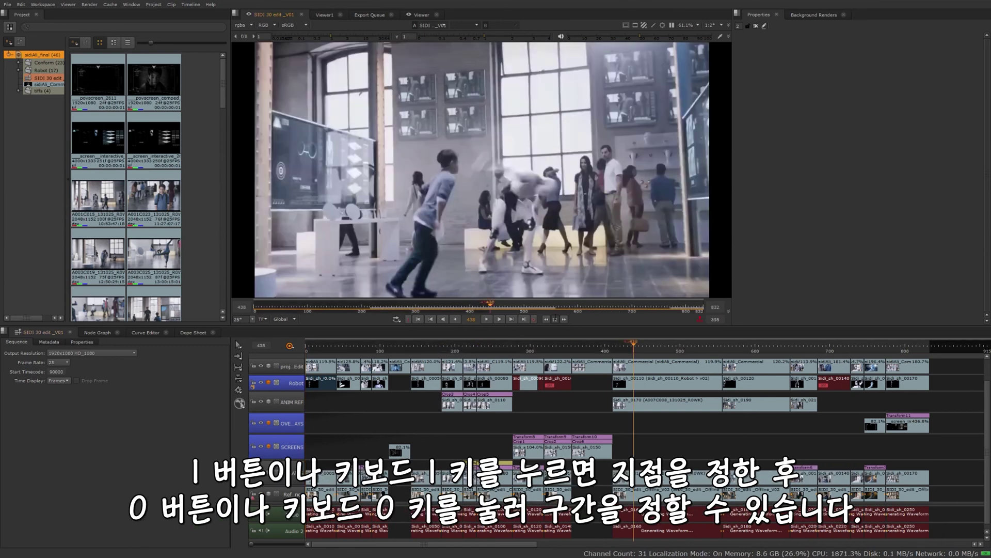
{"action": "left_click", "coordinate": [527, 324]}
{"action": "left_click", "coordinate": [536, 319]}
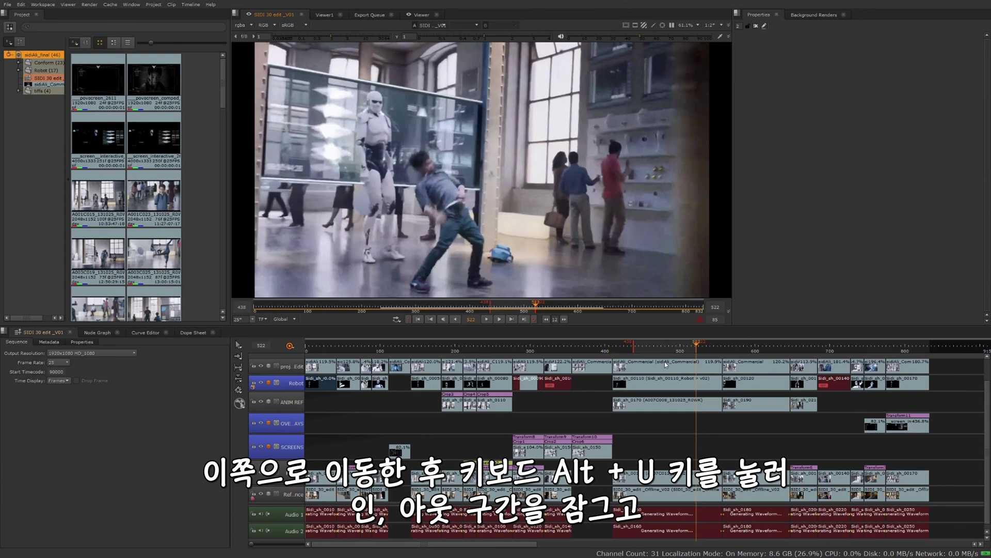
{"action": "key", "text": "alt+u"}
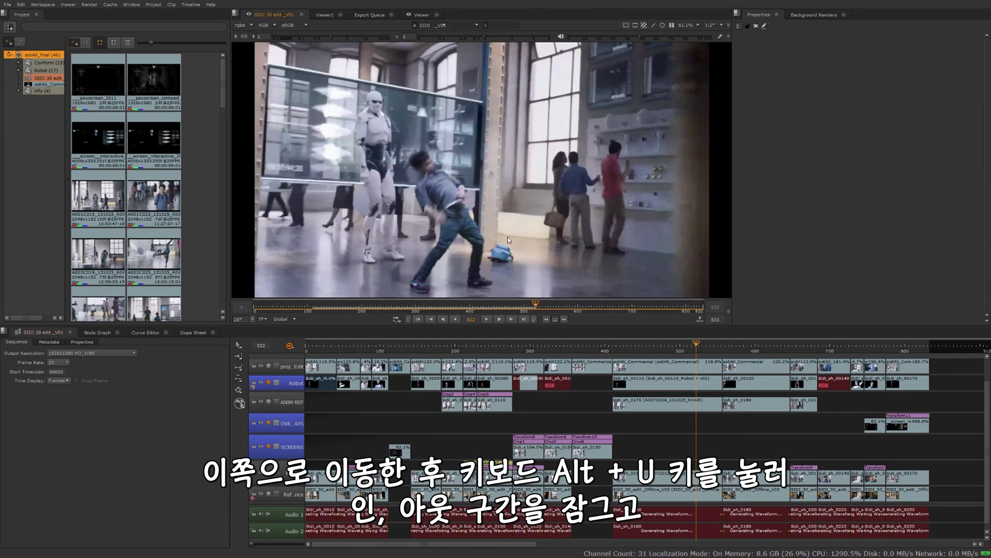
Mark the sidiAli_Commercial clip's range as in/out, clear it, and switch the time display to TC (Timecode)
{"action": "left_click", "coordinate": [667, 367]}
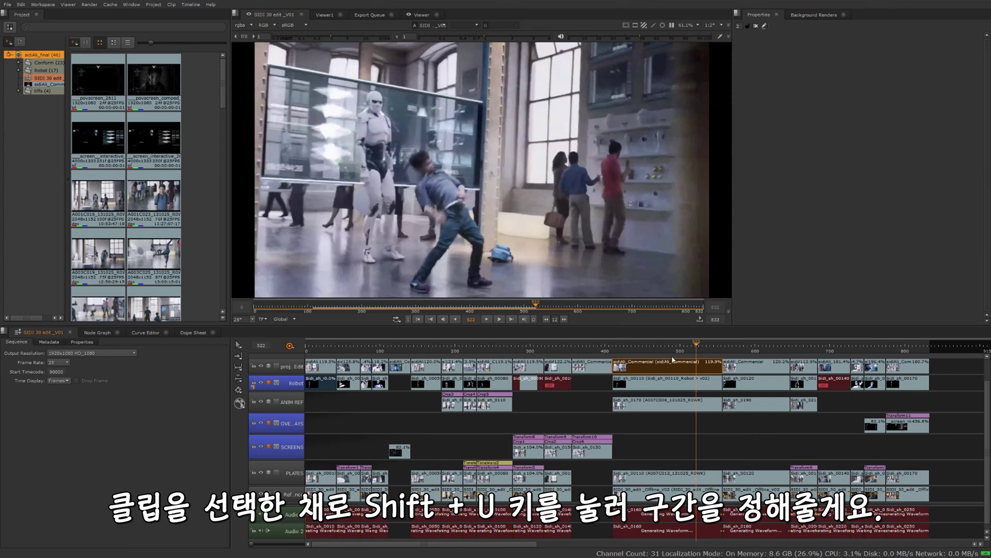
{"action": "key", "text": "shift+u"}
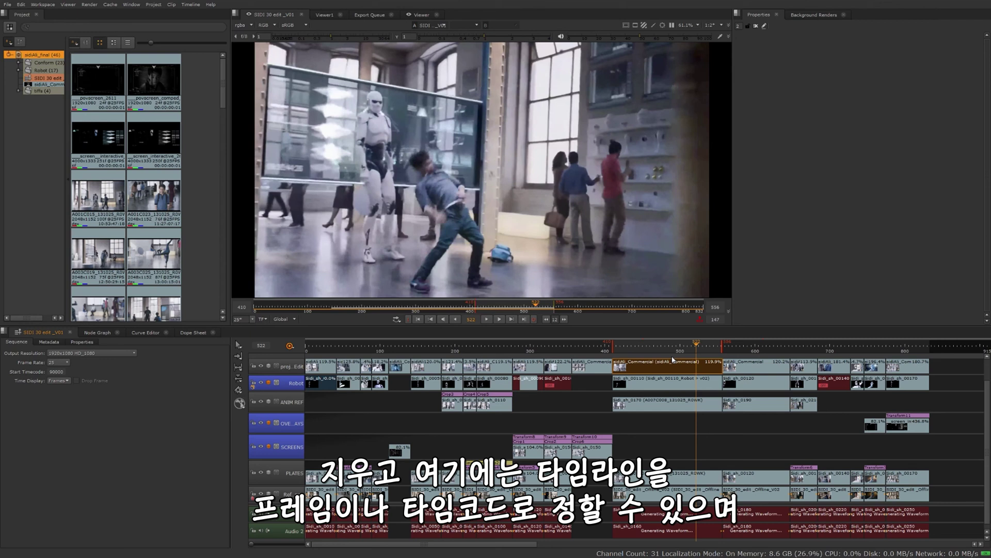
{"action": "key", "text": "alt+u"}
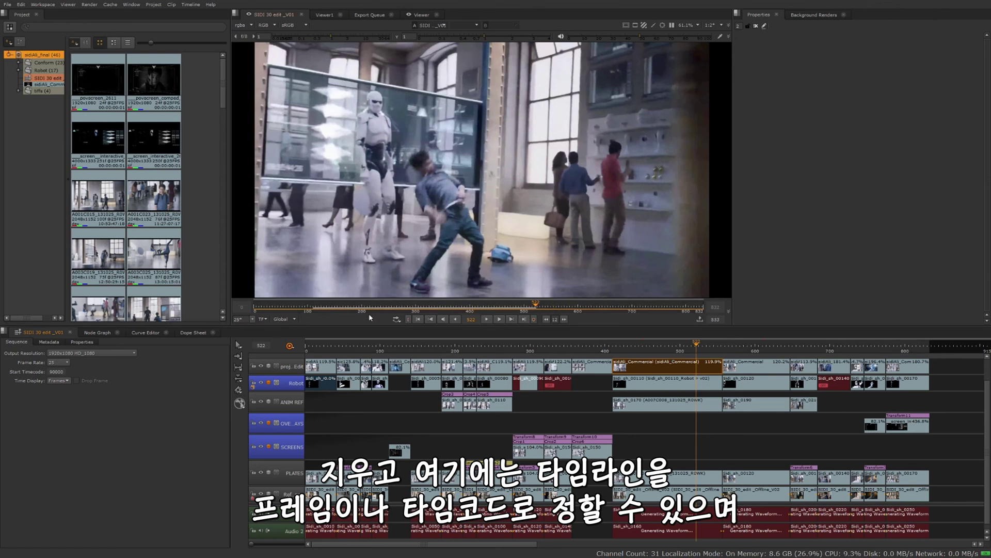
{"action": "left_click", "coordinate": [262, 320]}
{"action": "left_click", "coordinate": [279, 327]}
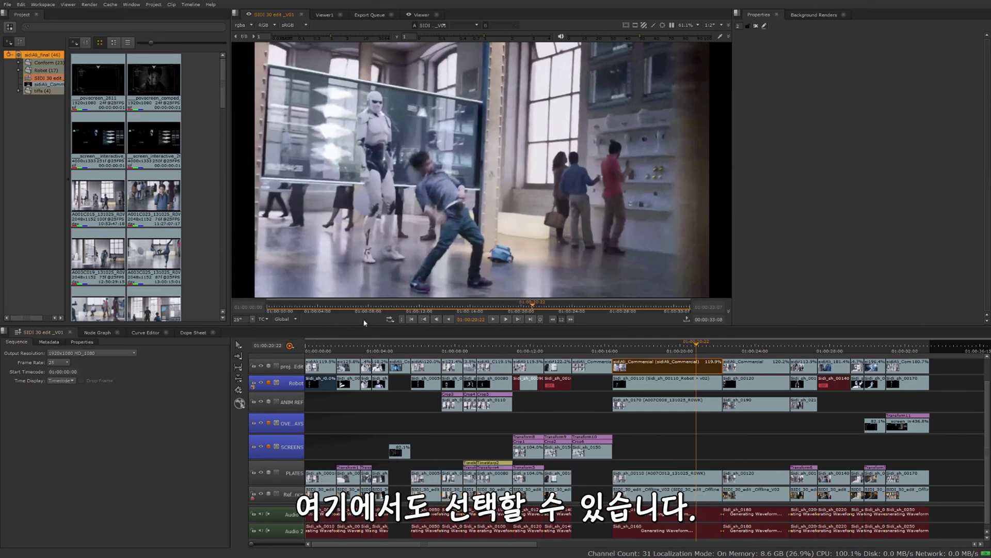
Enlarge the viewer, switch the time display to TF frame numbers, and jump to frame 400
{"action": "key", "text": "space"}
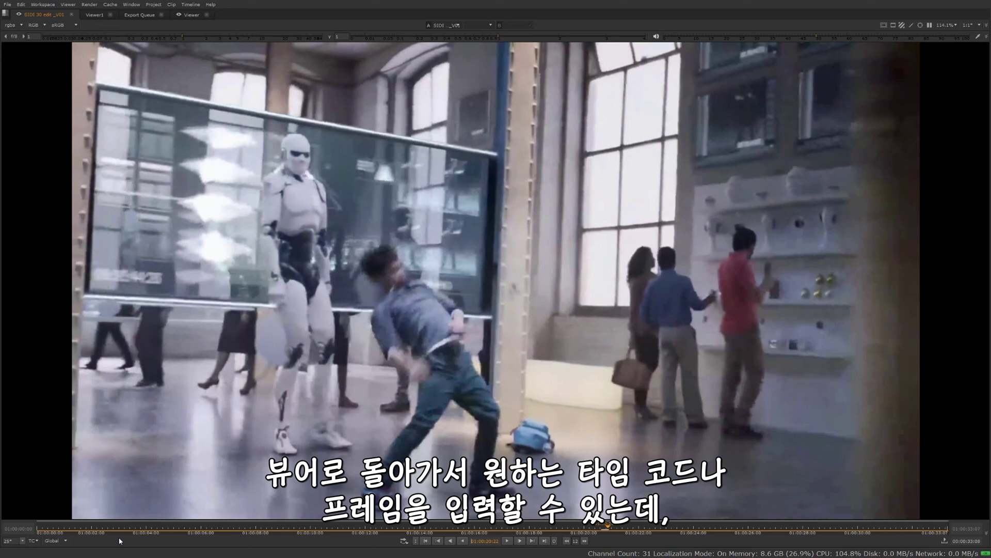
{"action": "left_click", "coordinate": [36, 541]}
{"action": "left_click", "coordinate": [51, 534]}
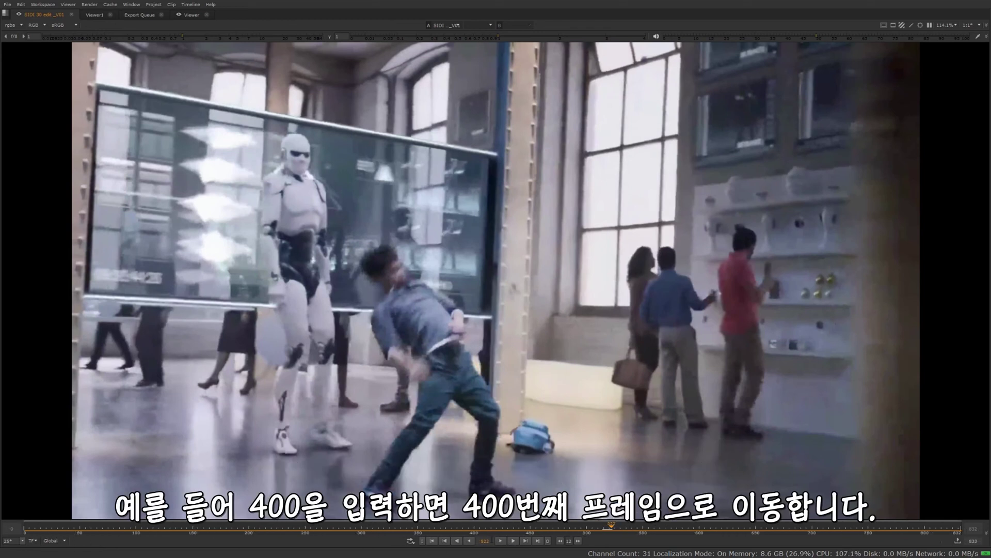
{"action": "left_click", "coordinate": [485, 541]}
{"action": "type", "text": "400"}
{"action": "key", "text": "Return"}
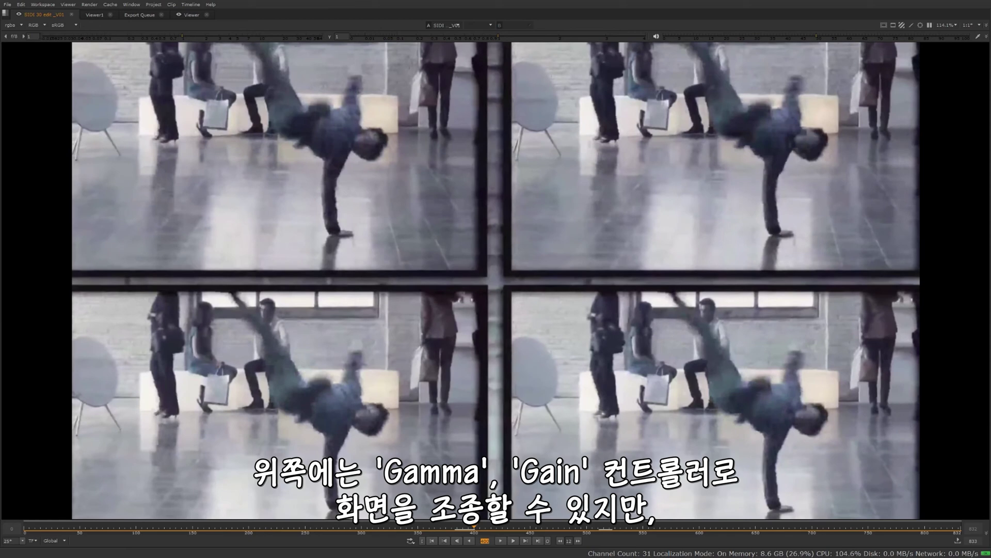
Darken and brighten the image with the viewer gain slider, lower the gamma, then reset both to 1
{"action": "left_click", "coordinate": [173, 37]}
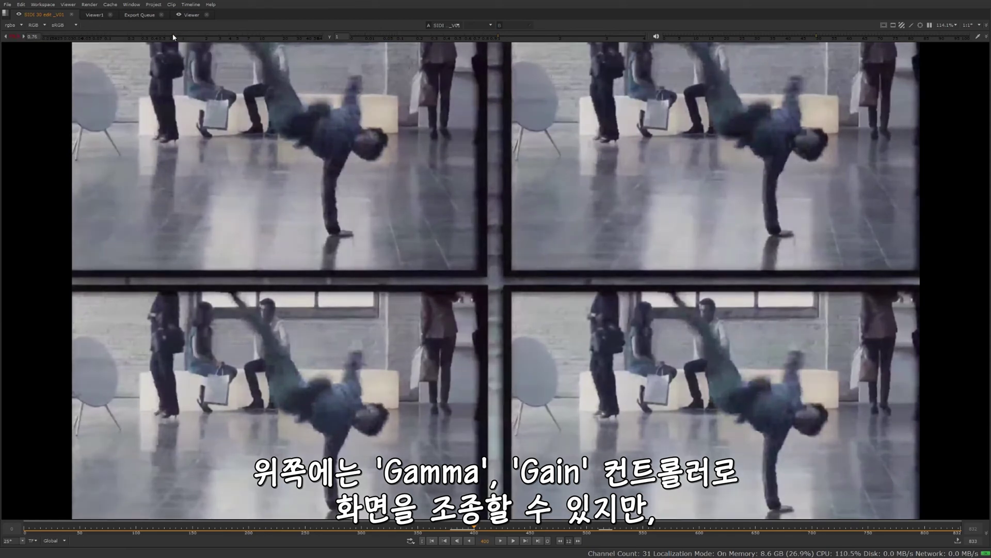
{"action": "left_click_drag", "start_coordinate": [173, 38], "coordinate": [102, 37]}
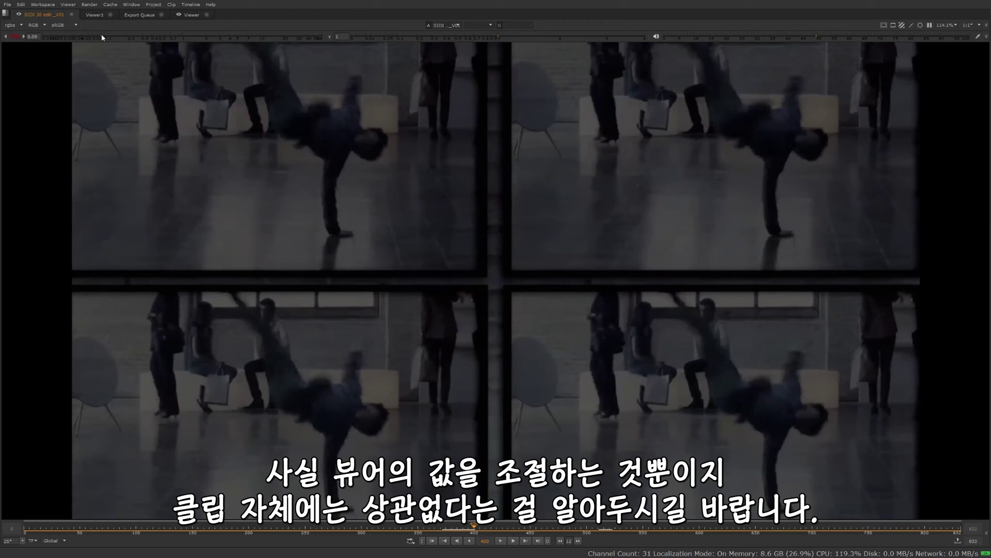
{"action": "left_click_drag", "start_coordinate": [100, 37], "coordinate": [186, 37]}
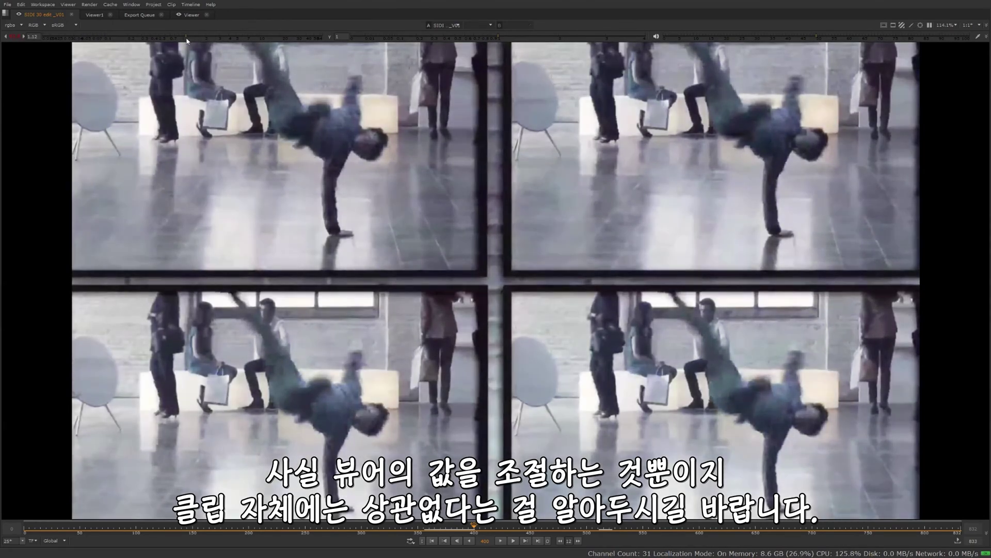
{"action": "left_click", "coordinate": [13, 37]}
{"action": "left_click_drag", "start_coordinate": [506, 40], "coordinate": [433, 39]}
{"action": "left_click", "coordinate": [330, 37]}
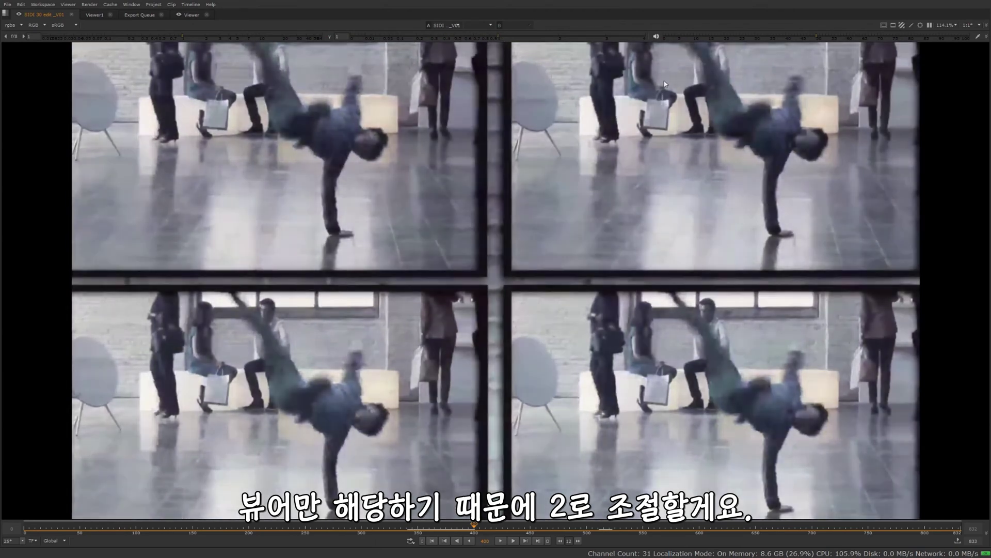
{"action": "left_click", "coordinate": [883, 25]}
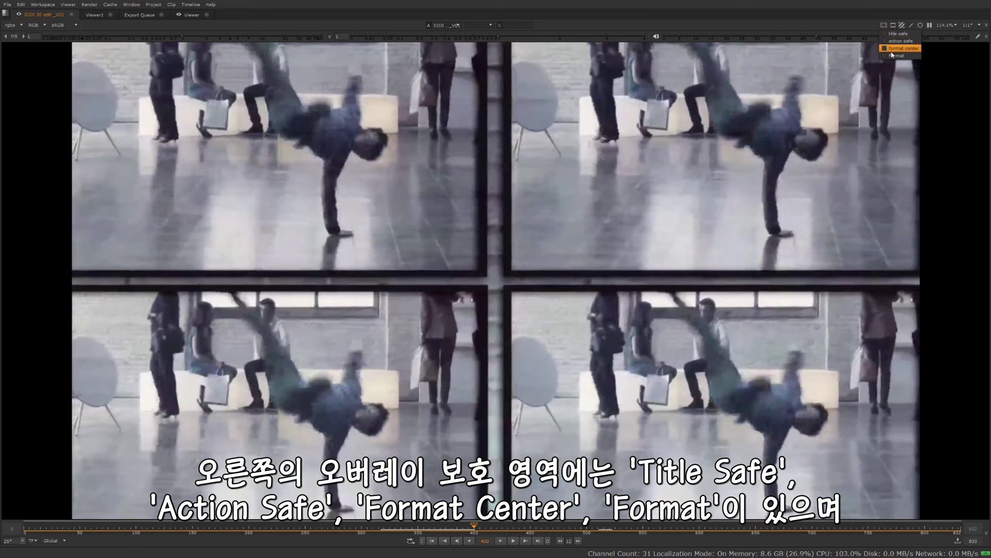
{"action": "left_click", "coordinate": [860, 22]}
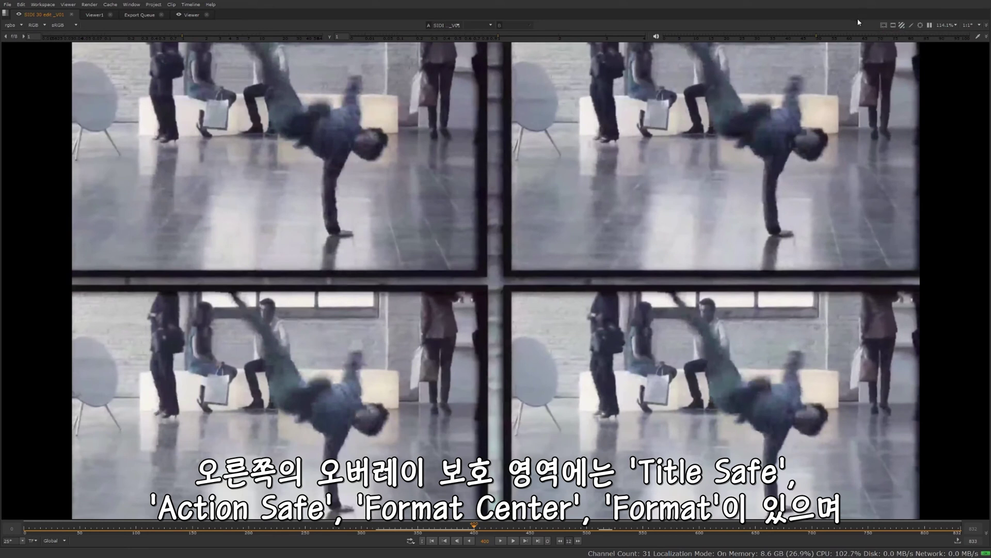
{"action": "left_click", "coordinate": [893, 28]}
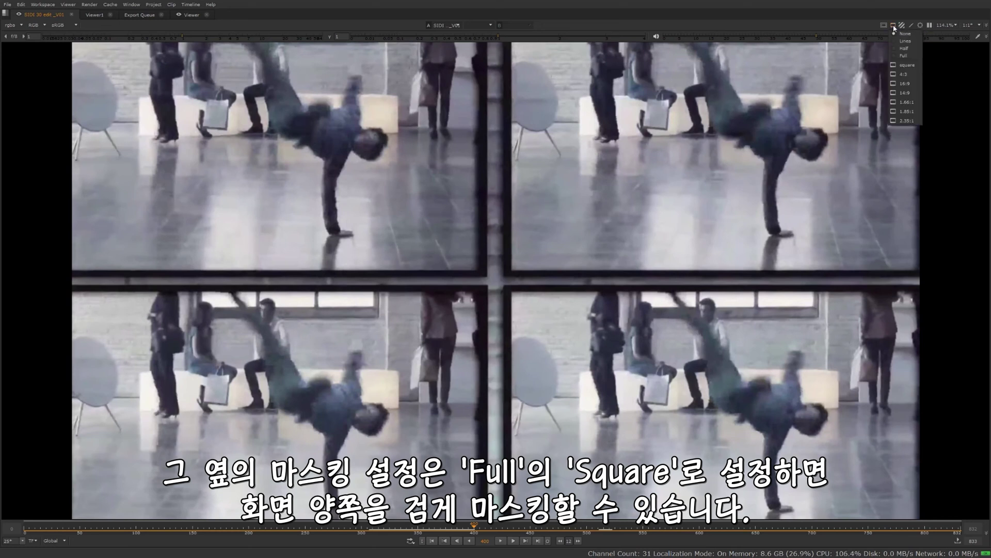
{"action": "left_click", "coordinate": [906, 66]}
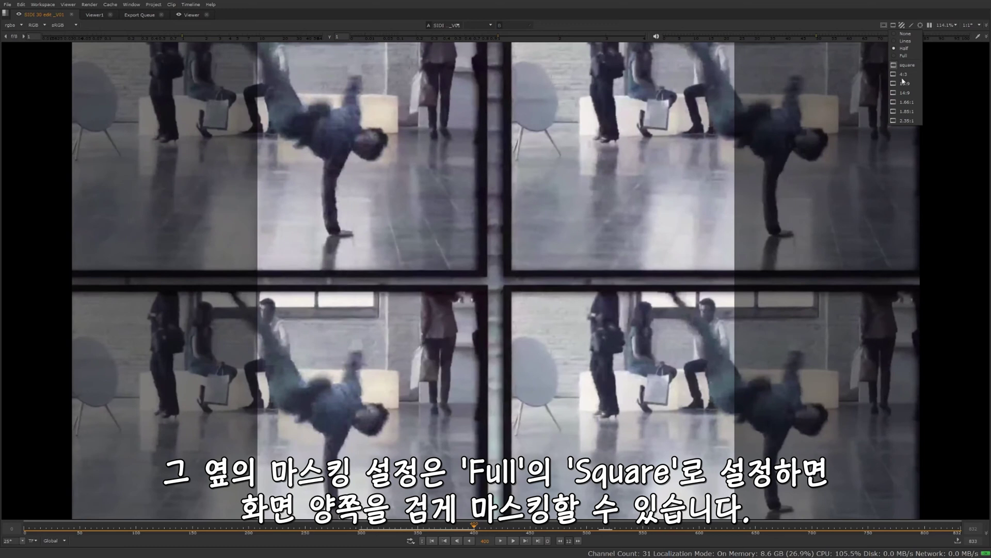
{"action": "left_click", "coordinate": [907, 56]}
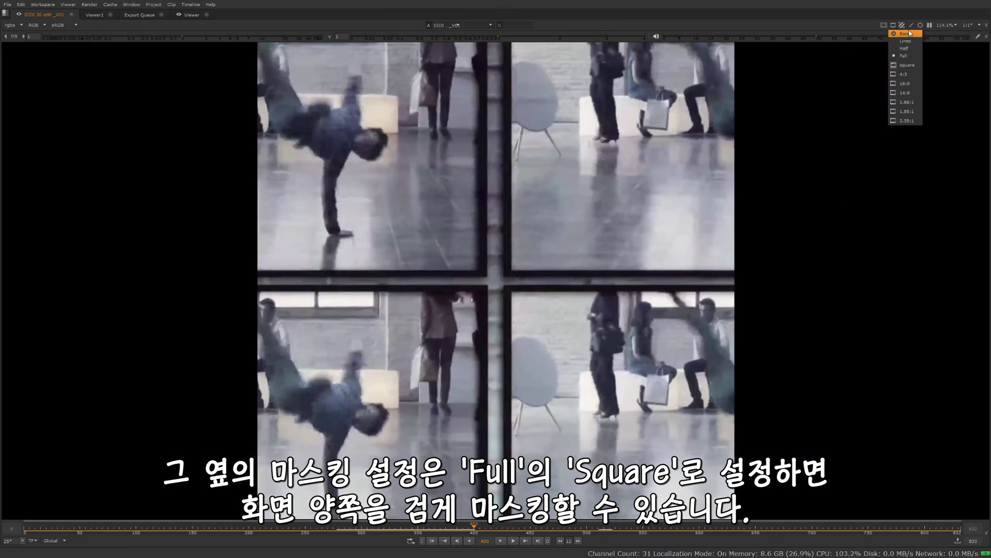
{"action": "left_click", "coordinate": [909, 33]}
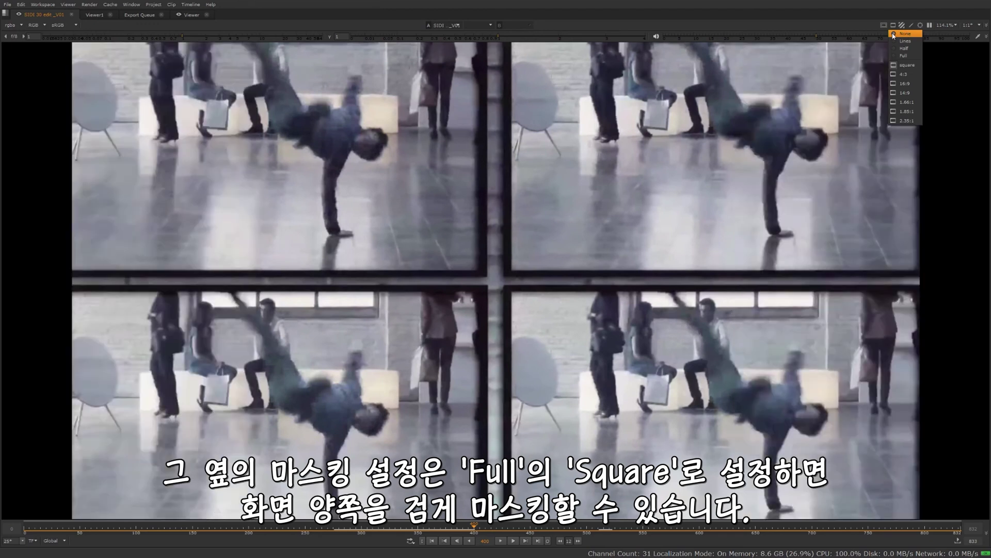
{"action": "left_click", "coordinate": [831, 28]}
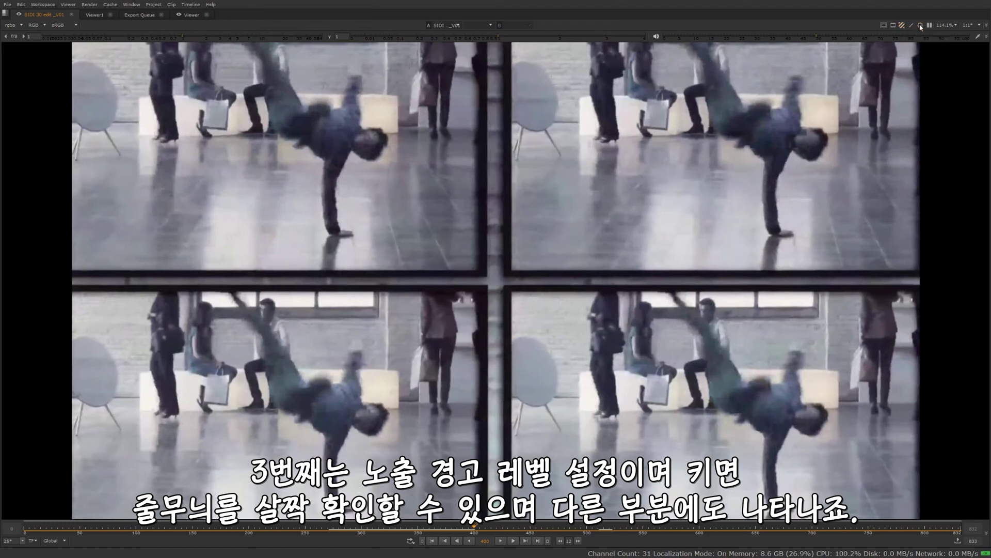
Turn on Exposure clipping warnings, scrub from frame 264 to a later shot, then switch the warning off
{"action": "left_click", "coordinate": [901, 27]}
{"action": "left_click", "coordinate": [917, 40]}
{"action": "scroll", "coordinate": [721, 184], "scroll_direction": "down", "scroll_amount": 2}
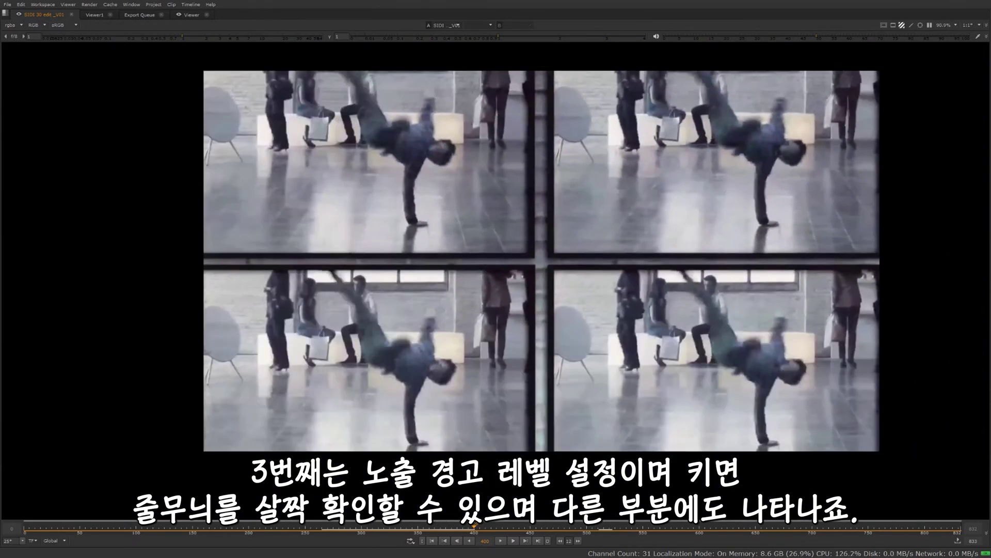
{"action": "left_click", "coordinate": [296, 526]}
{"action": "left_click_drag", "start_coordinate": [295, 527], "coordinate": [750, 530]}
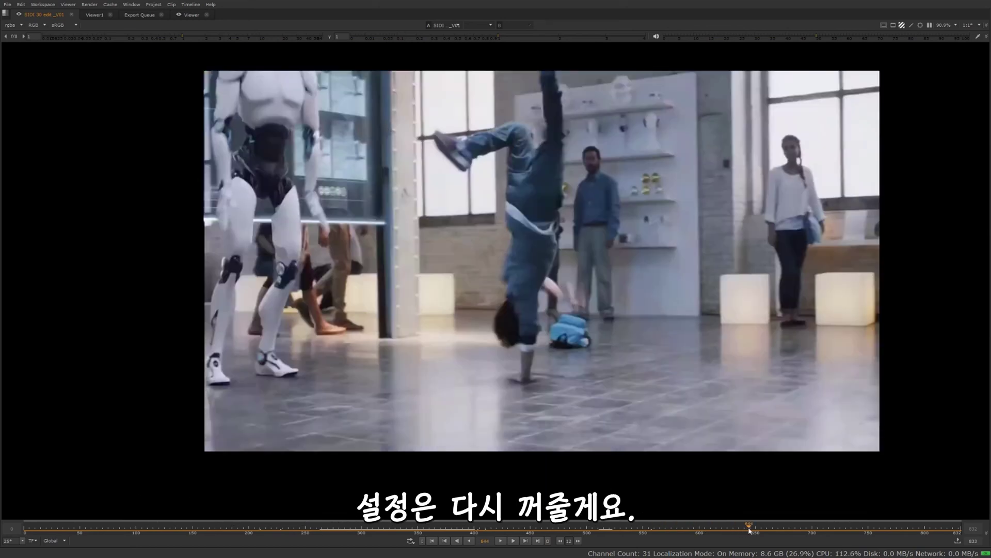
{"action": "left_click", "coordinate": [903, 27]}
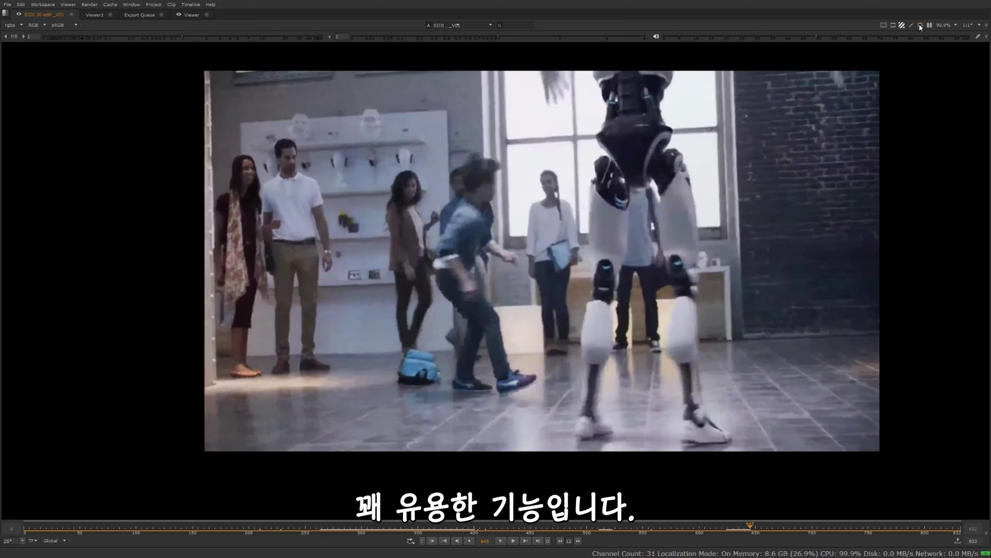
Draw a region of interest around the dancer, then turn the ROI off
{"action": "left_click", "coordinate": [921, 26]}
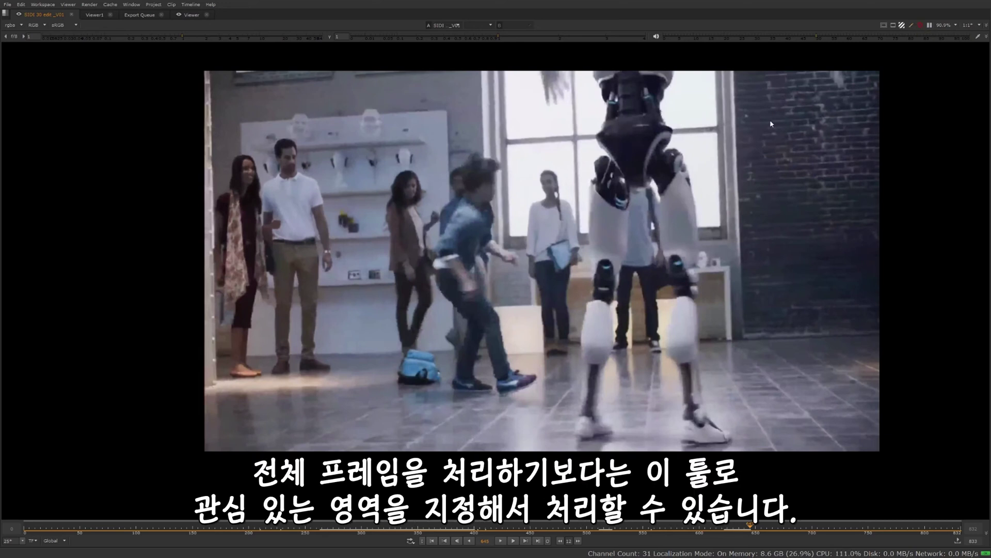
{"action": "left_click_drag", "start_coordinate": [420, 200], "coordinate": [689, 345]}
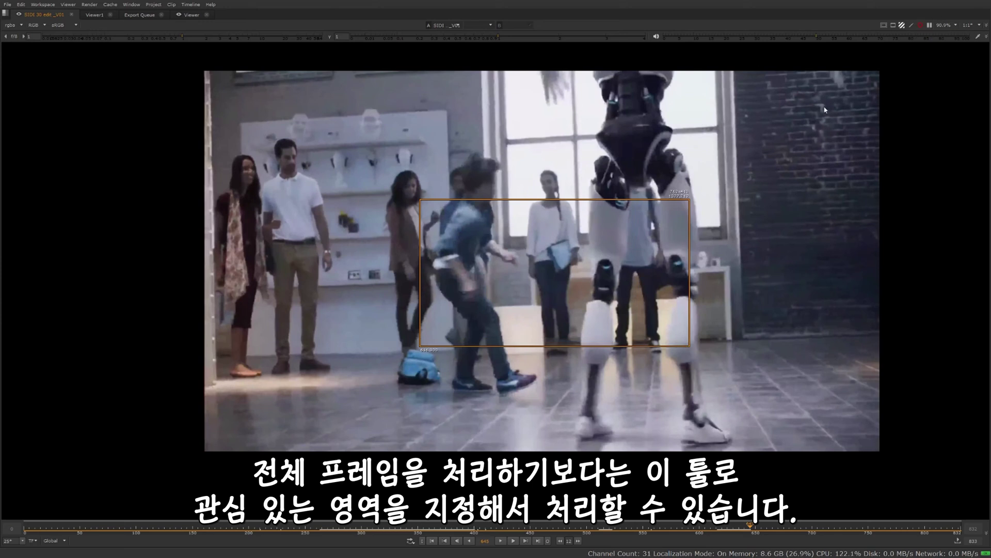
{"action": "left_click", "coordinate": [920, 25]}
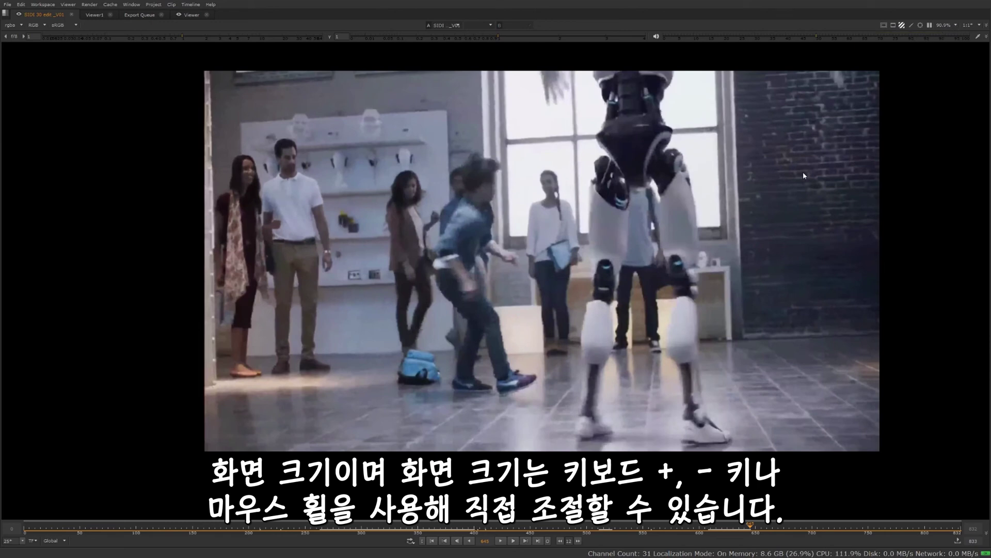
Zoom the viewer in and out with +/- and the wheel, fit to height with F, then return to 100%
{"action": "key", "text": "plus"}
{"action": "key", "text": "minus"}
{"action": "key", "text": "minus"}
{"action": "key", "text": "plus"}
{"action": "key", "text": "plus"}
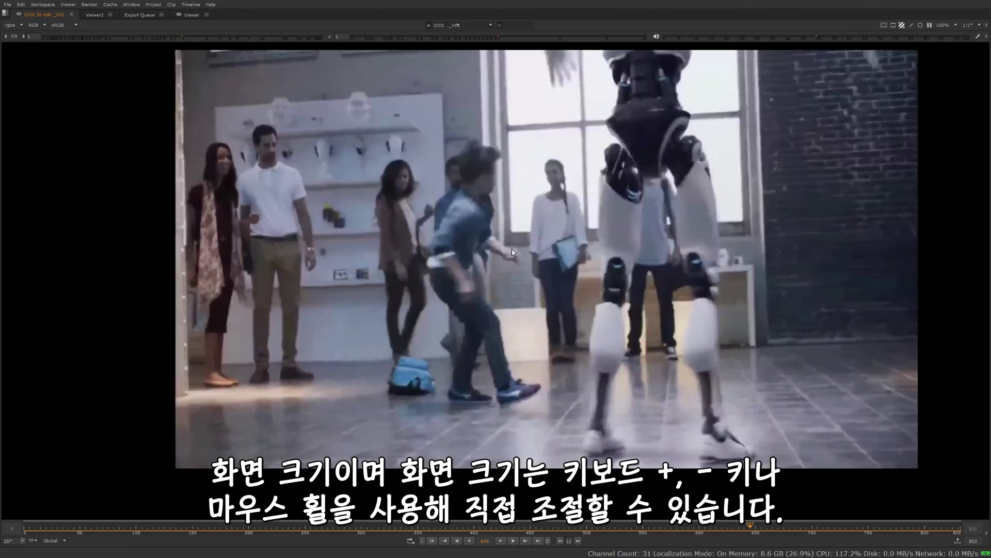
{"action": "scroll", "coordinate": [512, 247], "scroll_direction": "down", "scroll_amount": 3}
{"action": "scroll", "coordinate": [511, 248], "scroll_direction": "down", "scroll_amount": 1}
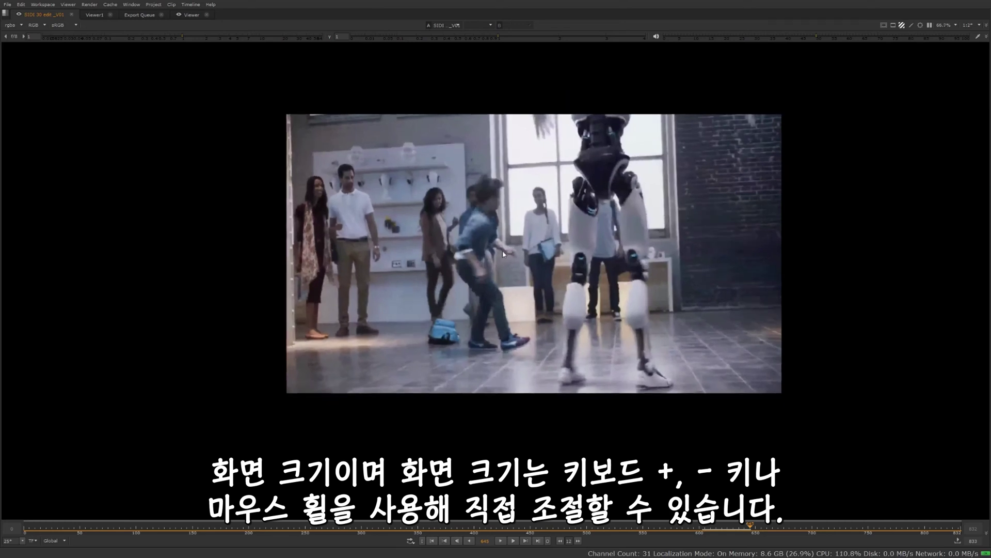
{"action": "scroll", "coordinate": [430, 269], "scroll_direction": "up", "scroll_amount": 2}
{"action": "key", "text": "f"}
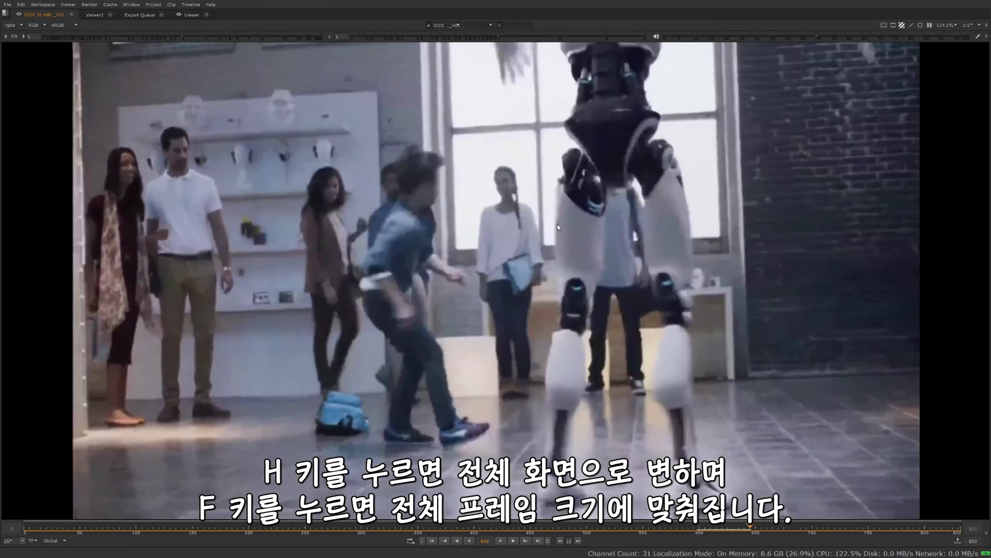
{"action": "key", "text": "shift+z"}
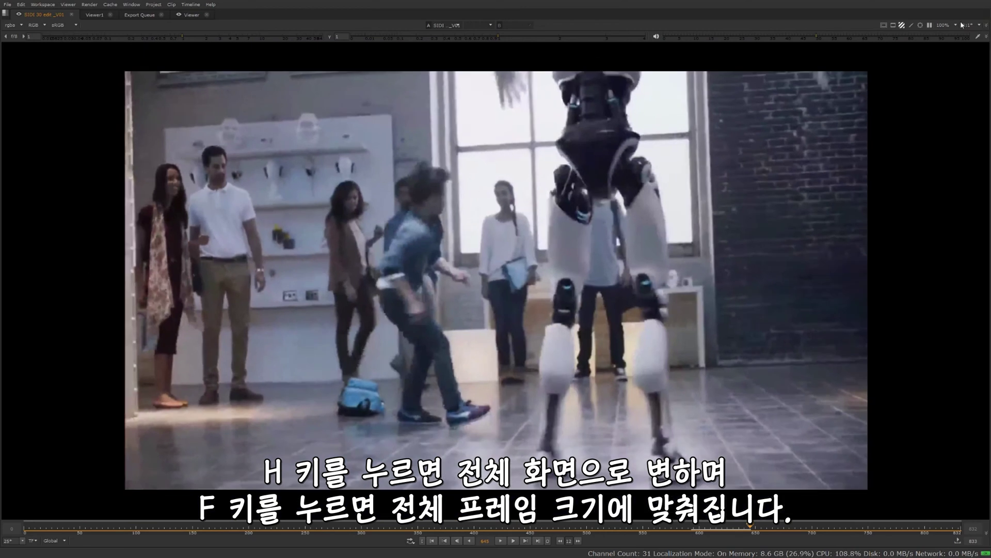
Preview the shot at 1:8 proxy, switch back to 1:1* auto, zoom out and in, and restore the full workspace
{"action": "left_click", "coordinate": [980, 26]}
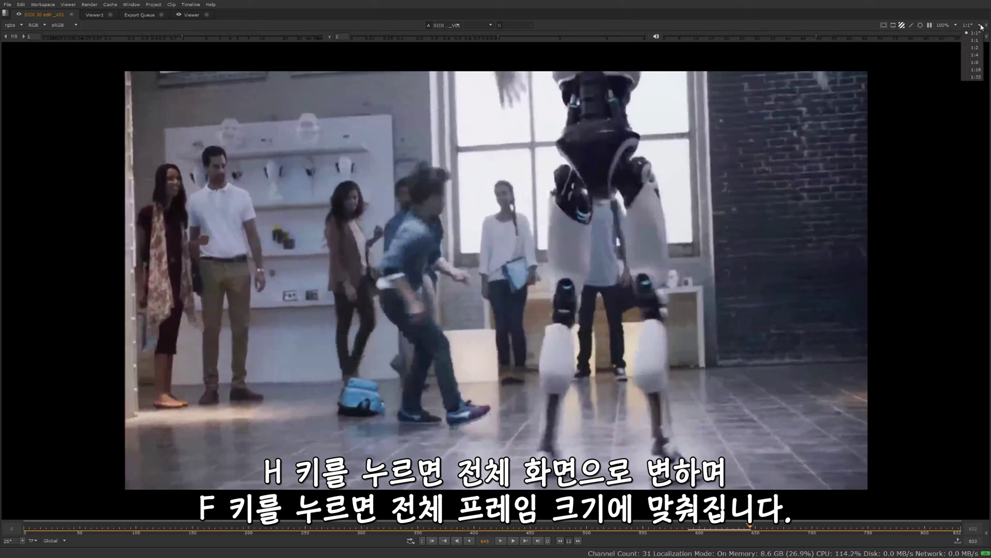
{"action": "left_click", "coordinate": [975, 62]}
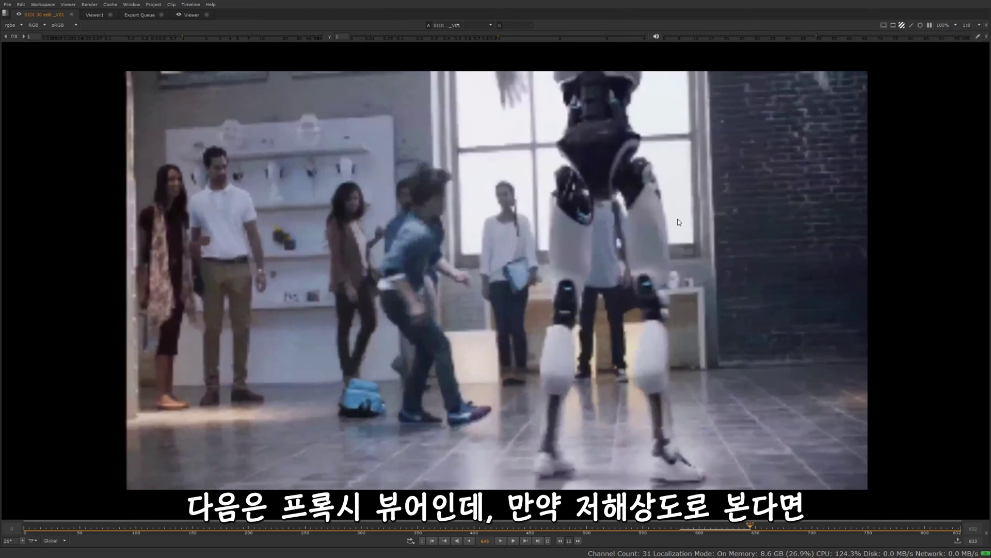
{"action": "left_click", "coordinate": [978, 26]}
{"action": "left_click", "coordinate": [975, 50]}
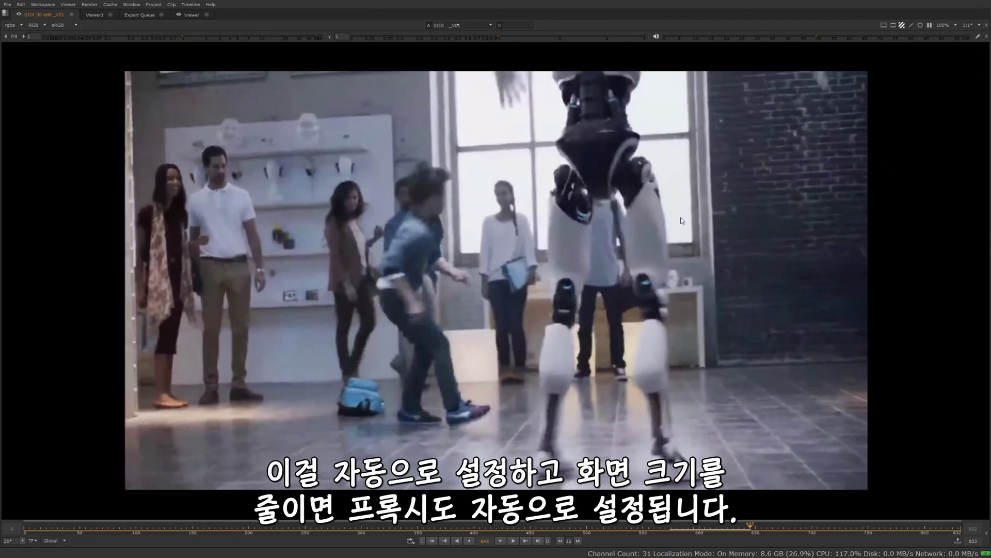
{"action": "scroll", "coordinate": [570, 248], "scroll_direction": "down", "scroll_amount": 5}
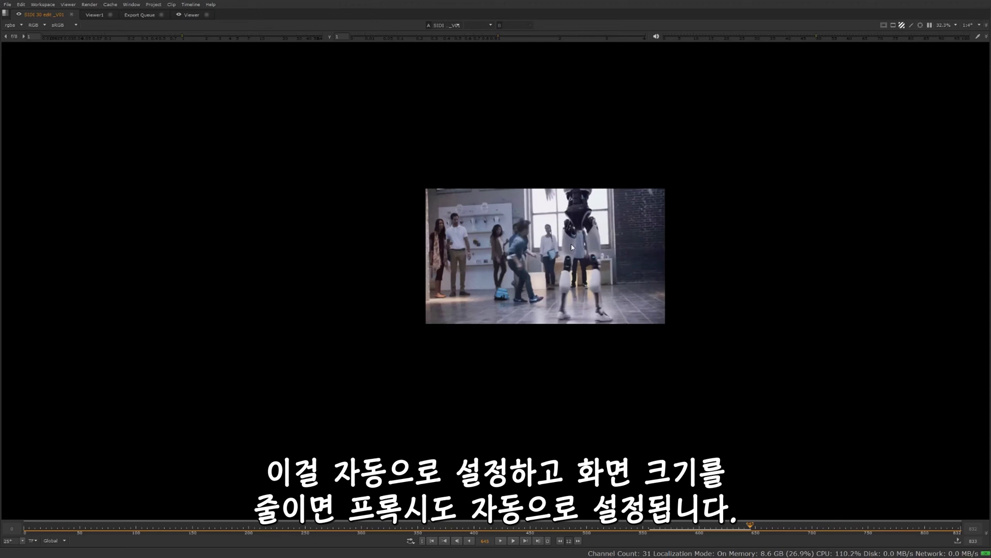
{"action": "scroll", "coordinate": [570, 252], "scroll_direction": "up", "scroll_amount": 3}
{"action": "scroll", "coordinate": [570, 252], "scroll_direction": "up", "scroll_amount": 1}
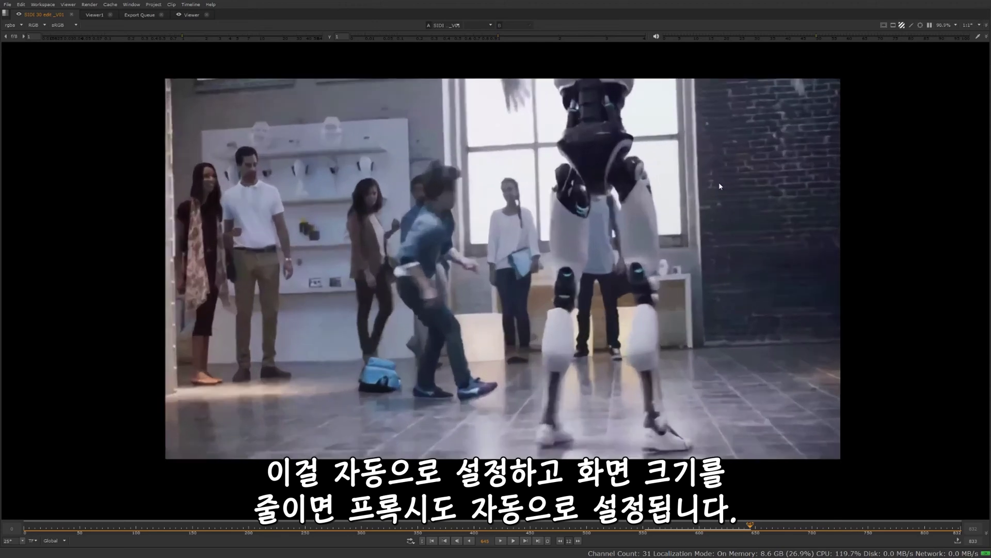
{"action": "key", "text": "space"}
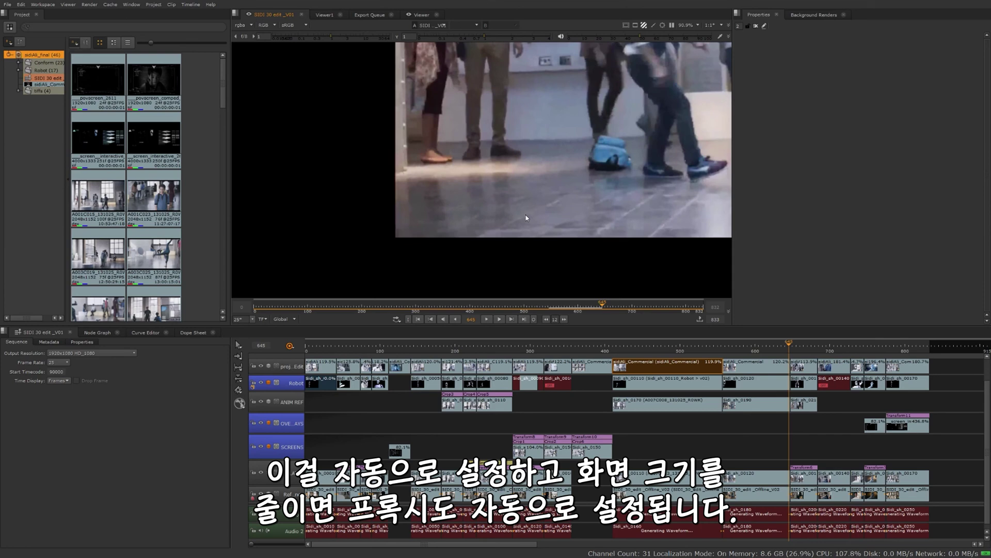
Fit the frame with F, select the sidiAli_final project in the bin, and open Project > Edit Settings
{"action": "key", "text": "f"}
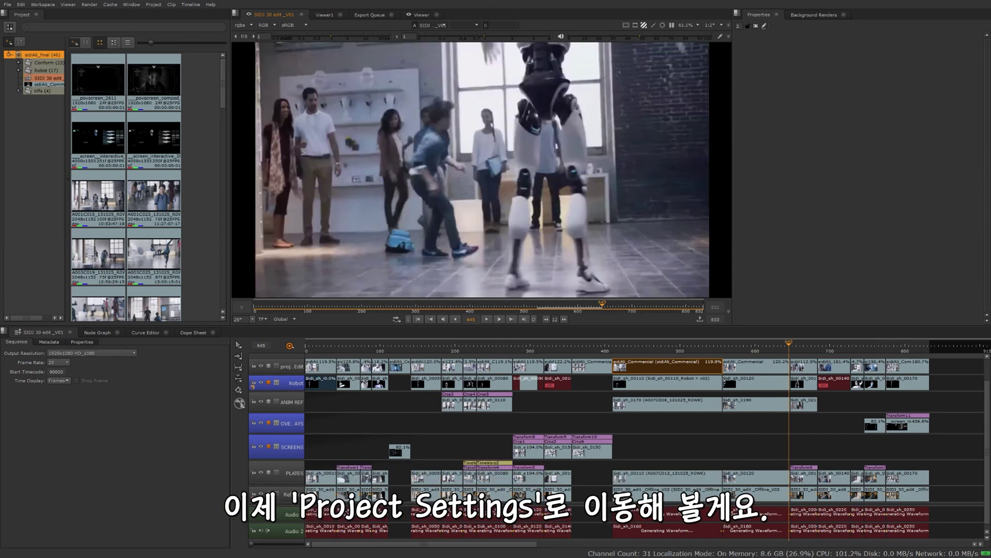
{"action": "left_click", "coordinate": [154, 5]}
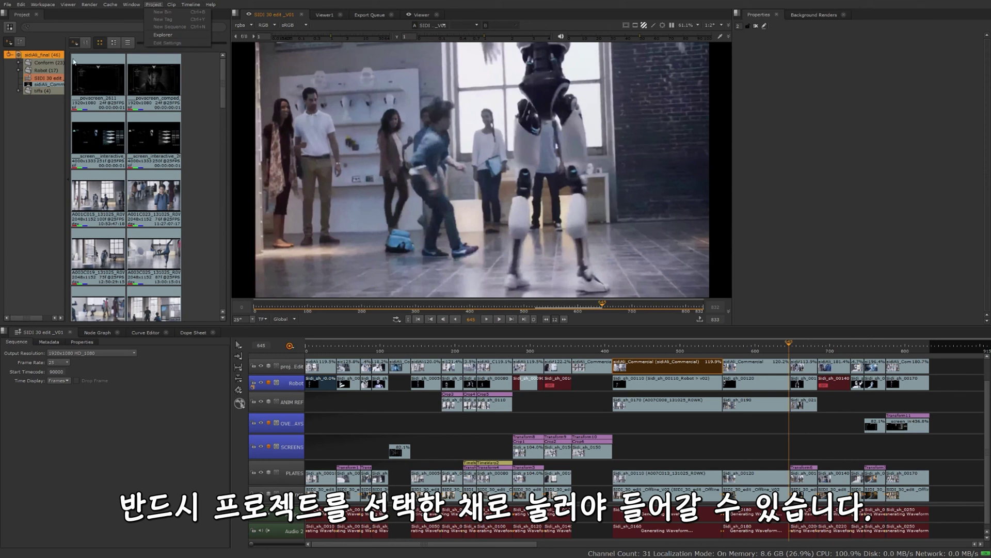
{"action": "left_click", "coordinate": [30, 161]}
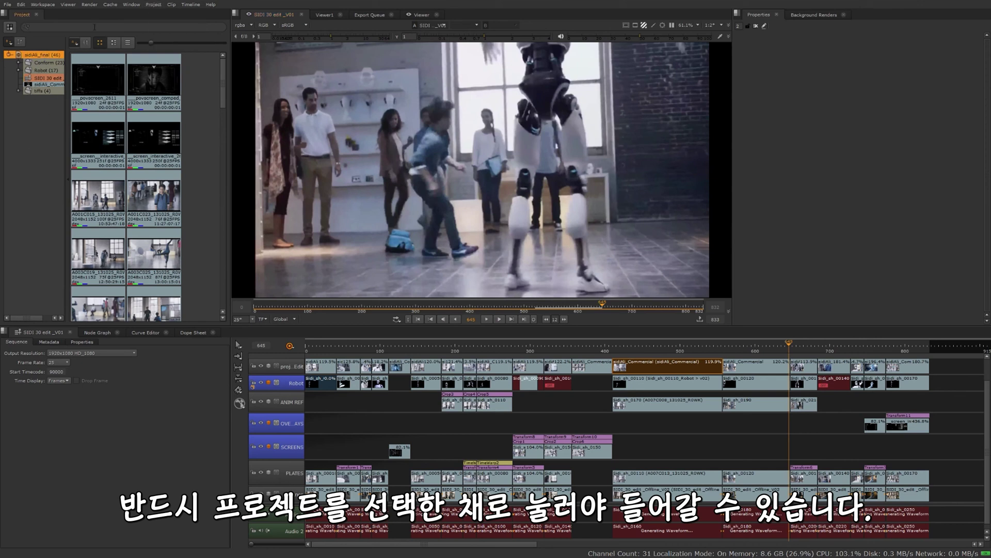
{"action": "left_click", "coordinate": [153, 5]}
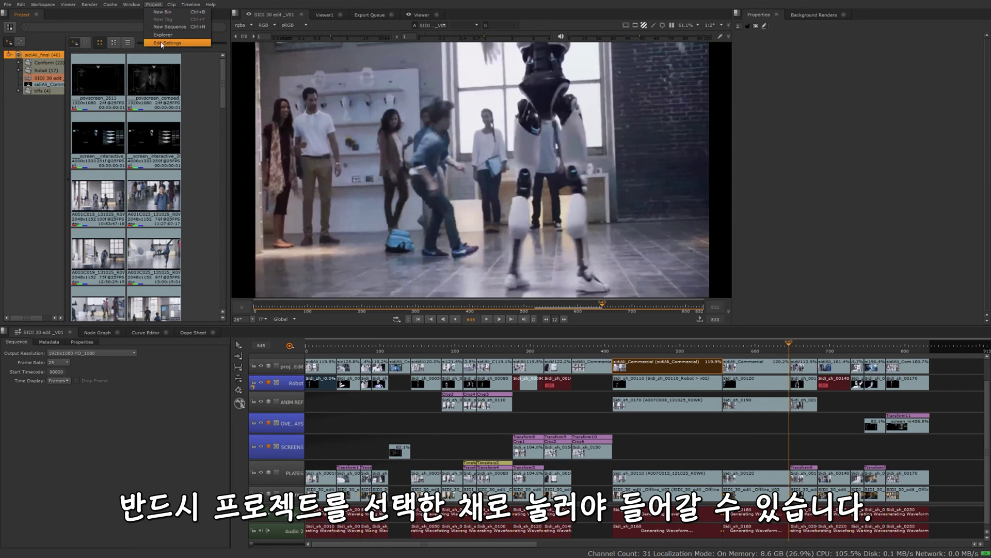
{"action": "left_click", "coordinate": [162, 43]}
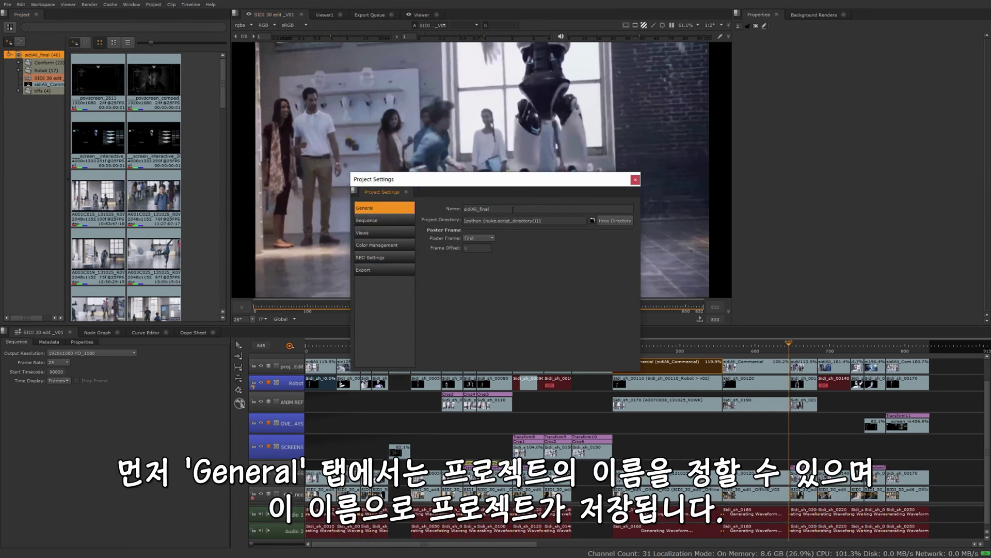
Select the project name sidiAli_final, try poster frame Custom, return it to First, and view Sequence settings
{"action": "left_click_drag", "start_coordinate": [513, 209], "coordinate": [455, 200]}
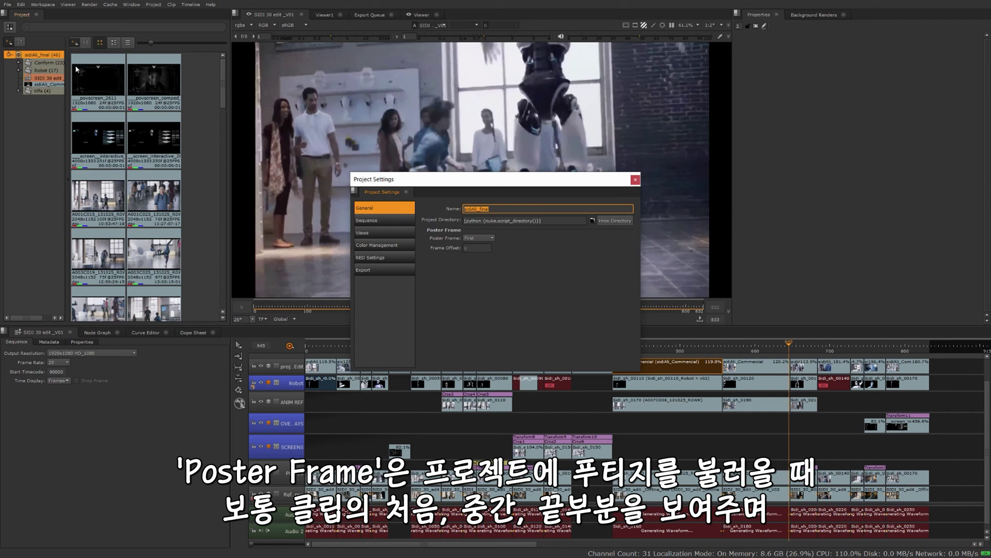
{"action": "left_click", "coordinate": [486, 241]}
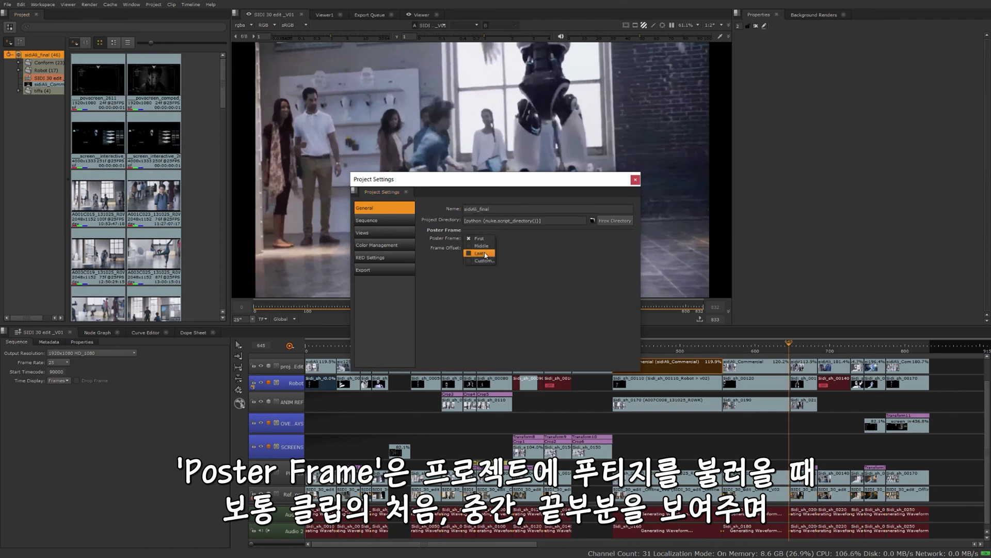
{"action": "left_click", "coordinate": [485, 260]}
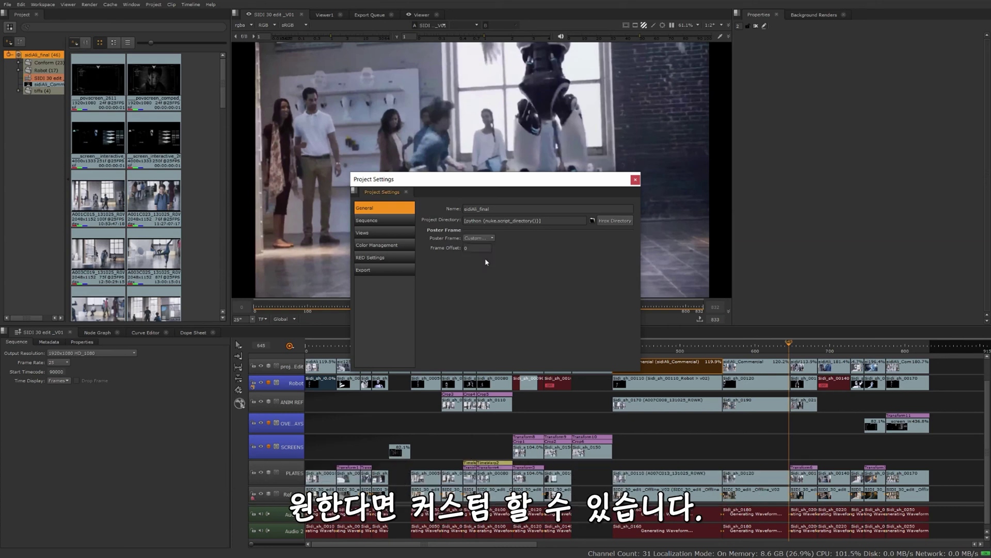
{"action": "left_click", "coordinate": [484, 239]}
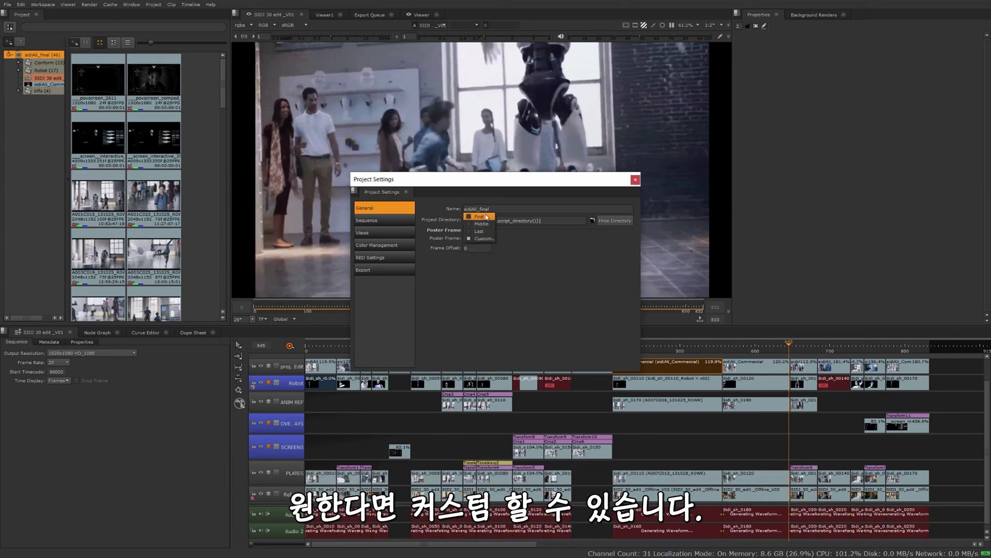
{"action": "left_click", "coordinate": [486, 217]}
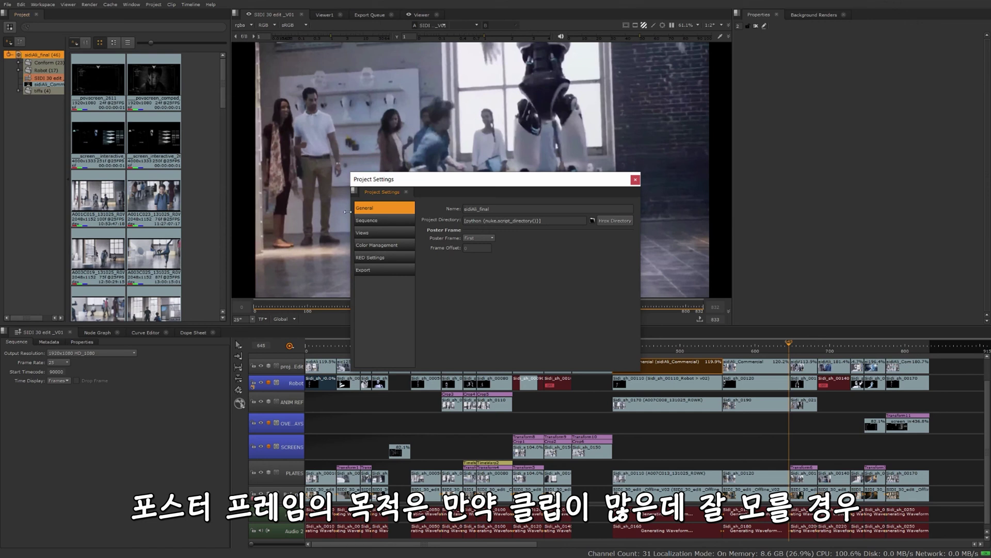
{"action": "left_click", "coordinate": [484, 239]}
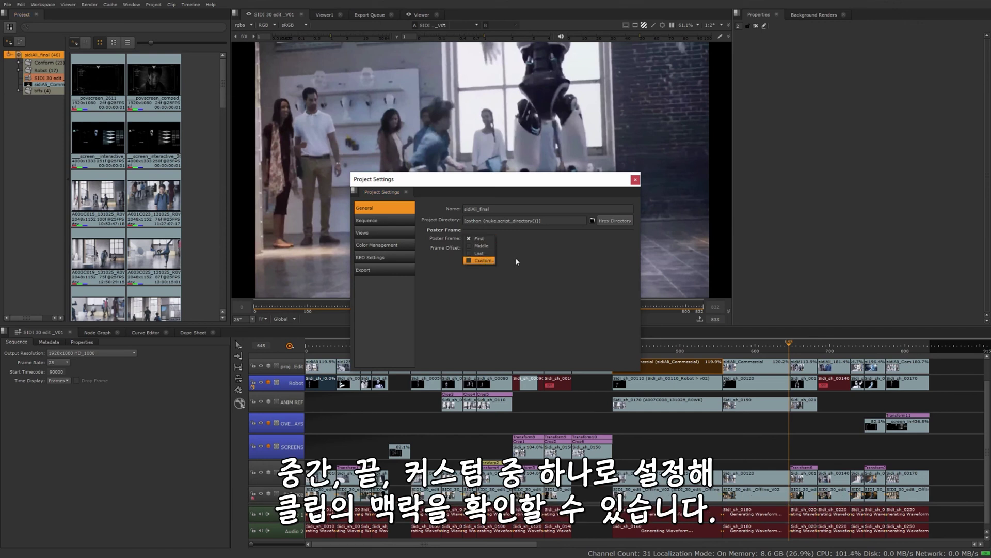
{"action": "left_click", "coordinate": [528, 257]}
{"action": "left_click", "coordinate": [384, 220]}
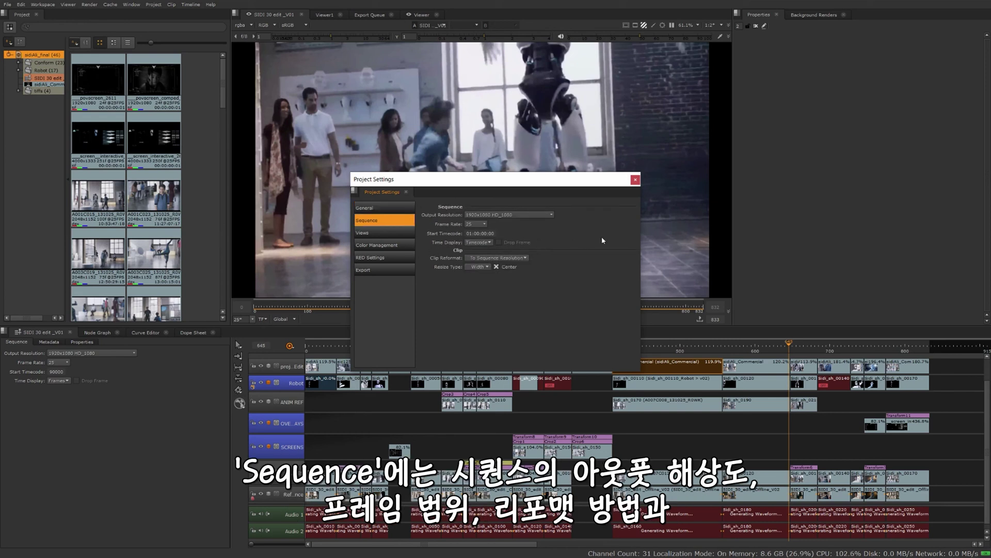
Check the Clip Reformat and Resize Type options, keeping Width, then view the Views settings
{"action": "left_click", "coordinate": [506, 258]}
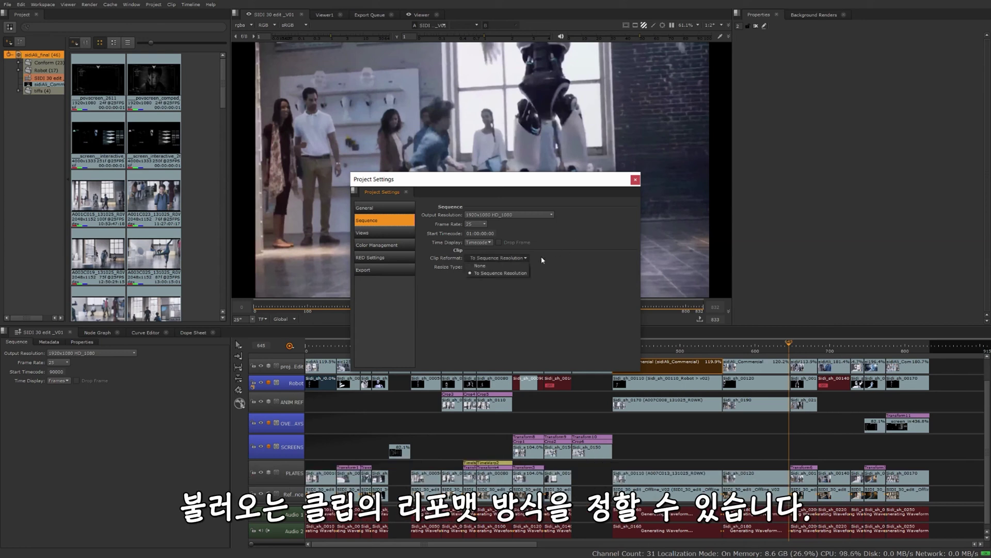
{"action": "left_click", "coordinate": [567, 263]}
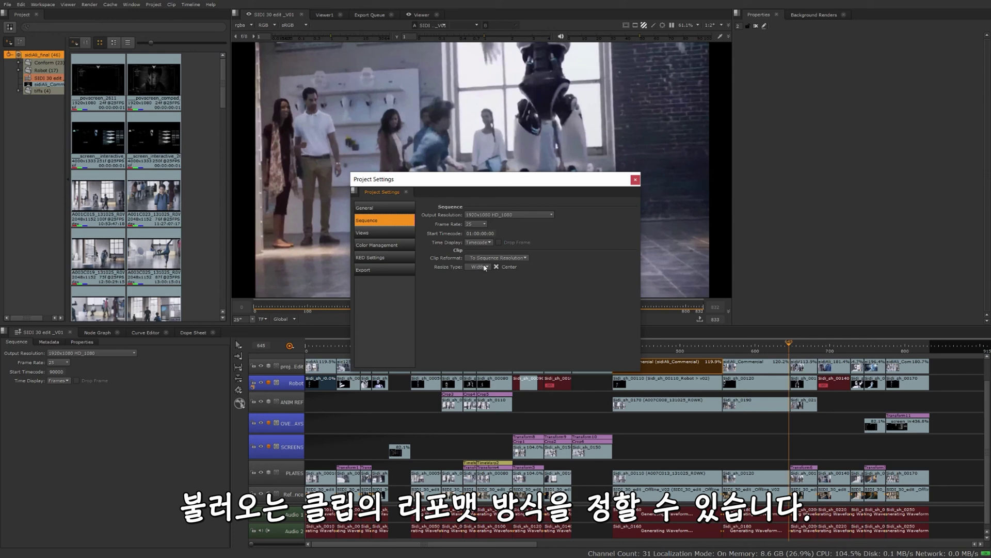
{"action": "left_click", "coordinate": [576, 268]}
{"action": "left_click", "coordinate": [385, 232]}
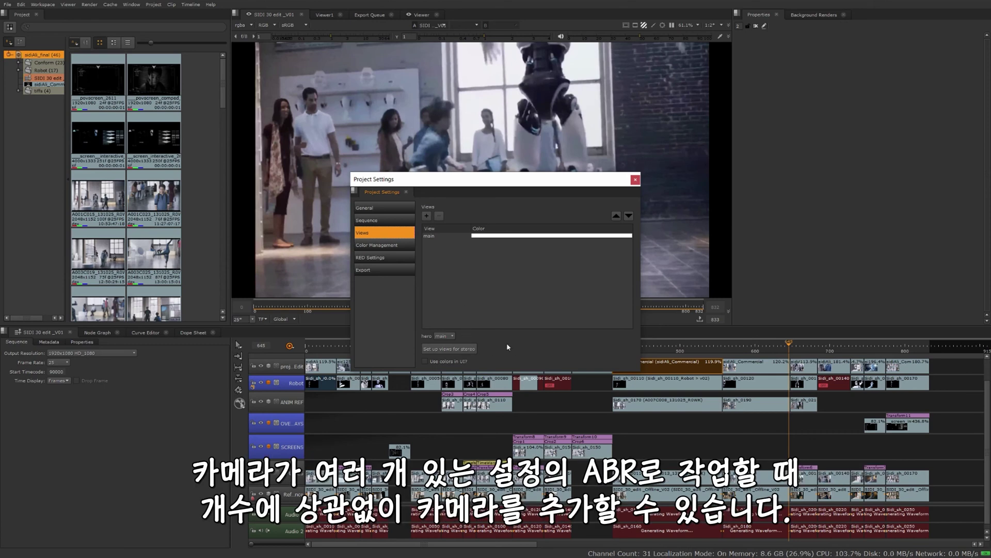
In Color Management, keep Nuke colour management and switch OpenColorIO config to custom, then back to nuke-default
{"action": "left_click", "coordinate": [414, 246]}
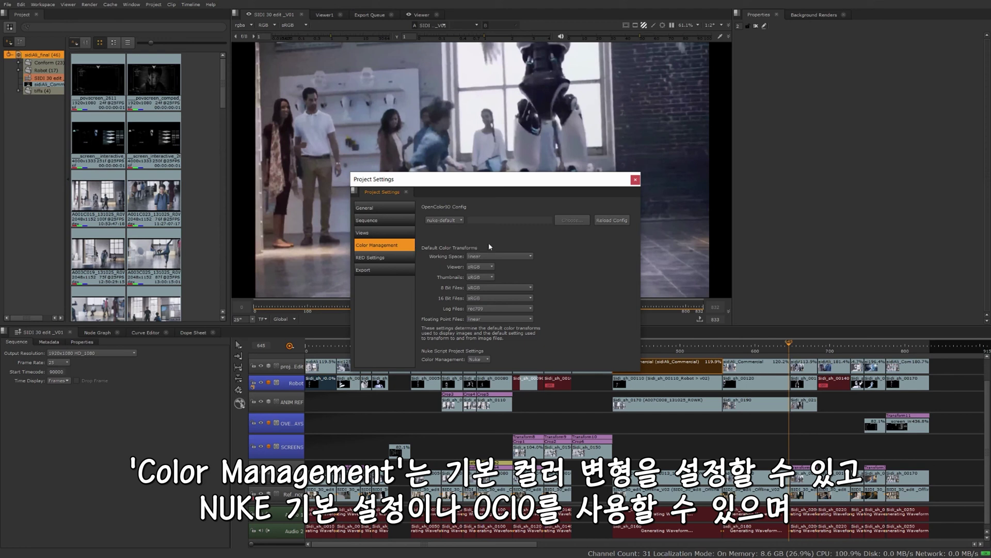
{"action": "left_click", "coordinate": [485, 358]}
{"action": "left_click", "coordinate": [512, 352]}
{"action": "left_click", "coordinate": [440, 220]}
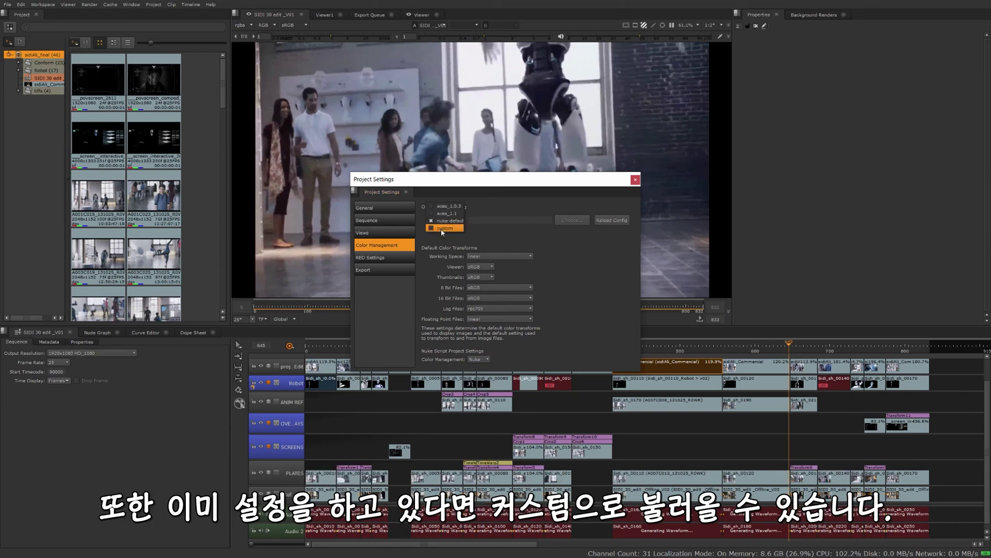
{"action": "left_click", "coordinate": [439, 229]}
{"action": "left_click", "coordinate": [448, 213]}
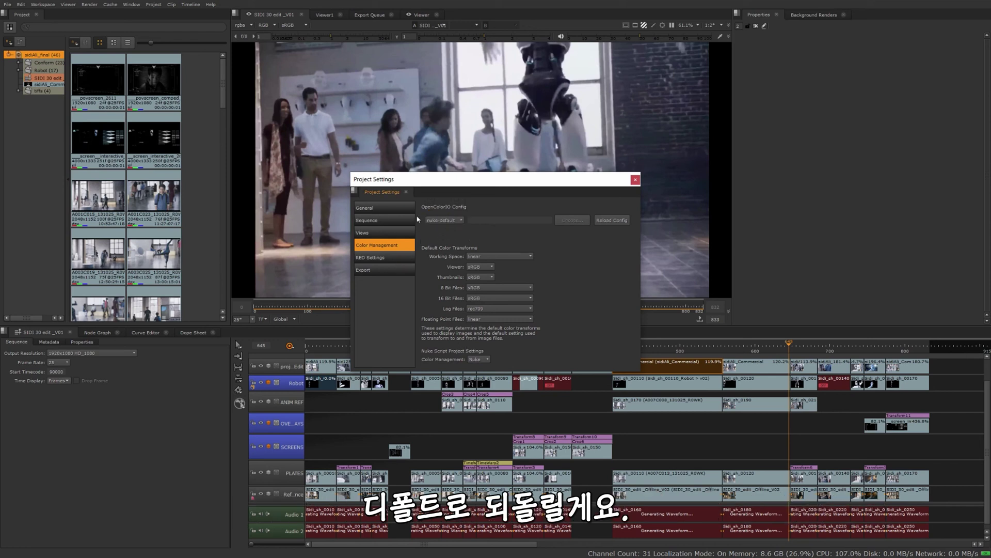
Check RED Settings, keeping the decode mode at FullPremium, then view the Export settings
{"action": "left_click", "coordinate": [385, 257]}
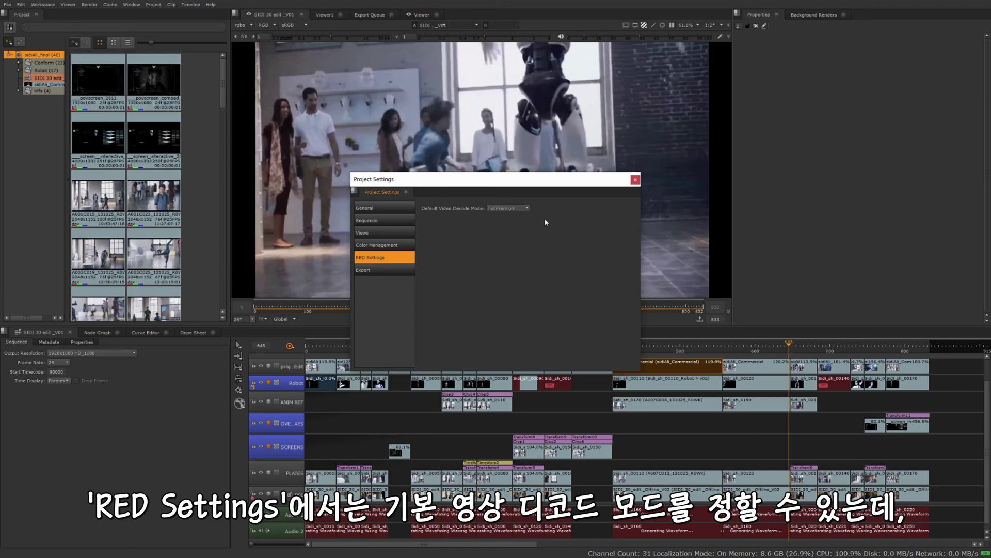
{"action": "left_click", "coordinate": [530, 209]}
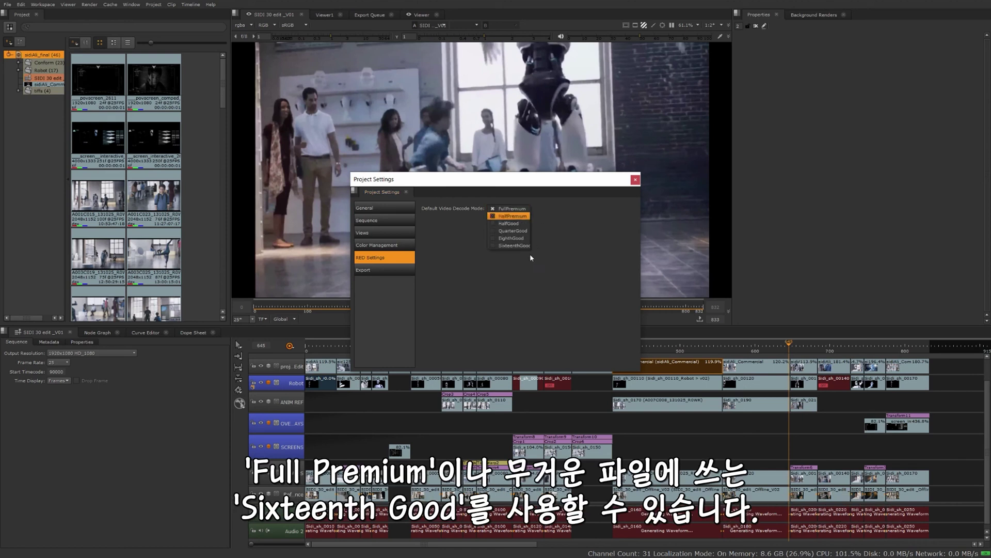
{"action": "left_click", "coordinate": [503, 271]}
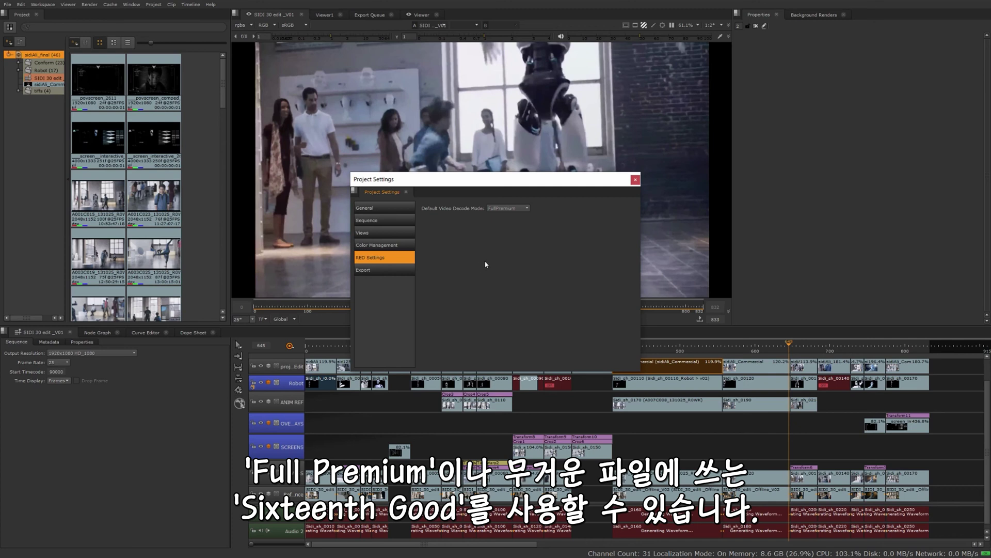
{"action": "left_click", "coordinate": [386, 271]}
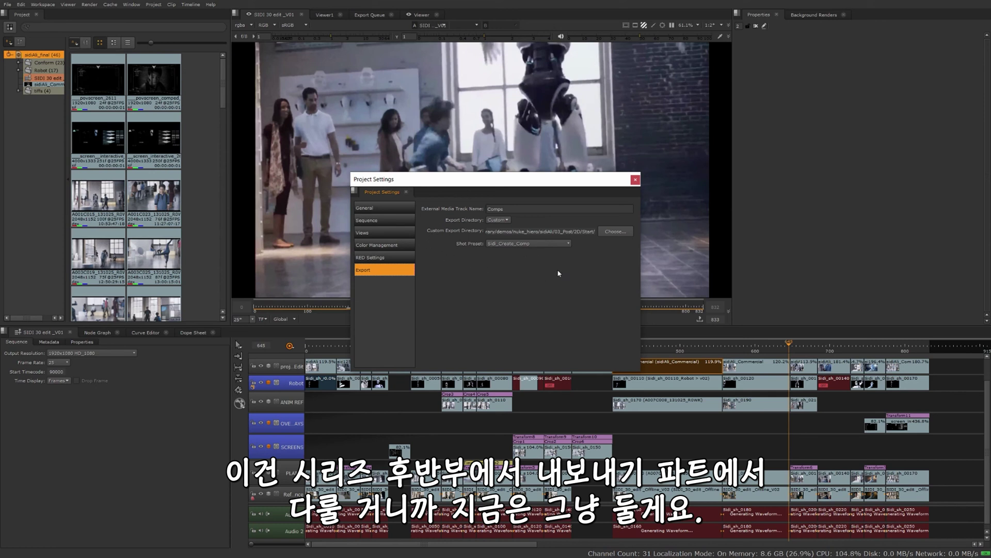
Close the Project Settings dialog to return to the viewer and timeline
{"action": "left_click", "coordinate": [635, 180]}
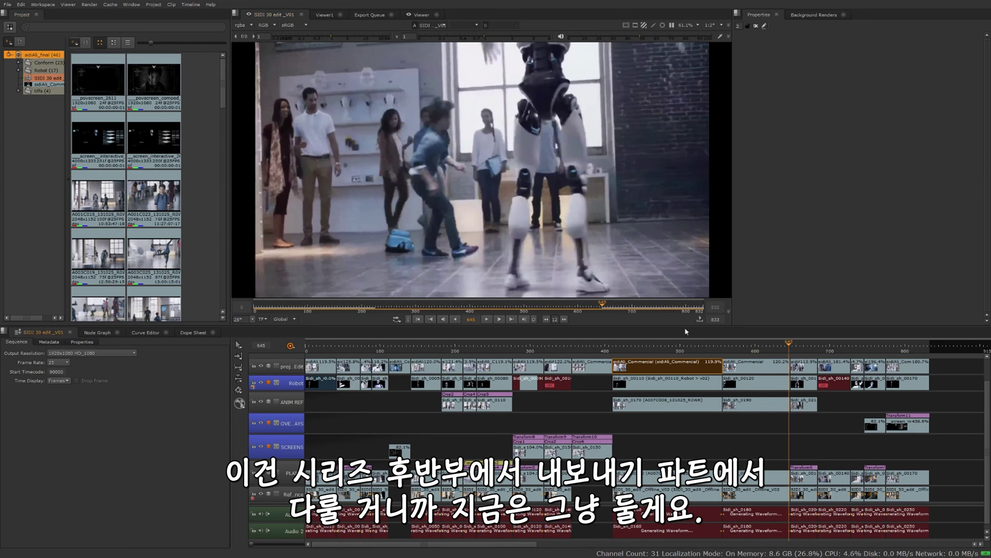